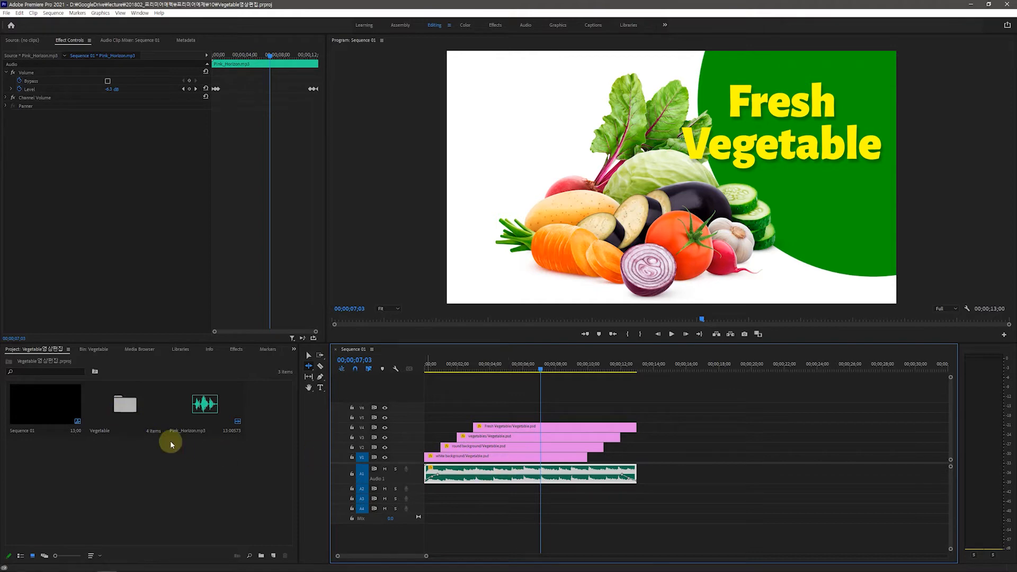
# Open the Vegetable bin and play Sequence 01 from the beginning to preview the finished layer animation
pyautogui.doubleClick(127, 408)
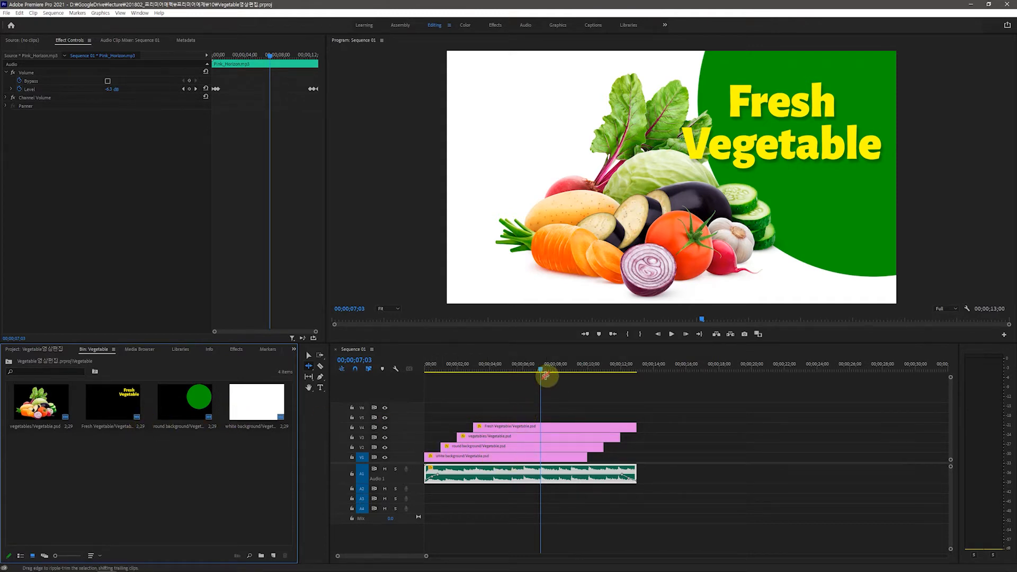
pyautogui.moveTo(542, 370); pyautogui.dragTo(425, 384)
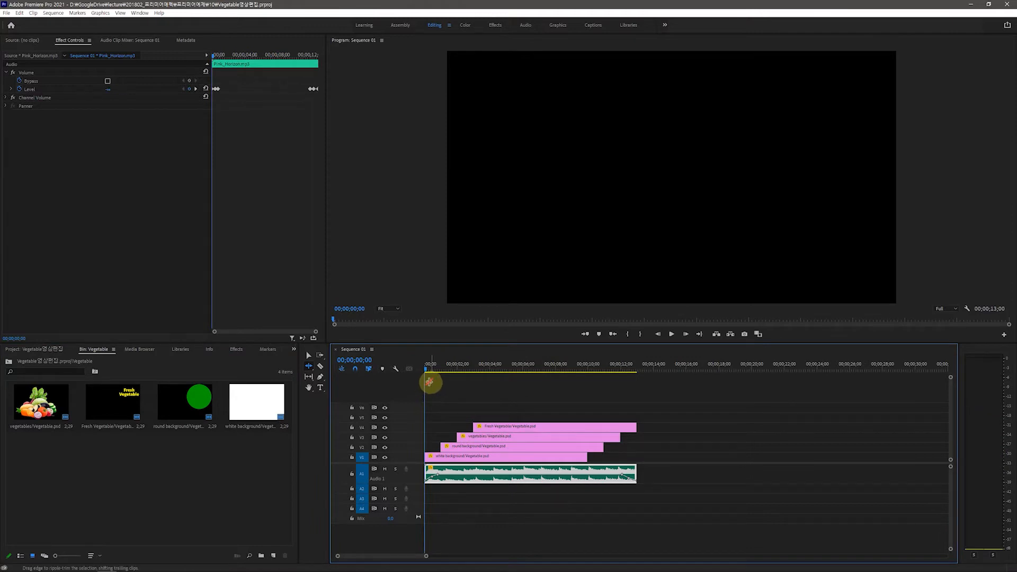
pyautogui.click(671, 333)
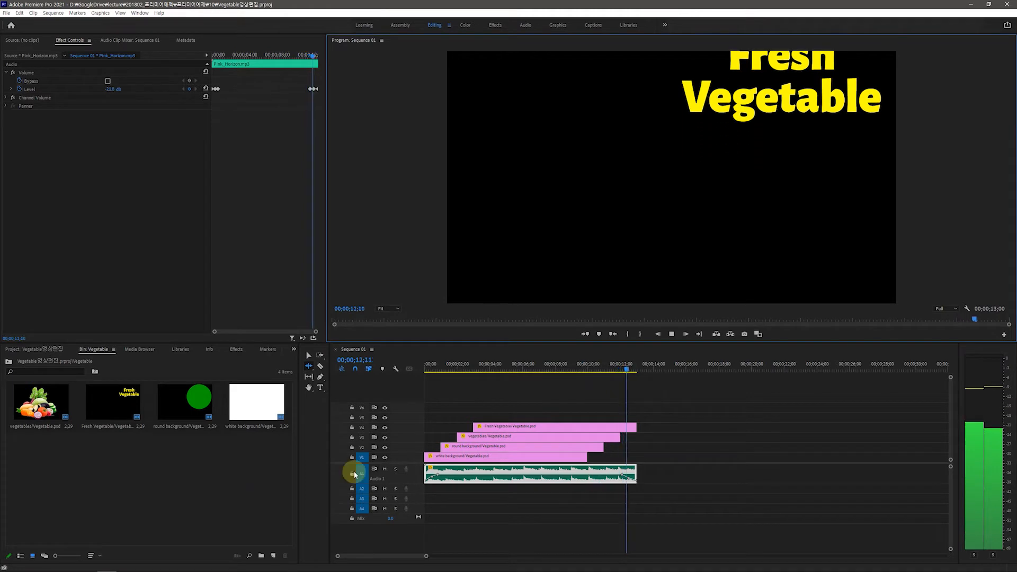
pyautogui.moveTo(637, 373); pyautogui.dragTo(459, 405)
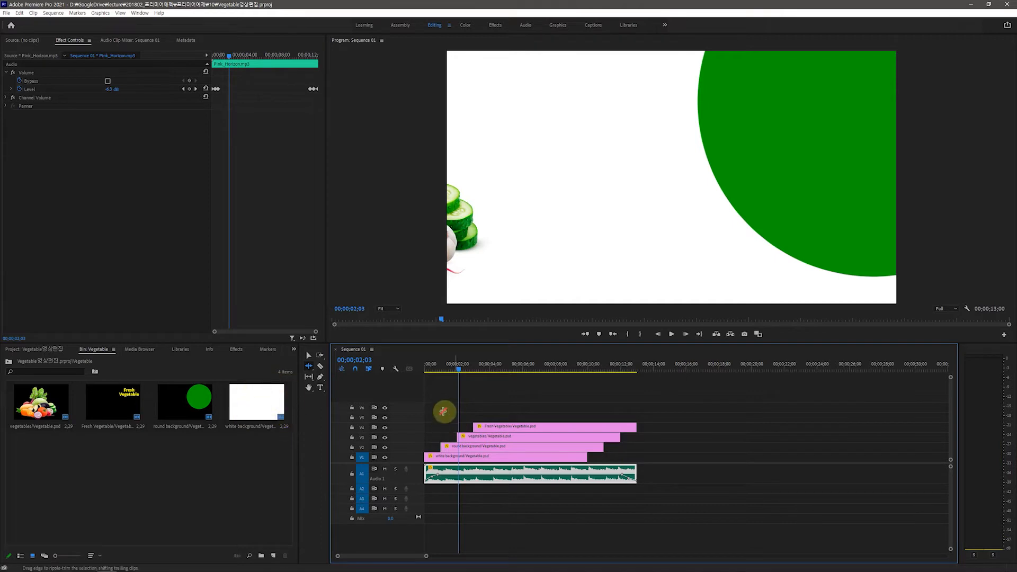
pyautogui.moveTo(458, 370); pyautogui.dragTo(423, 375)
pyautogui.press('space')
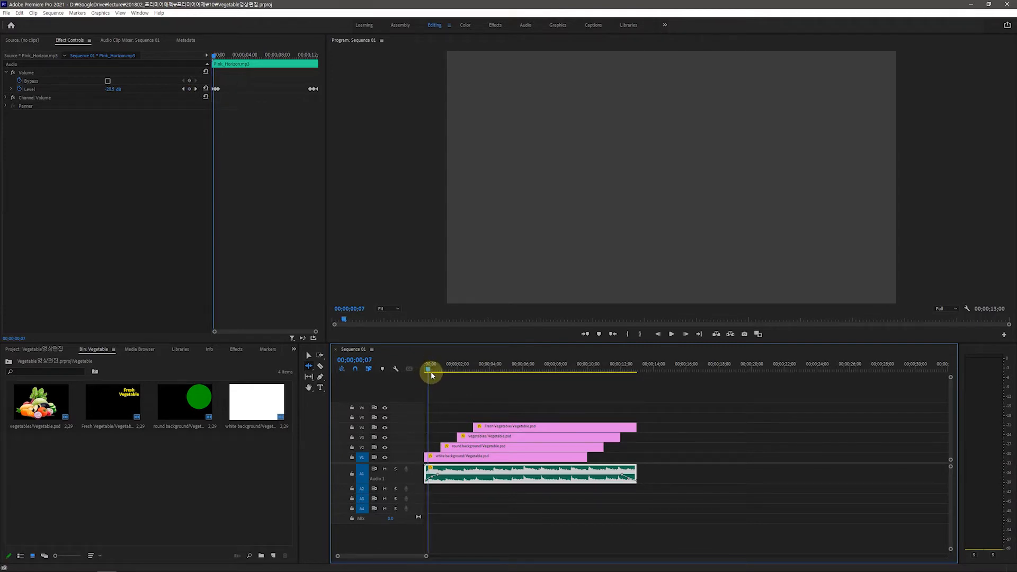
# Scrub through Sequence 01 to examine how each layer appears, and inspect the white background clip's effect settings
pyautogui.moveTo(498, 379); pyautogui.dragTo(458, 398)
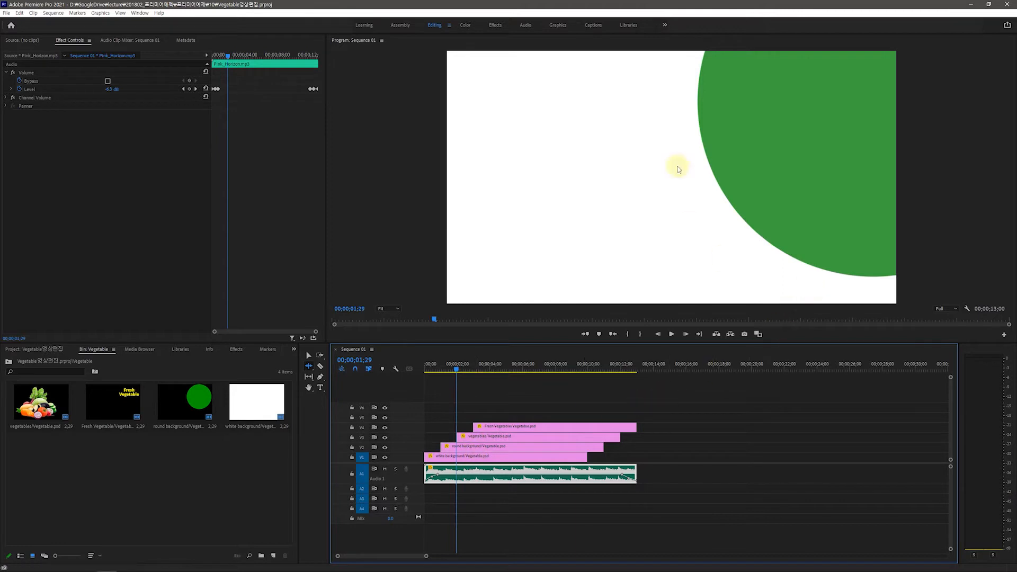
pyautogui.moveTo(465, 379); pyautogui.dragTo(493, 389)
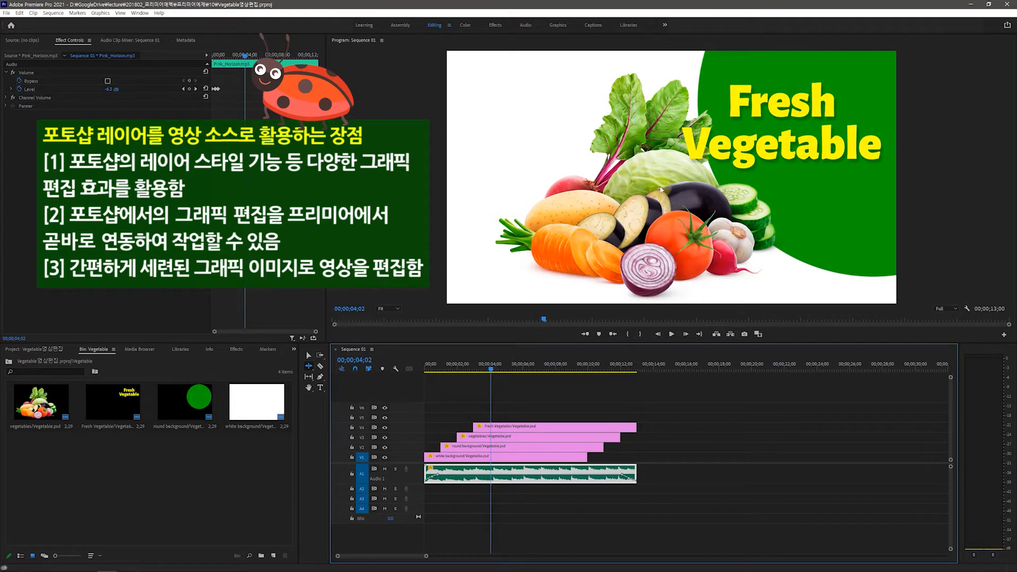
pyautogui.moveTo(491, 370); pyautogui.dragTo(555, 396)
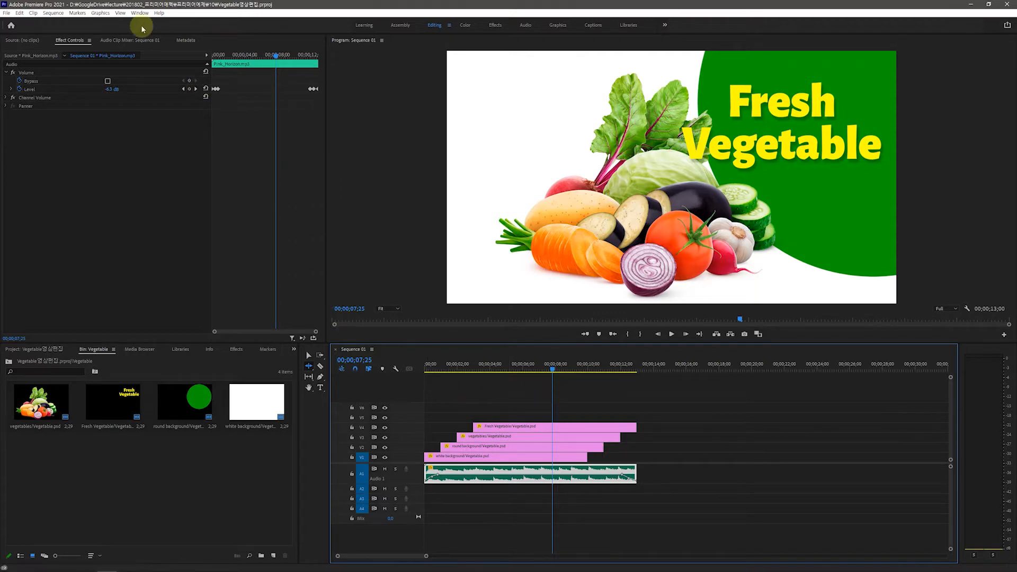
pyautogui.click(71, 41)
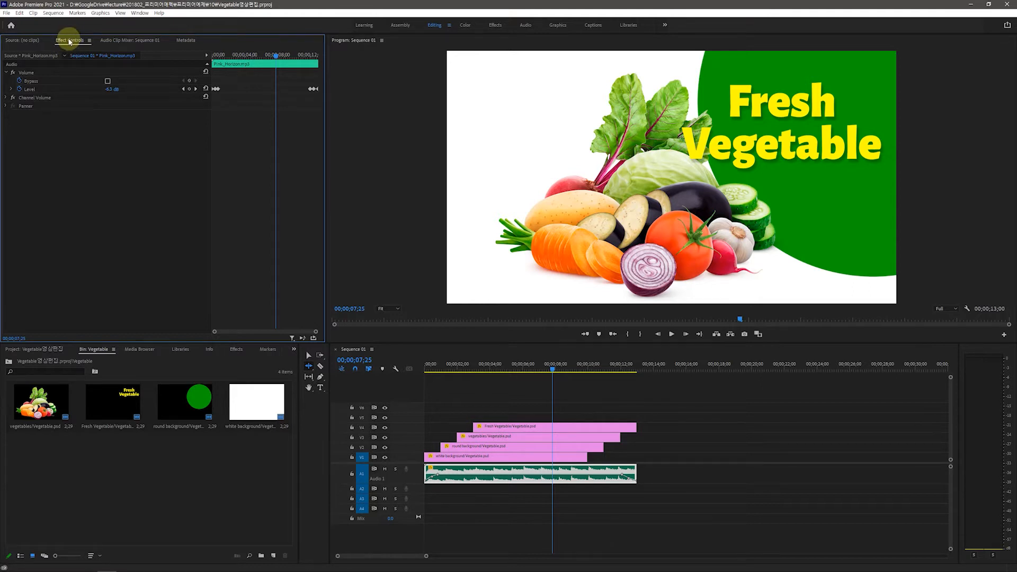
pyautogui.click(498, 456)
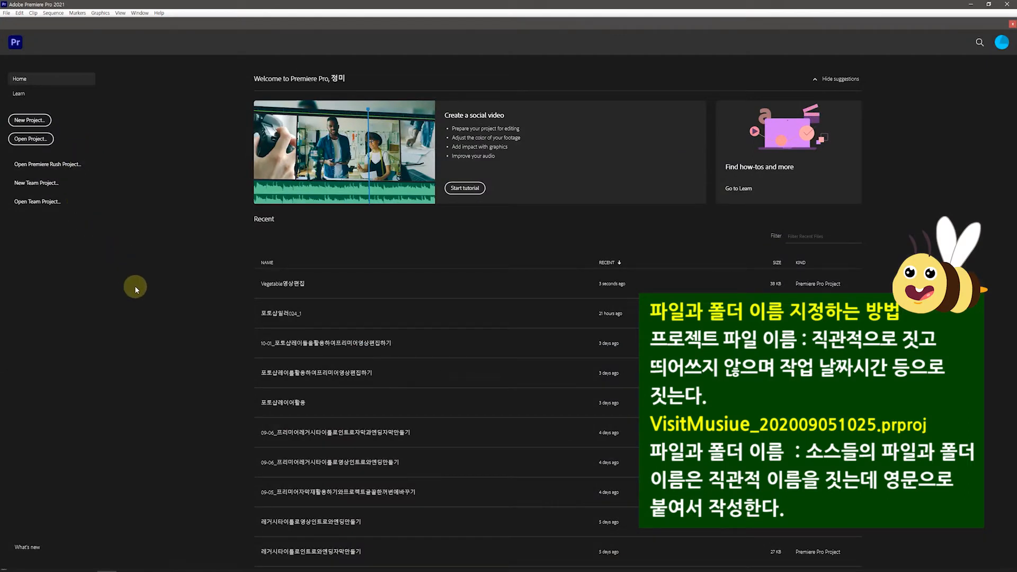
# Create a new project named Vegetable_레이어
pyautogui.click(27, 120)
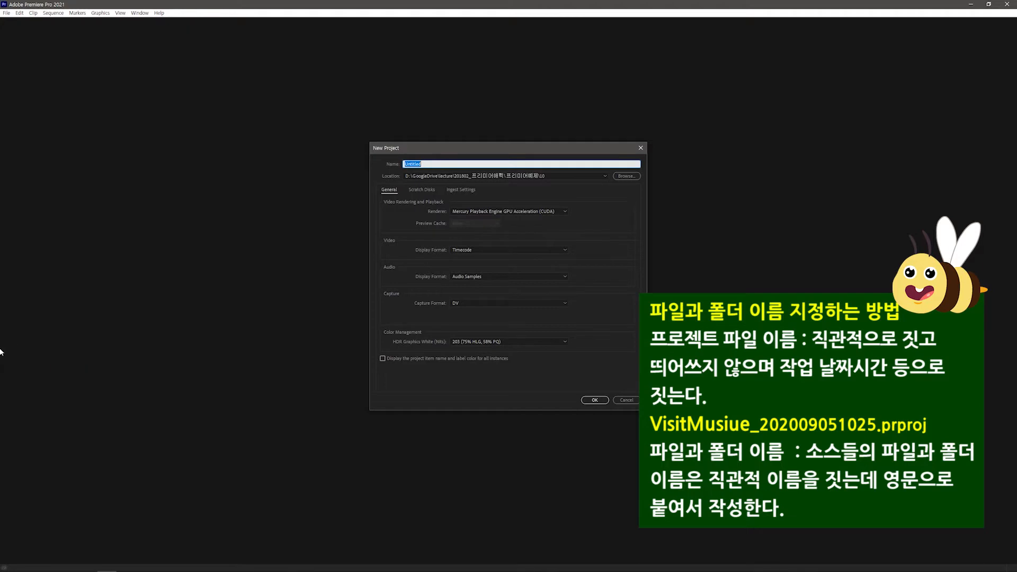
pyautogui.write('Vegetable_레이어')
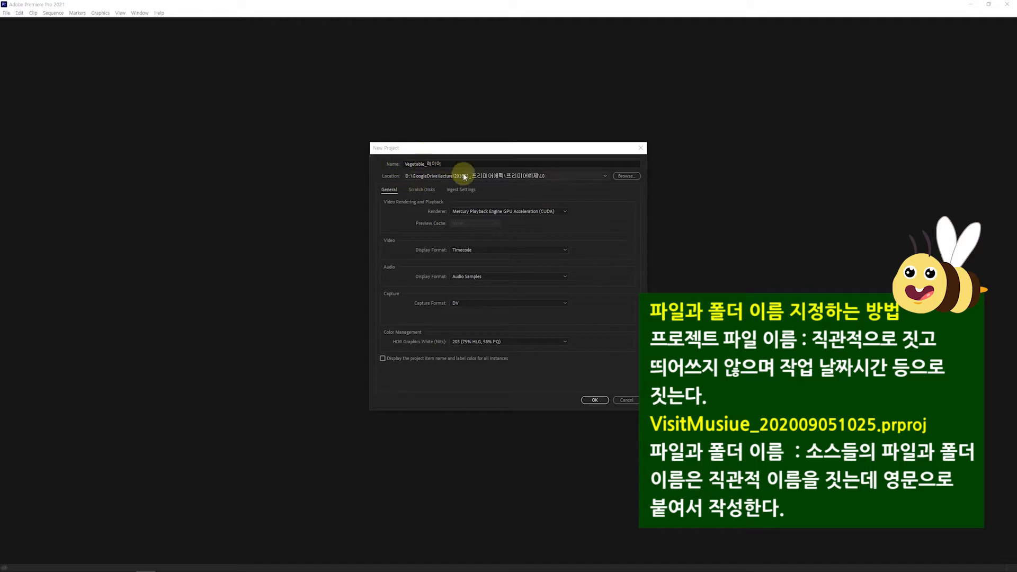
pyautogui.click(595, 400)
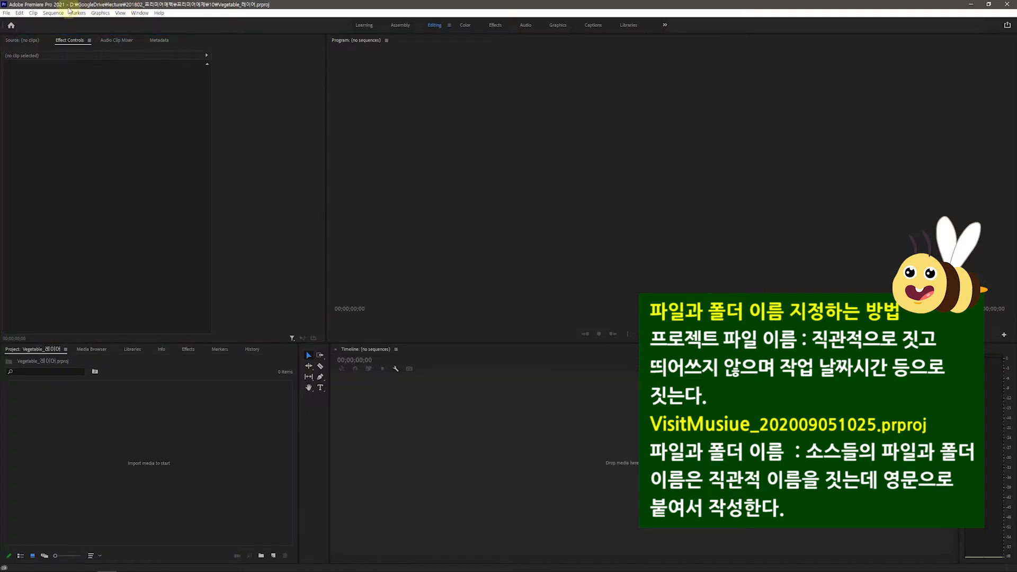
# Create a sequence named Sequence 01 with Custom editing mode, a 29.97 frames/second timebase and a 1920 x 1080 frame size
pyautogui.click(7, 13)
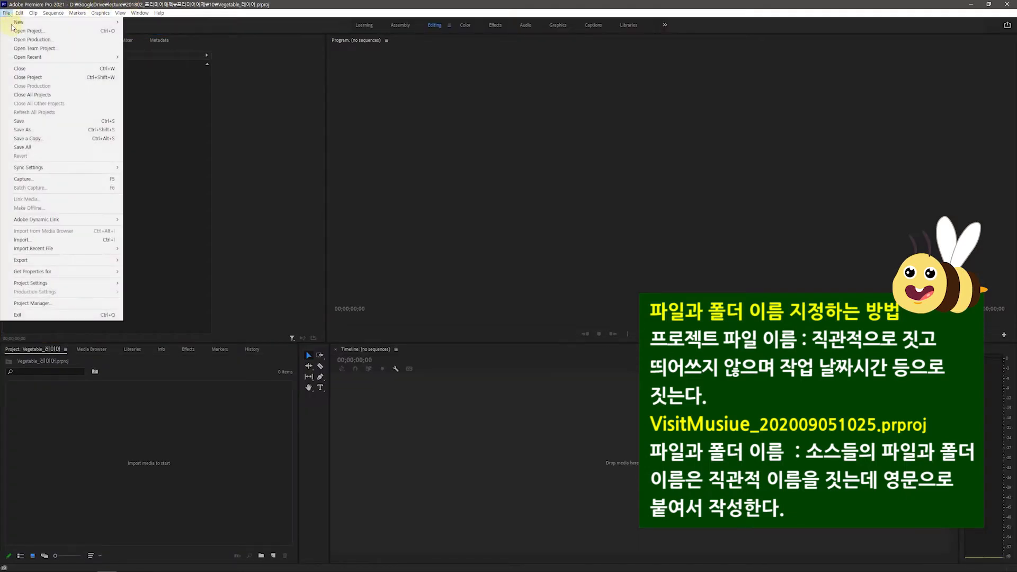
pyautogui.moveTo(15, 24)
pyautogui.click(175, 50)
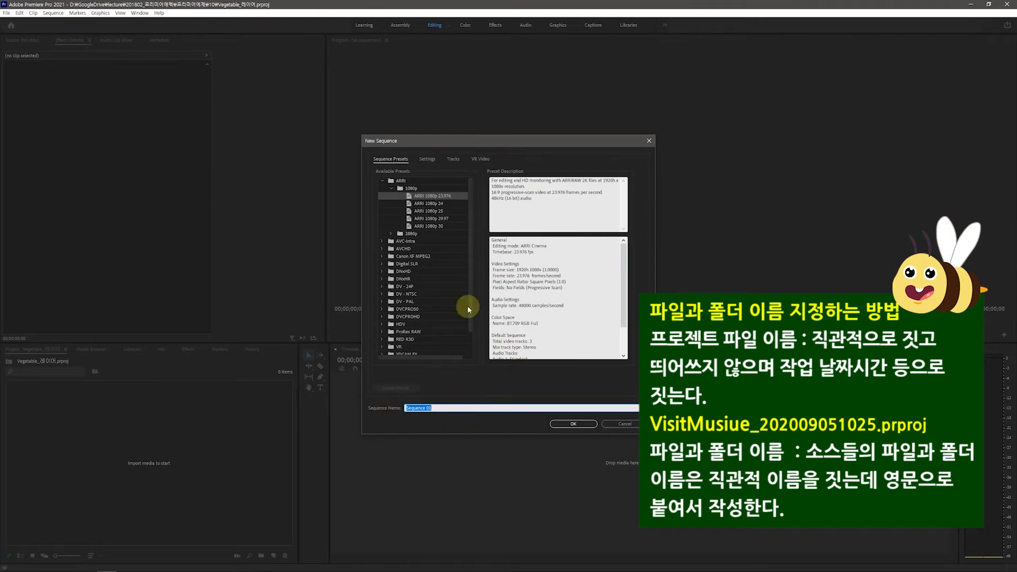
pyautogui.click(428, 159)
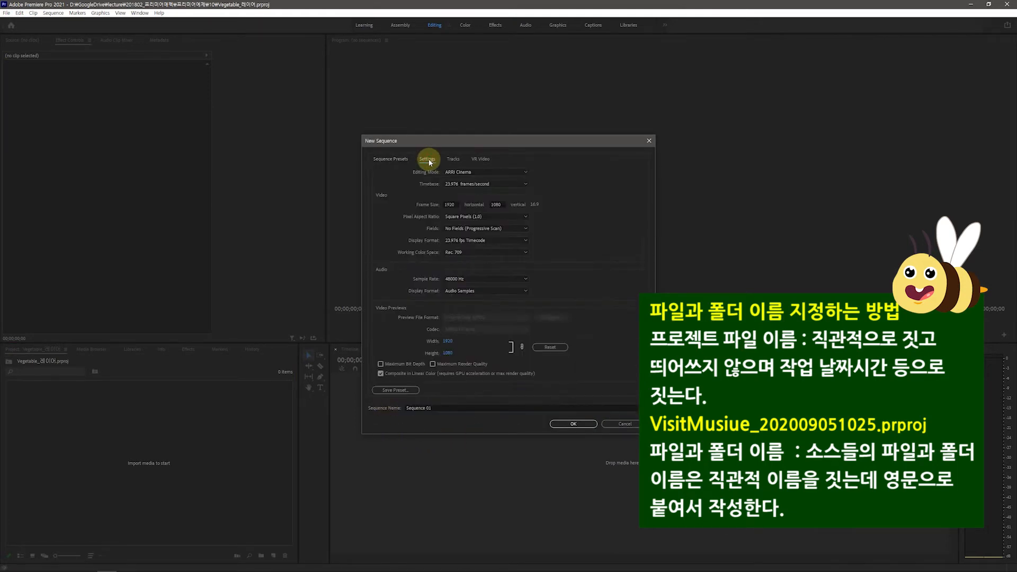
pyautogui.click(526, 172)
pyautogui.scroll(1, 481, 184)
pyautogui.click(475, 181)
pyautogui.click(508, 186)
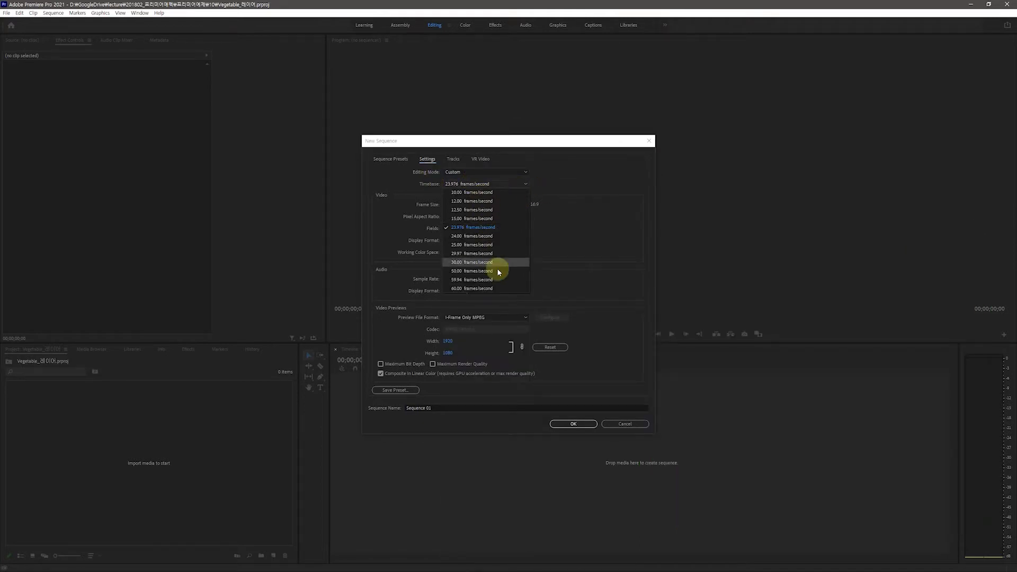
pyautogui.click(498, 253)
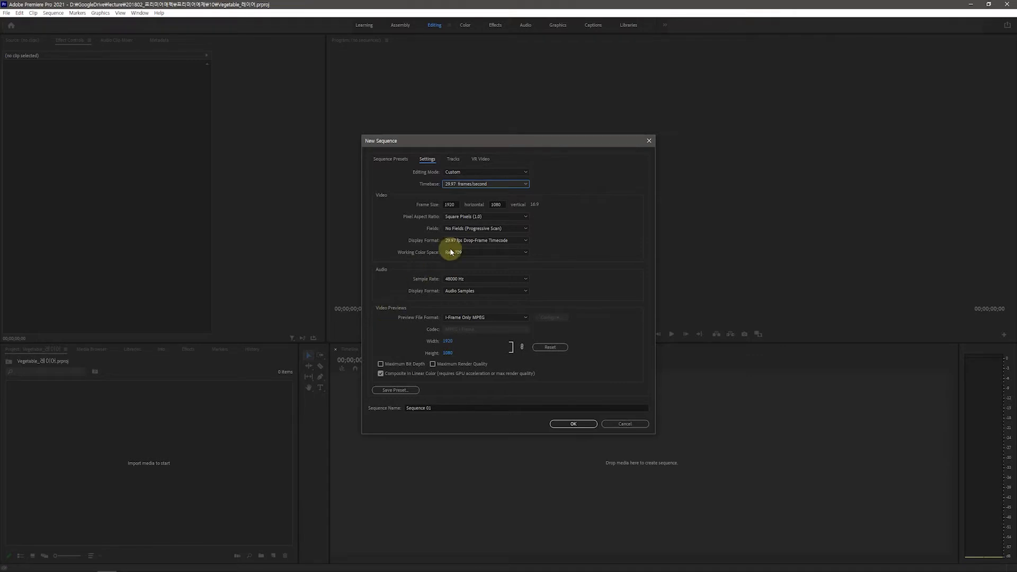
pyautogui.click(579, 424)
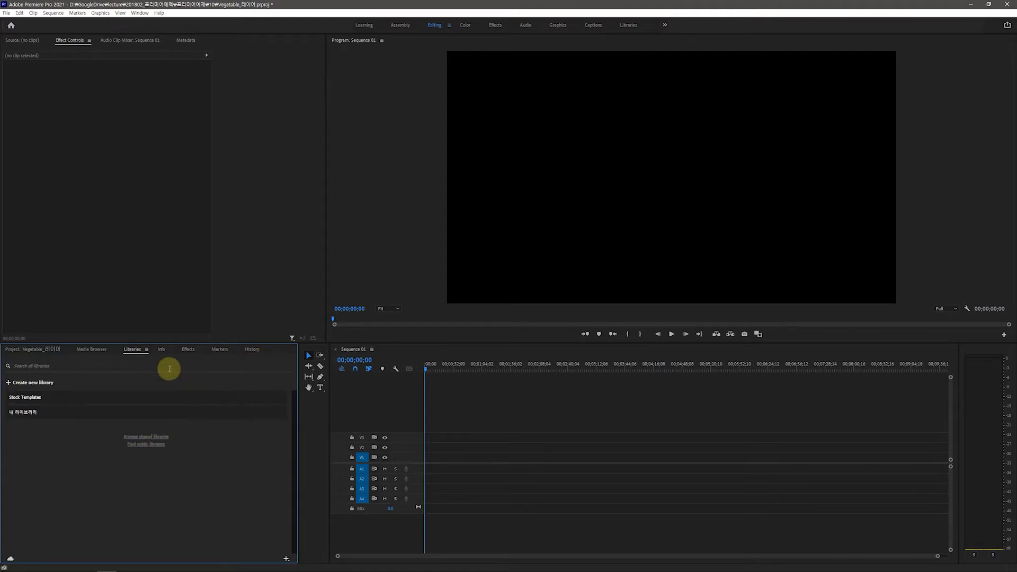
pyautogui.click(22, 353)
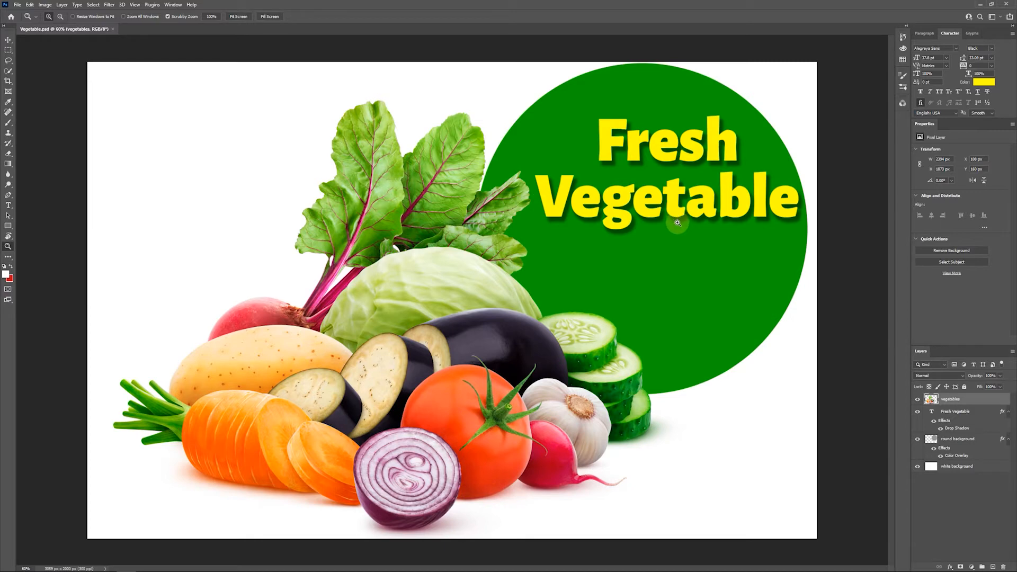
# Switch to Vegetable.psd in Photoshop and review the white background, round background, Fresh Vegetable and vegetables layers one by one
pyautogui.click(952, 468)
pyautogui.click(958, 439)
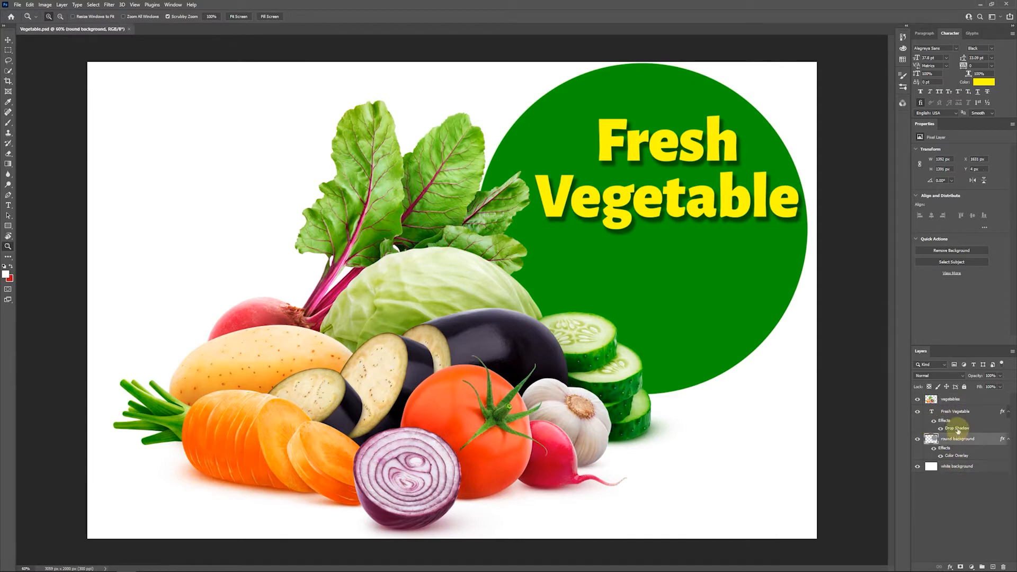
pyautogui.click(949, 411)
pyautogui.click(949, 399)
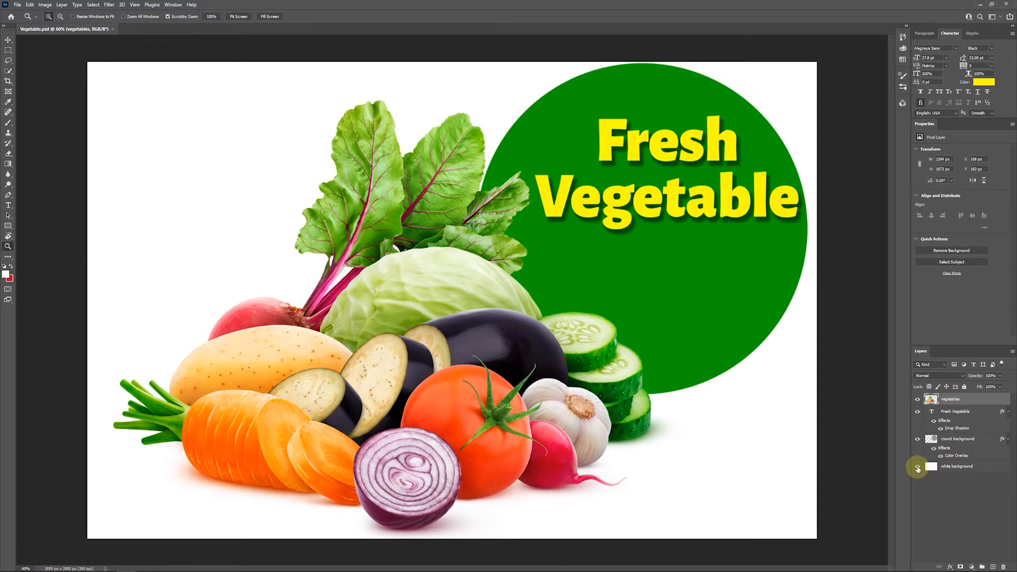
# Toggle the white background and round background layers off and on to see what each contributes to the image
pyautogui.click(918, 468)
pyautogui.click(917, 469)
pyautogui.click(918, 469)
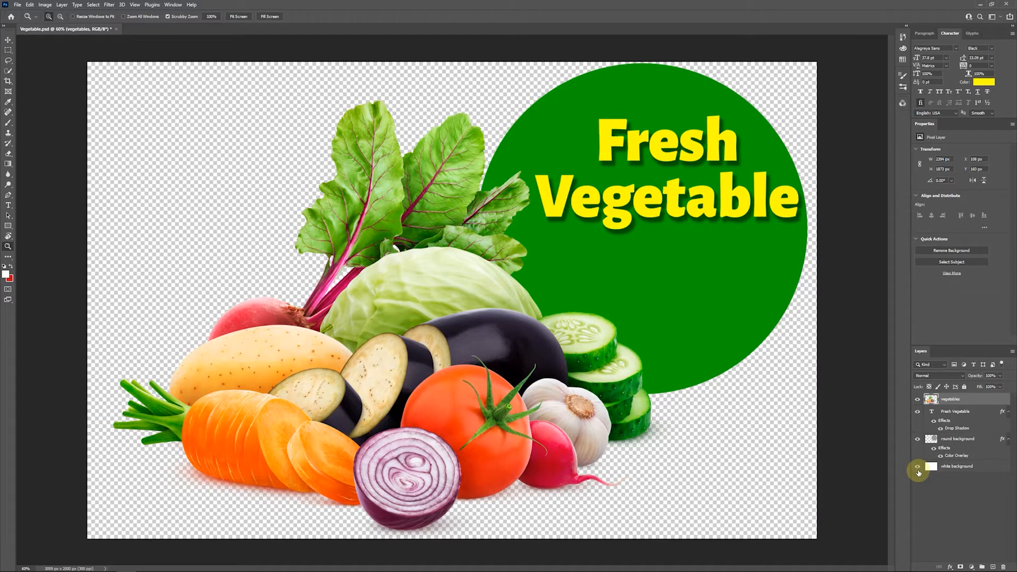
pyautogui.click(918, 469)
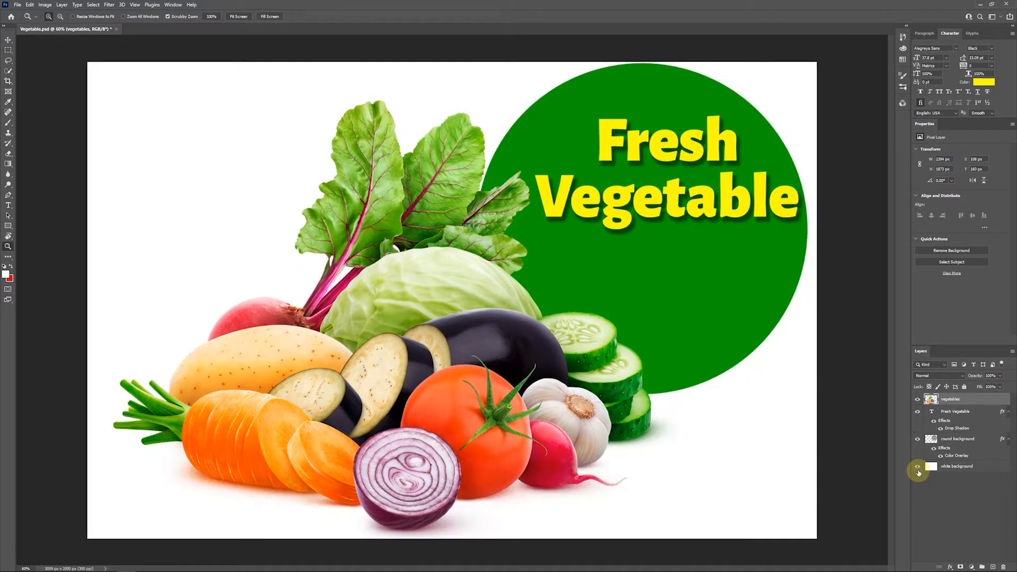
pyautogui.click(917, 440)
pyautogui.click(917, 440)
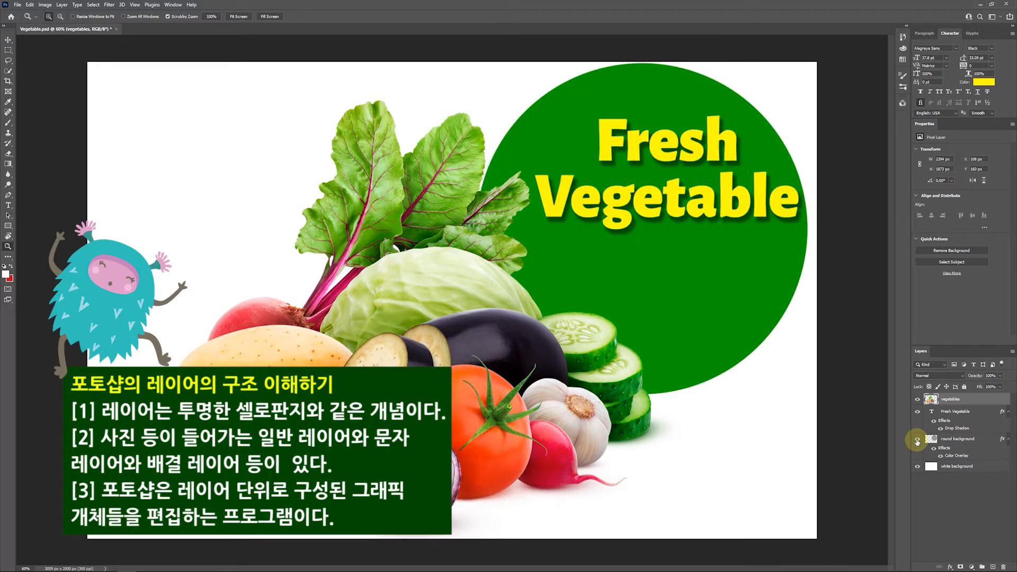
pyautogui.click(916, 440)
pyautogui.click(916, 440)
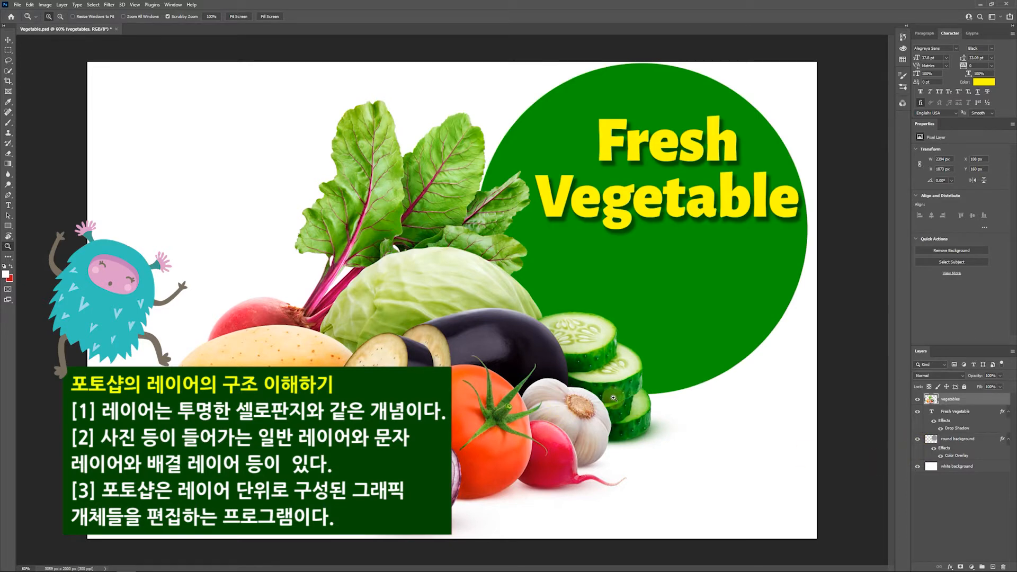
# Reposition the round background layer with Free Transform so its centre sits at about X 2340 px, Y 723 px
pyautogui.click(950, 443)
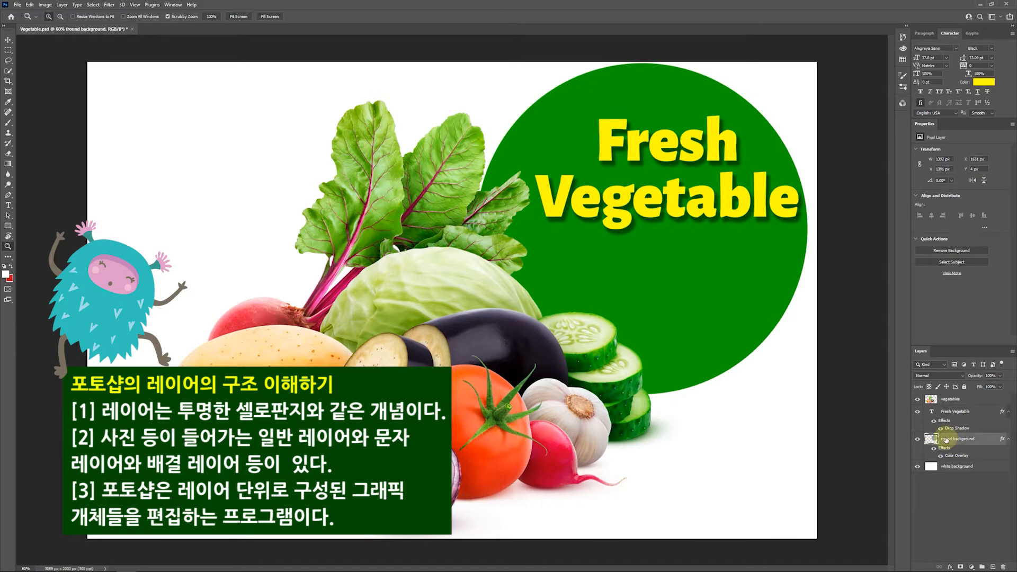
pyautogui.hotkey('ctrl', 't')
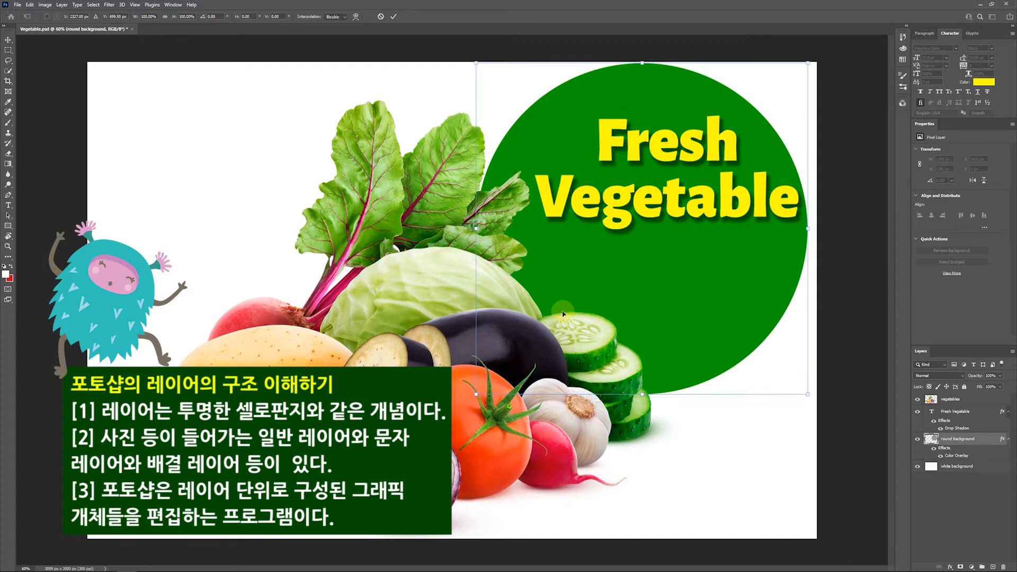
pyautogui.moveTo(637, 282); pyautogui.dragTo(700, 256)
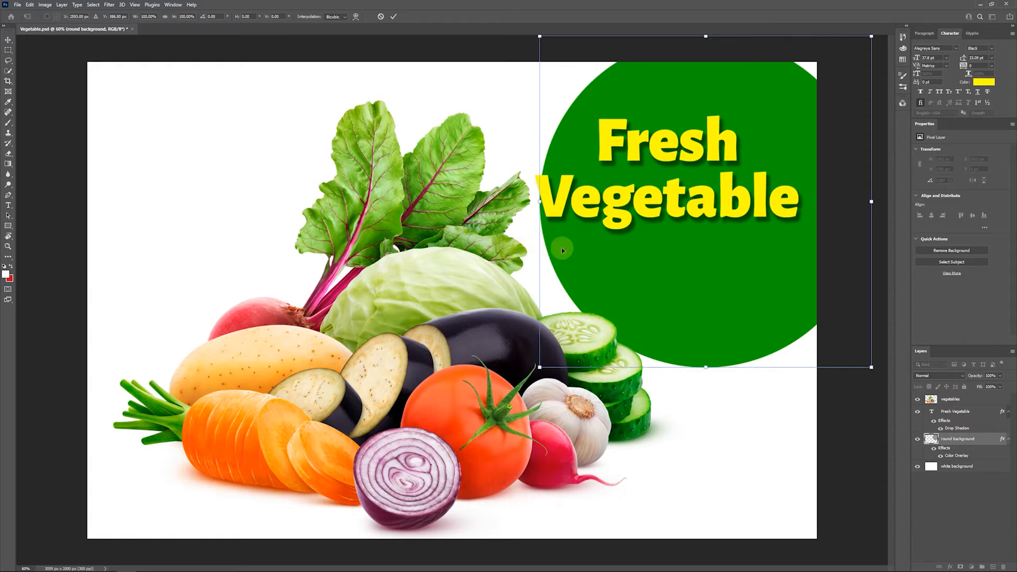
pyautogui.moveTo(709, 276); pyautogui.dragTo(652, 303)
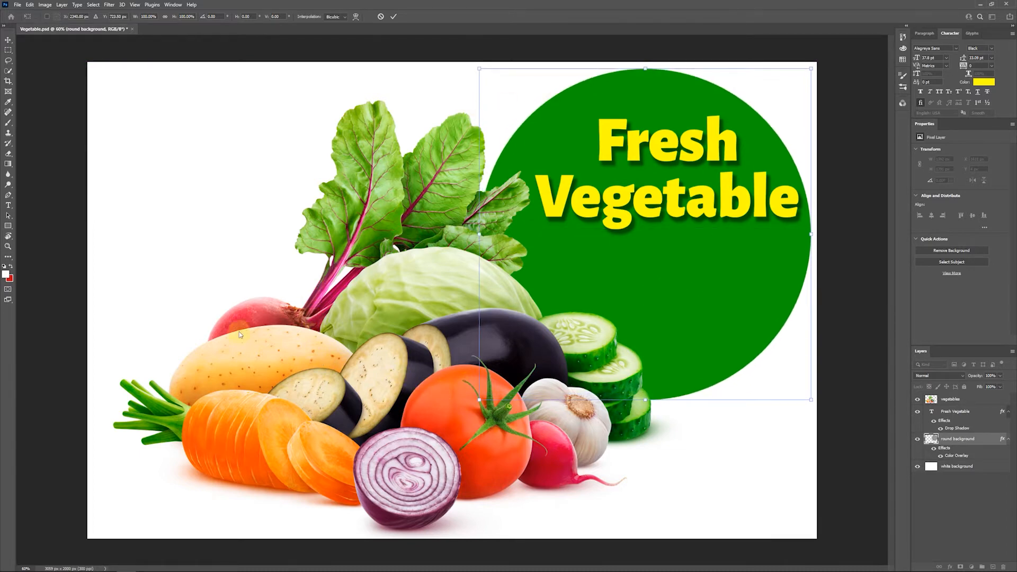
# Move the vegetables layer with Free Transform to a centre of about X 1230 px, Y 1080 px, and deselect all layers
pyautogui.click(958, 401)
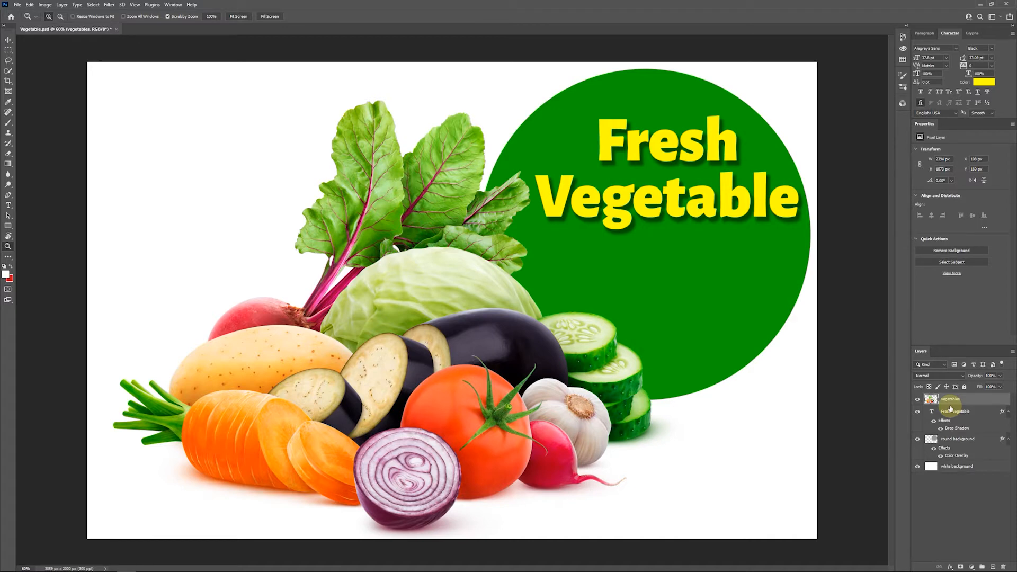
pyautogui.hotkey('ctrl', 't')
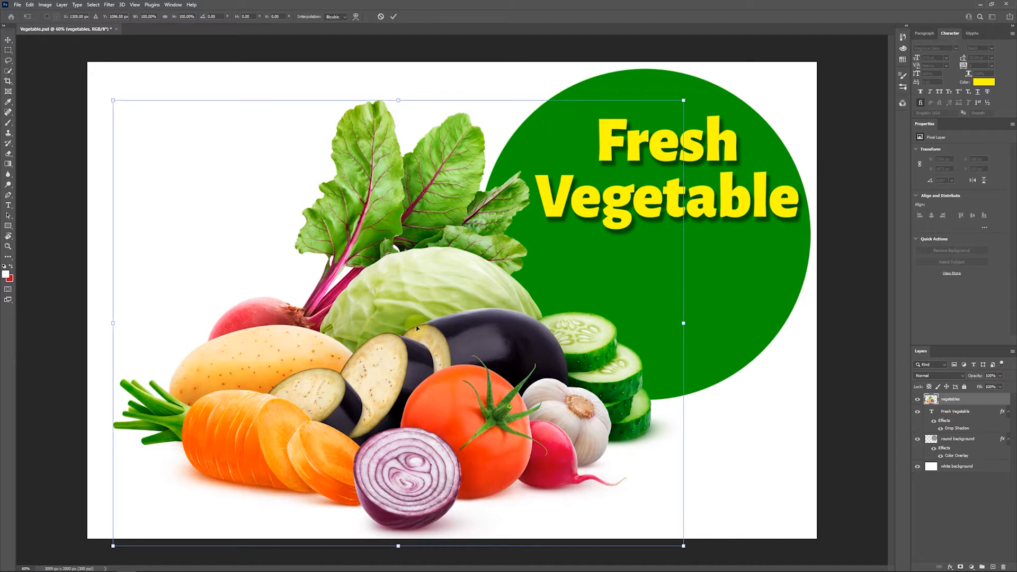
pyautogui.moveTo(417, 328); pyautogui.dragTo(312, 318)
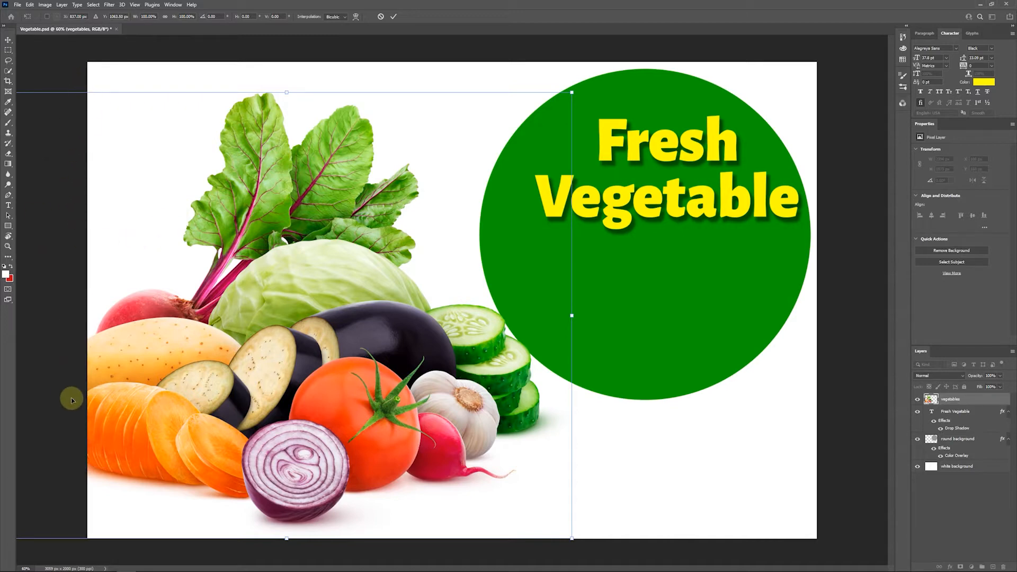
pyautogui.moveTo(318, 331); pyautogui.dragTo(446, 339)
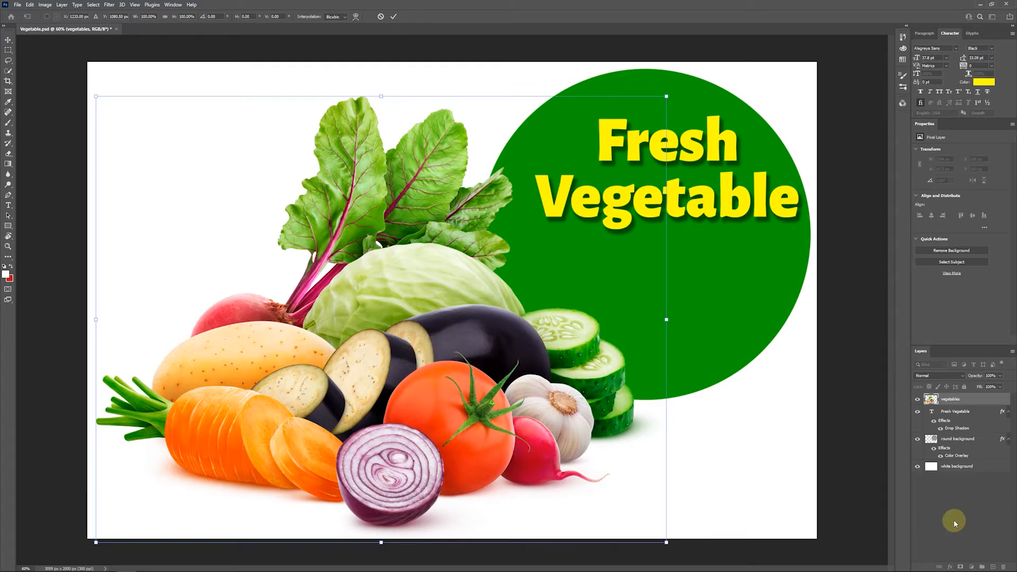
pyautogui.click(958, 487)
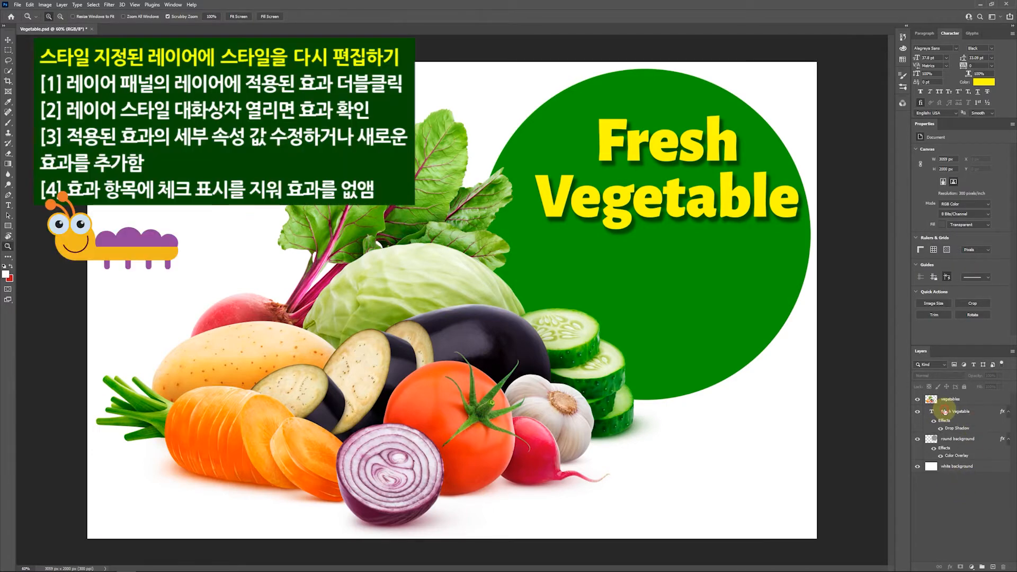
# Review the Fresh Vegetable, round background, white background and vegetables layers again, checking the layer effects and how each layer is built
pyautogui.click(947, 412)
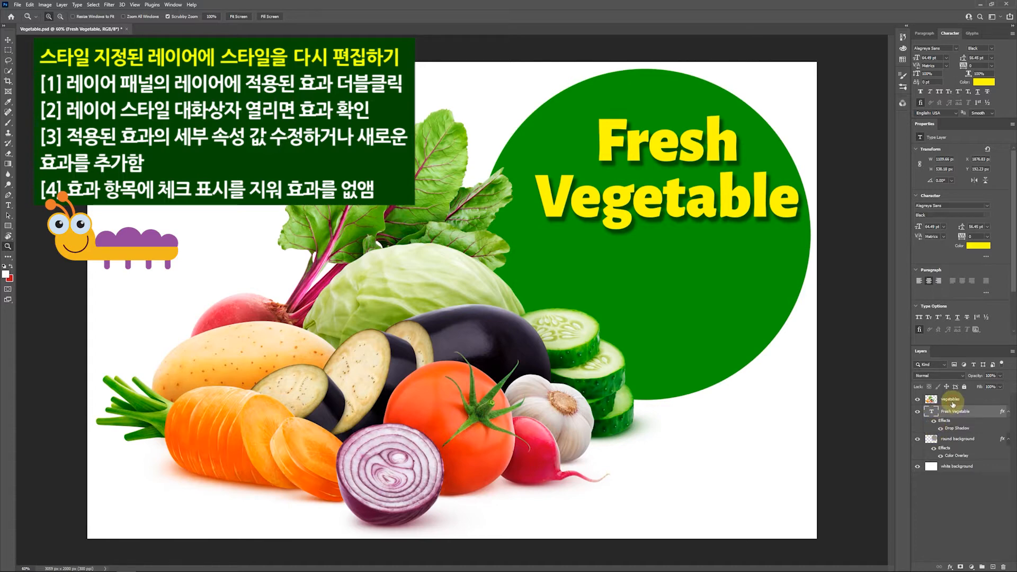
pyautogui.click(949, 440)
pyautogui.click(946, 466)
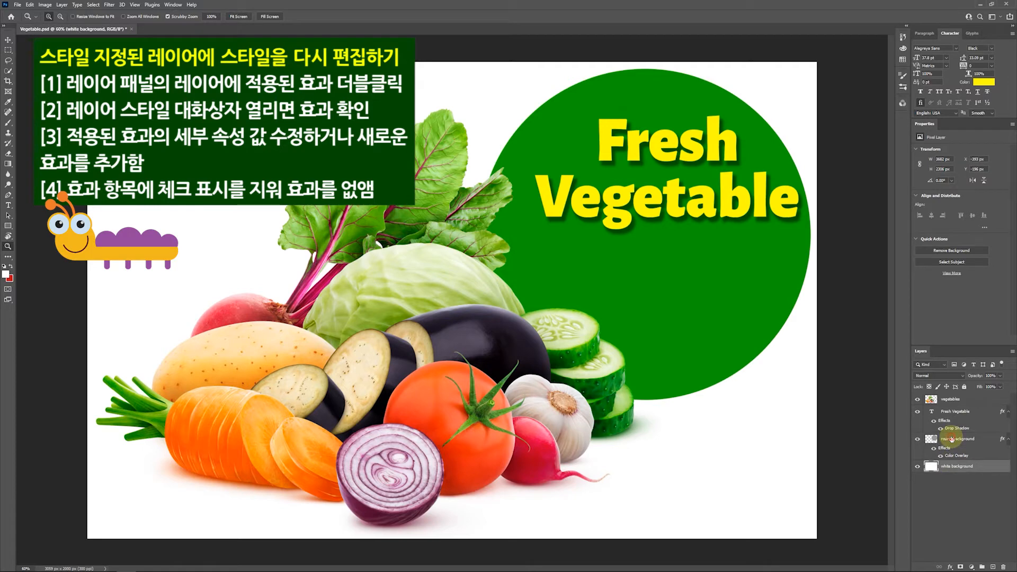
pyautogui.click(952, 439)
pyautogui.click(954, 413)
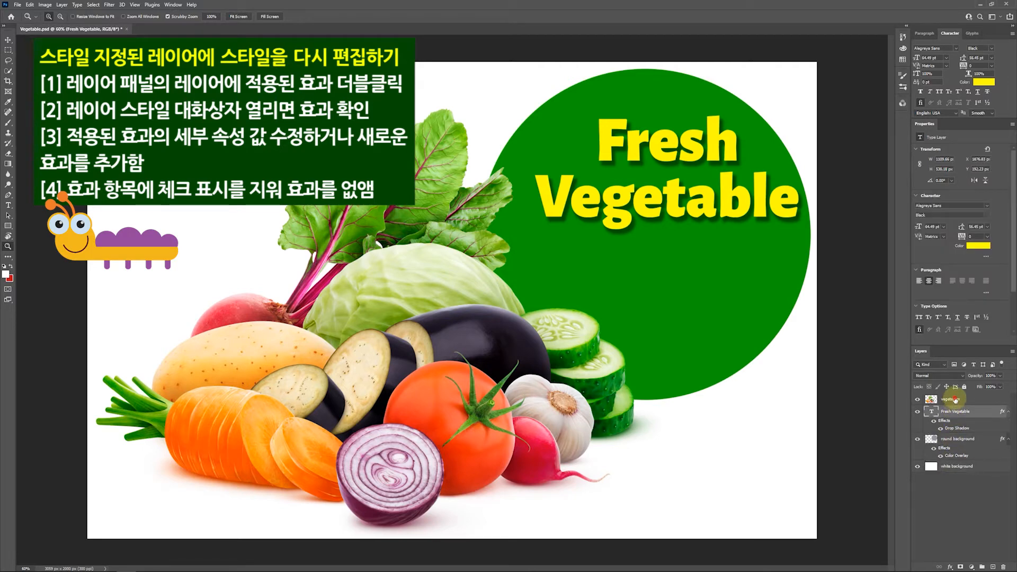
pyautogui.click(955, 399)
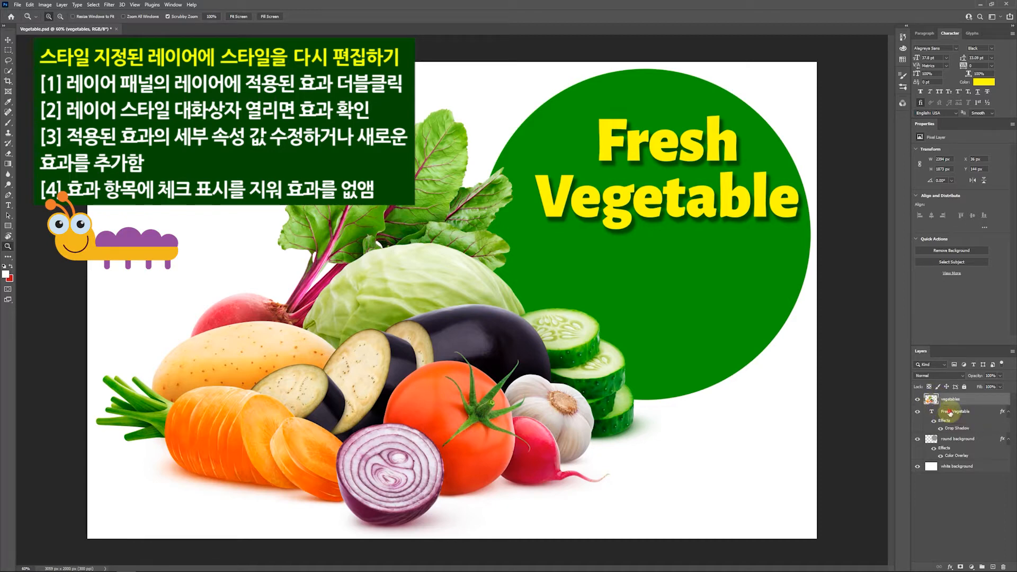
pyautogui.click(949, 412)
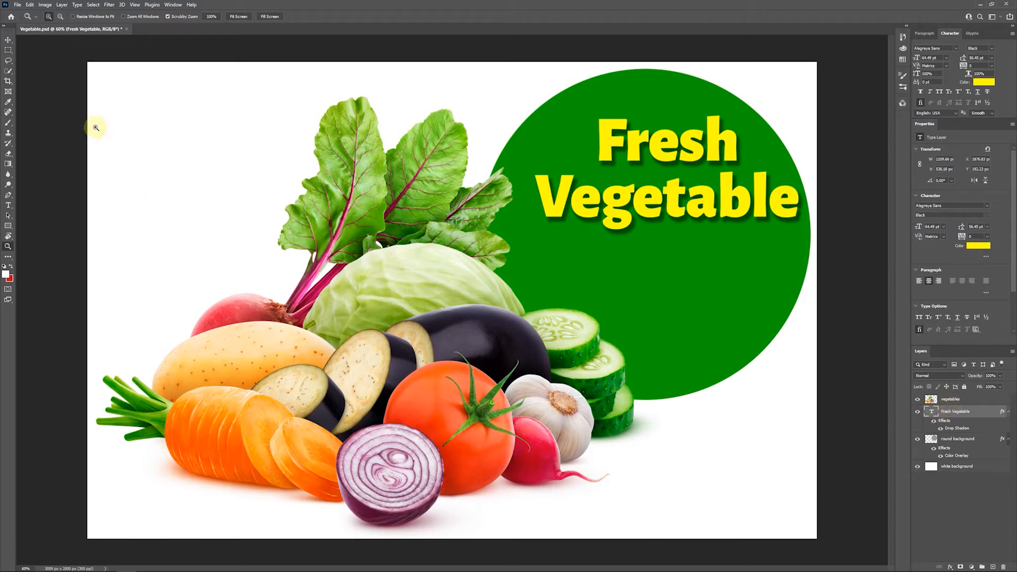
# Save the layered Vegetable.psd document
pyautogui.click(18, 8)
pyautogui.click(49, 93)
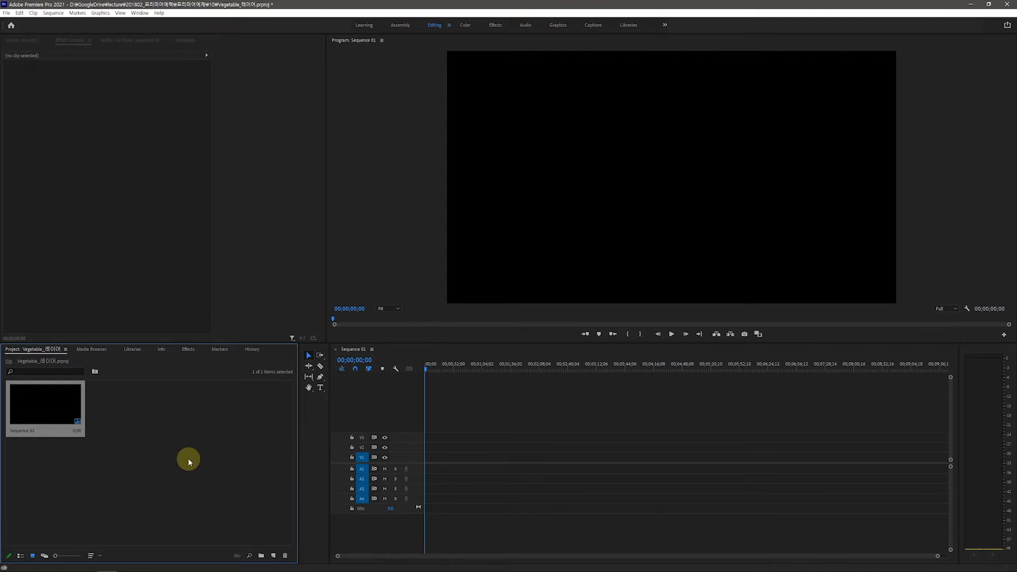
# Switch to Premiere Pro and import Vegetable.psd as Individual Layers with all four layers included
pyautogui.hotkey('ctrl', 'i')
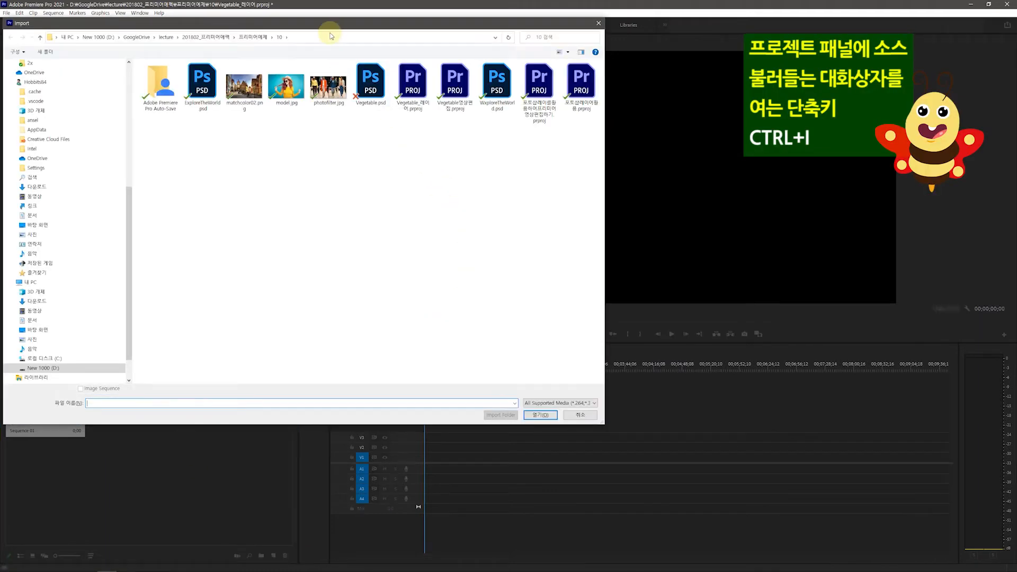
pyautogui.moveTo(290, 23); pyautogui.dragTo(430, 76)
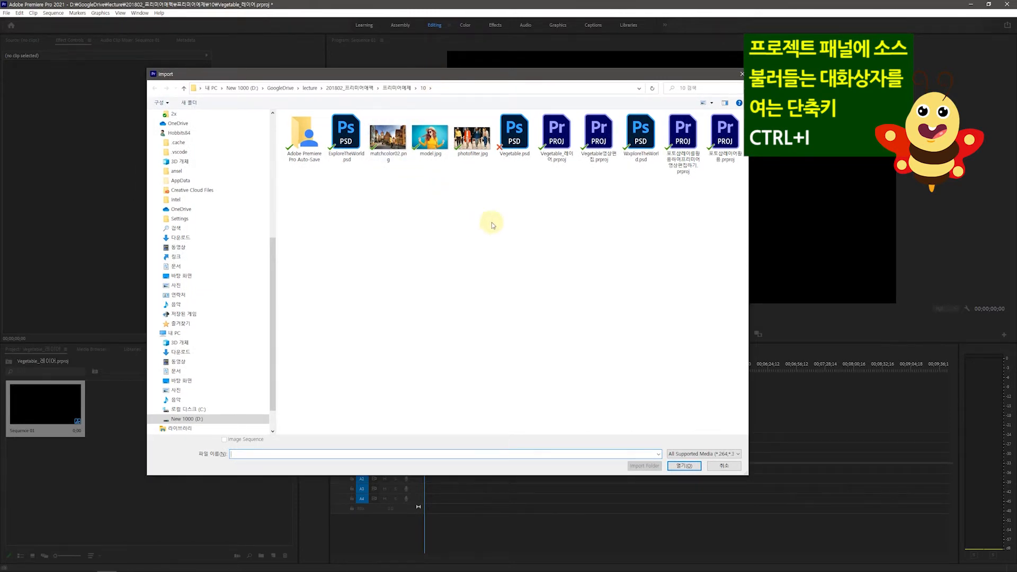
pyautogui.click(515, 139)
pyautogui.click(682, 467)
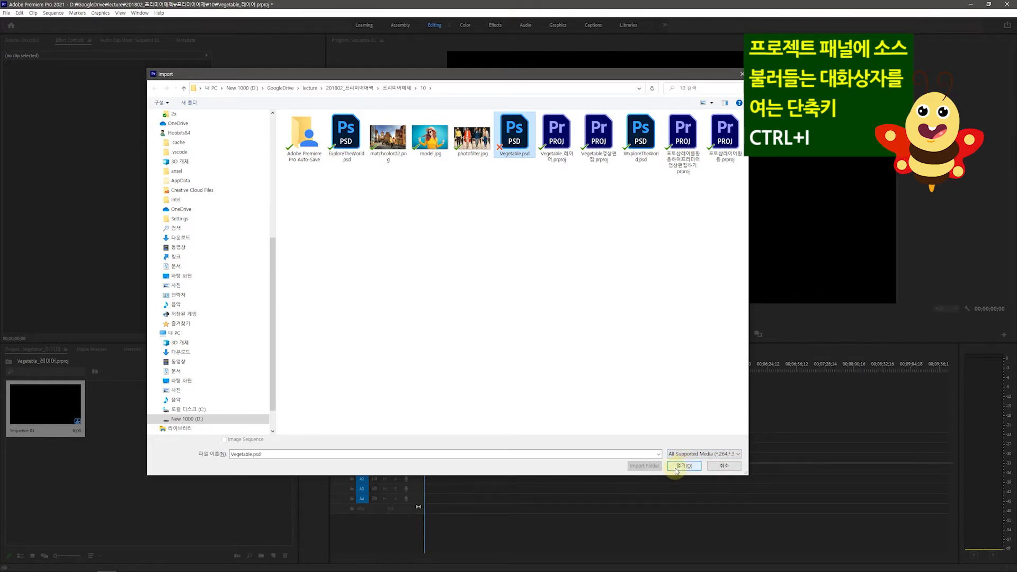
pyautogui.click(676, 468)
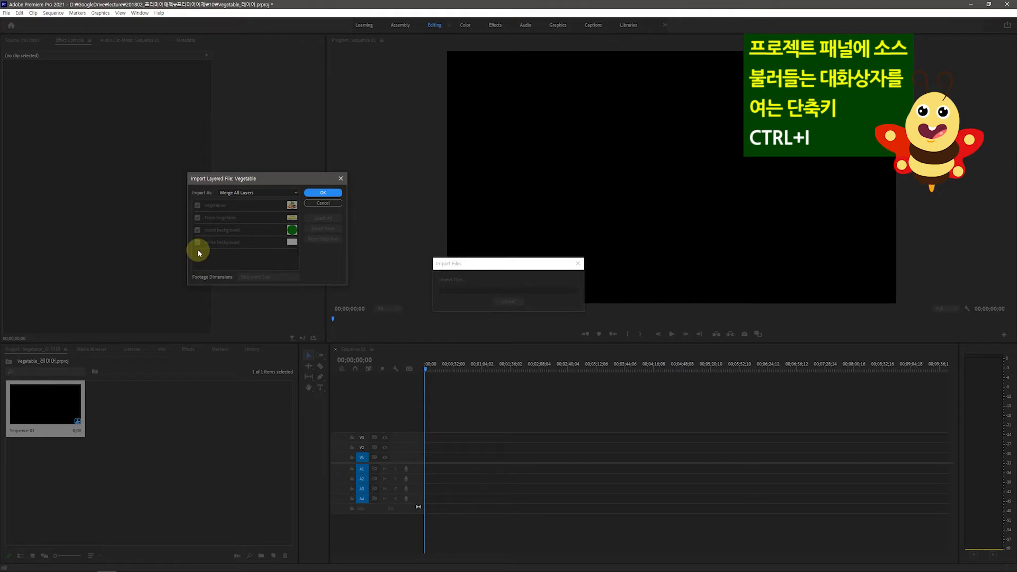
pyautogui.click(296, 194)
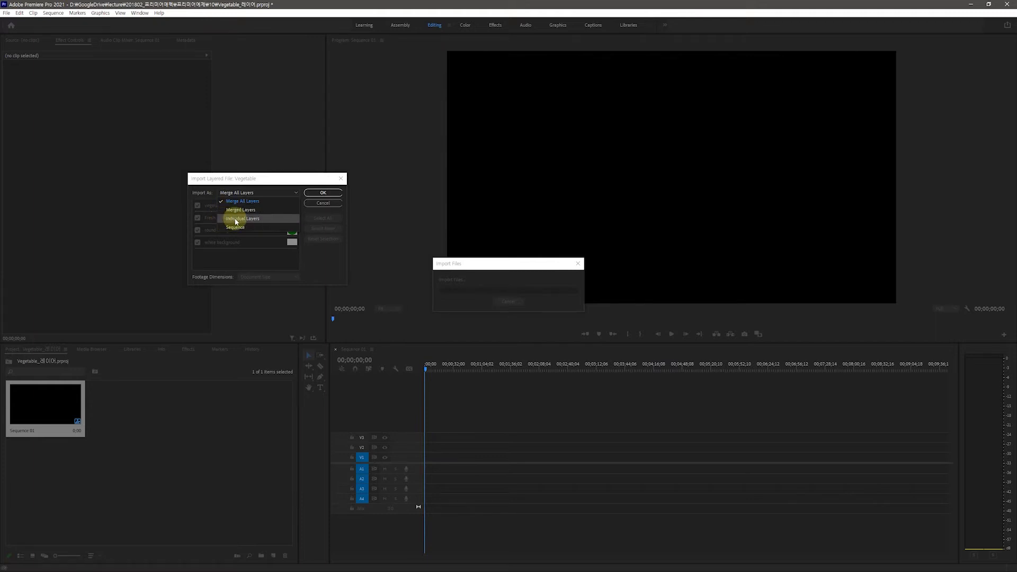
pyautogui.click(252, 221)
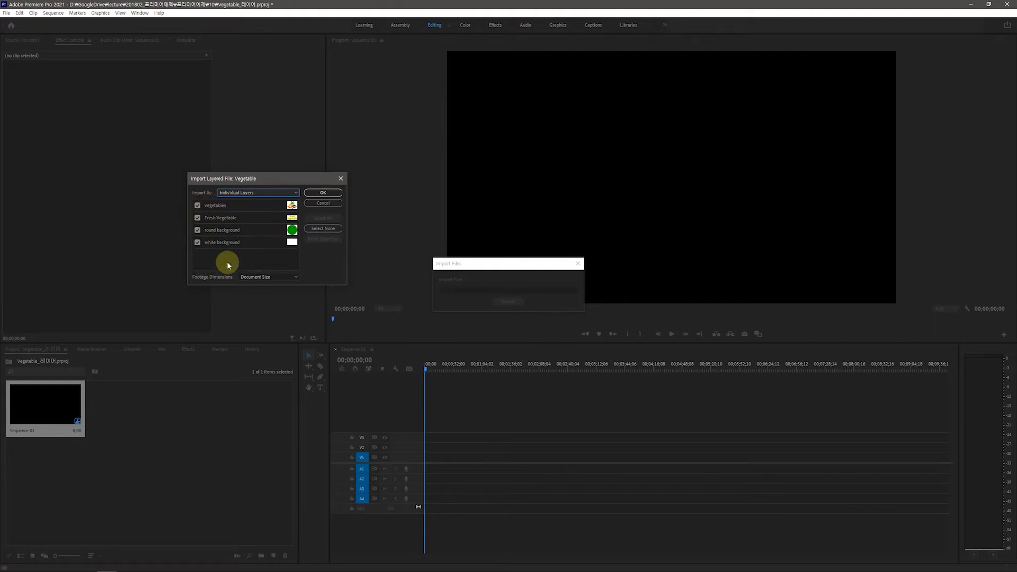
pyautogui.click(336, 230)
pyautogui.click(325, 193)
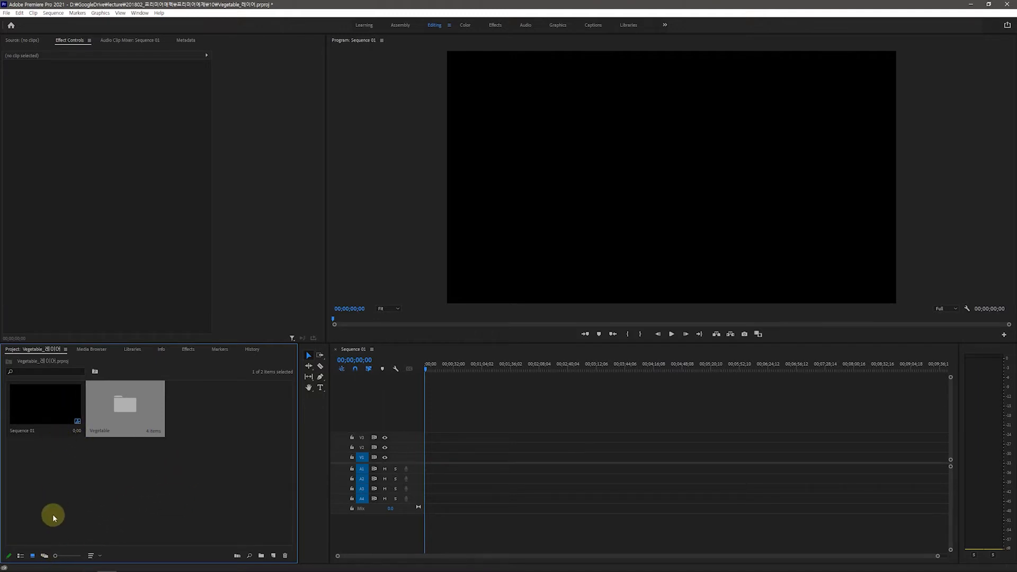
# Show the project items as a list and expand the Vegetable bin to check the imported layers' video durations
pyautogui.click(21, 556)
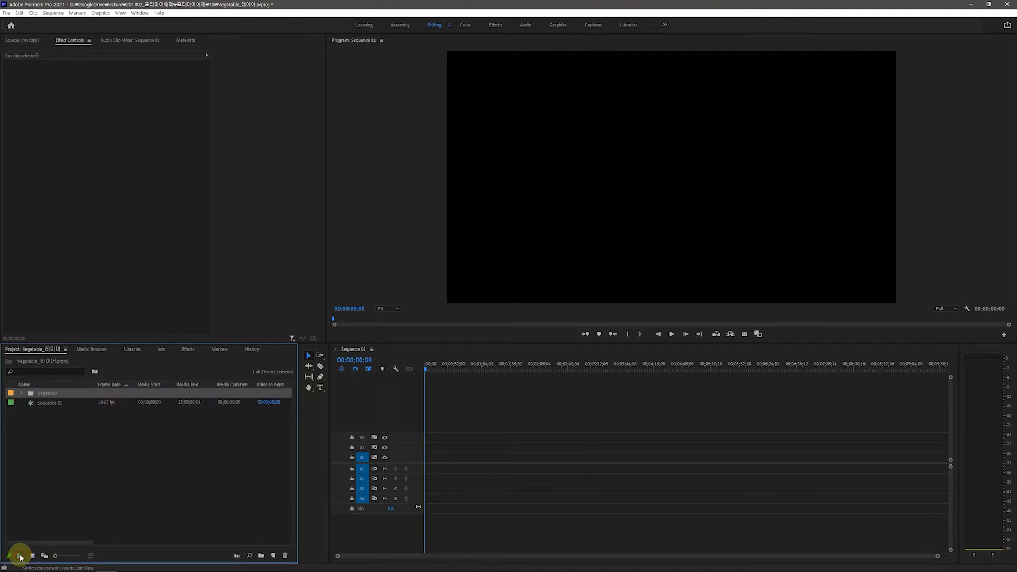
pyautogui.click(21, 393)
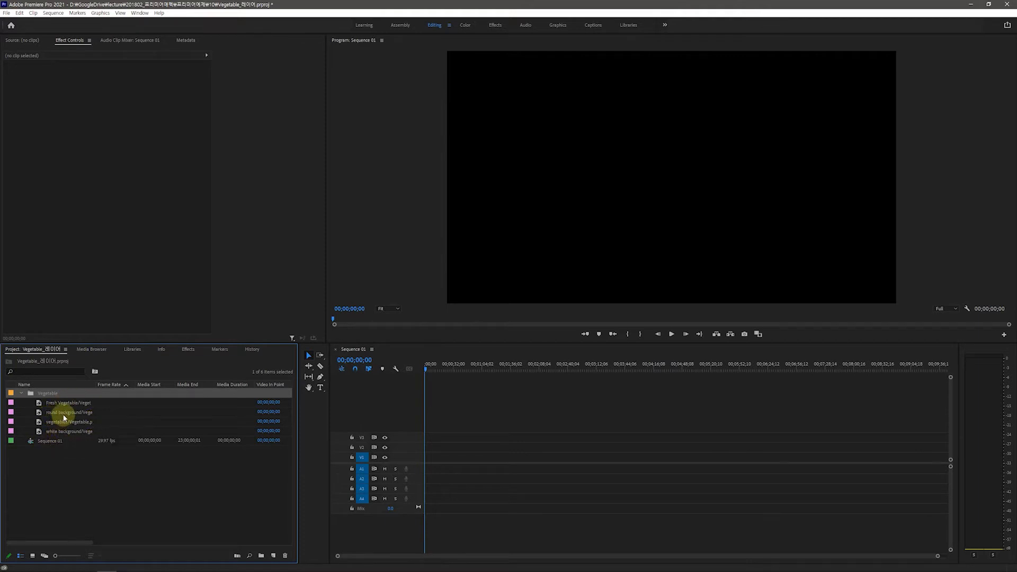
pyautogui.moveTo(73, 540); pyautogui.dragTo(114, 545)
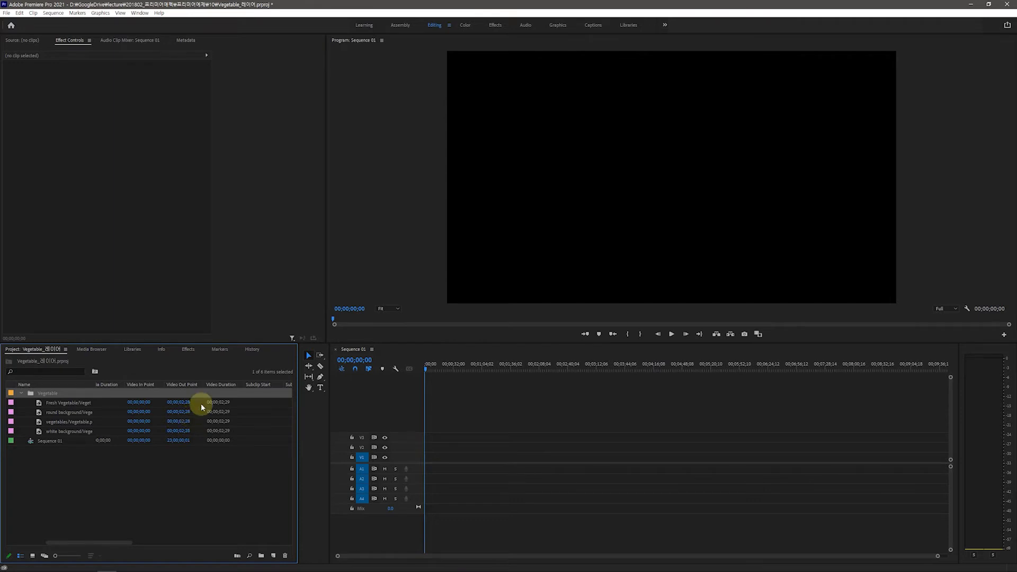
# Examine the Still Image Default Duration in the Timeline preferences, then close the preferences without changing anything
pyautogui.click(20, 13)
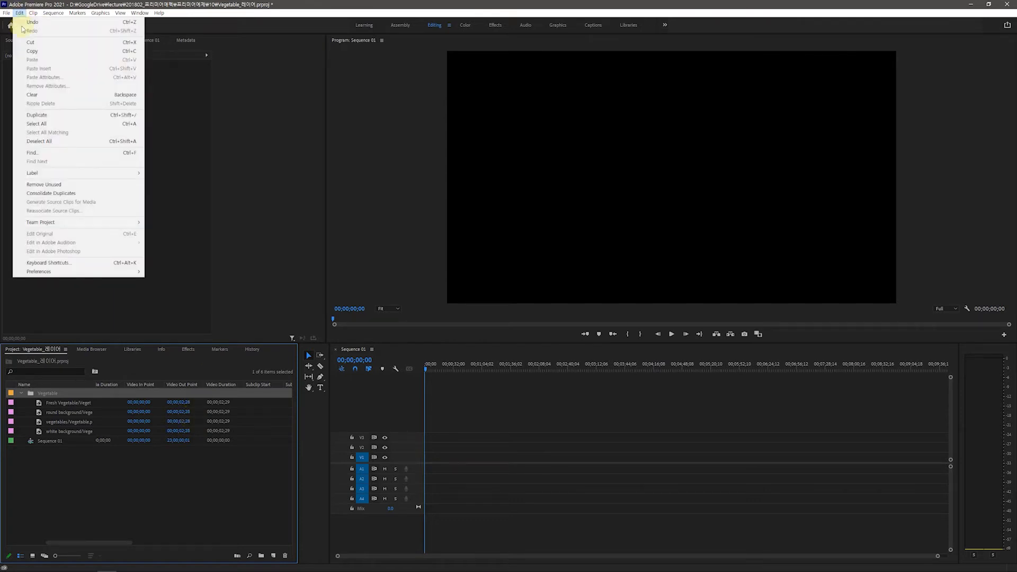
pyautogui.moveTo(79, 272)
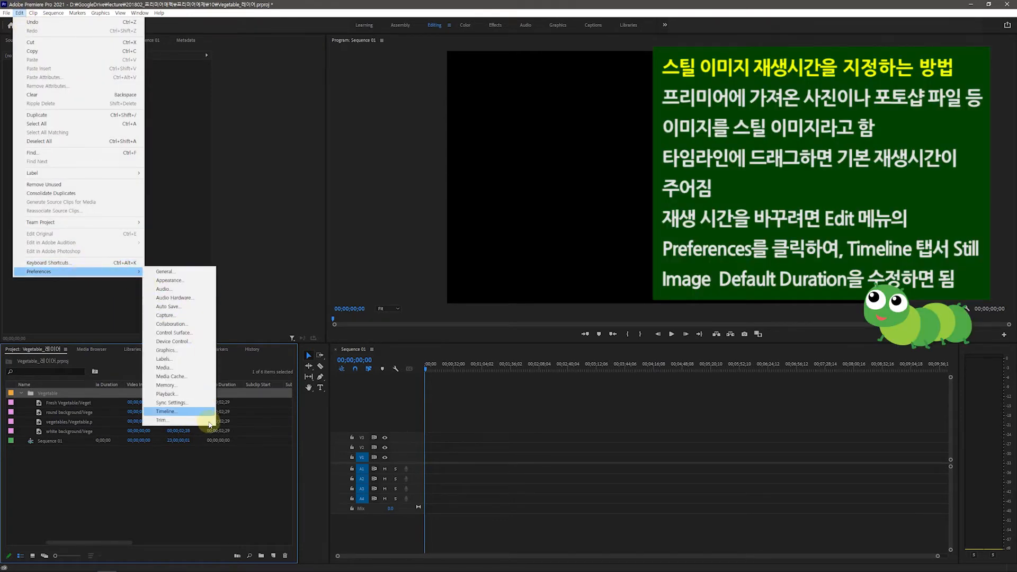
pyautogui.click(209, 412)
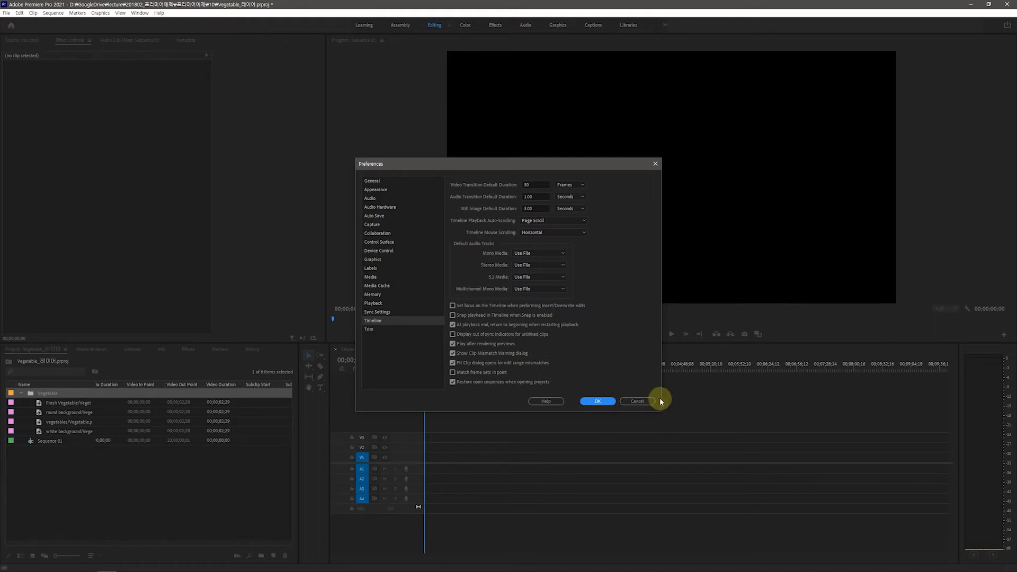
pyautogui.click(640, 402)
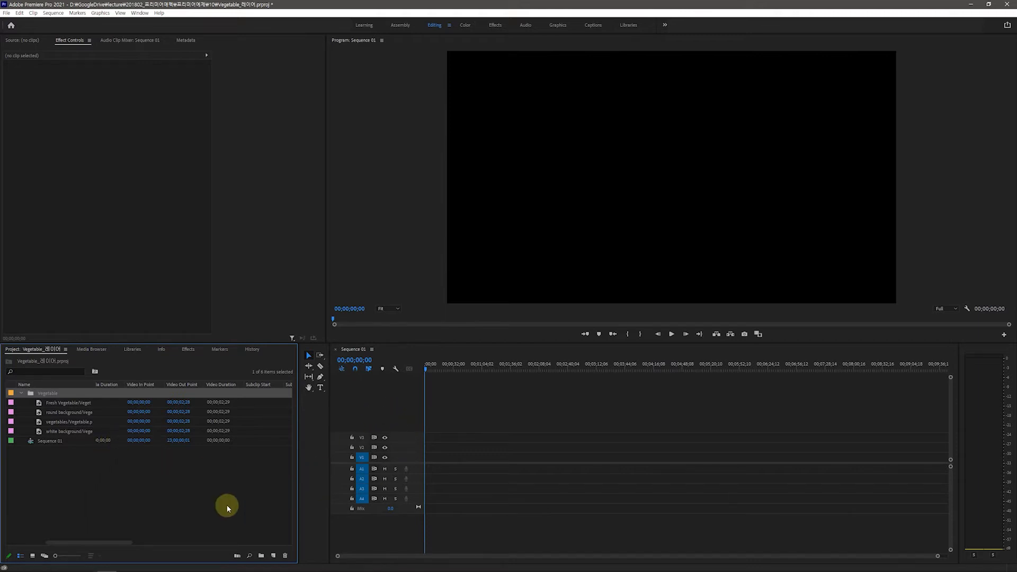
# Place the white background layer at the start of track V1 in Sequence 01 and select the clip
pyautogui.click(99, 488)
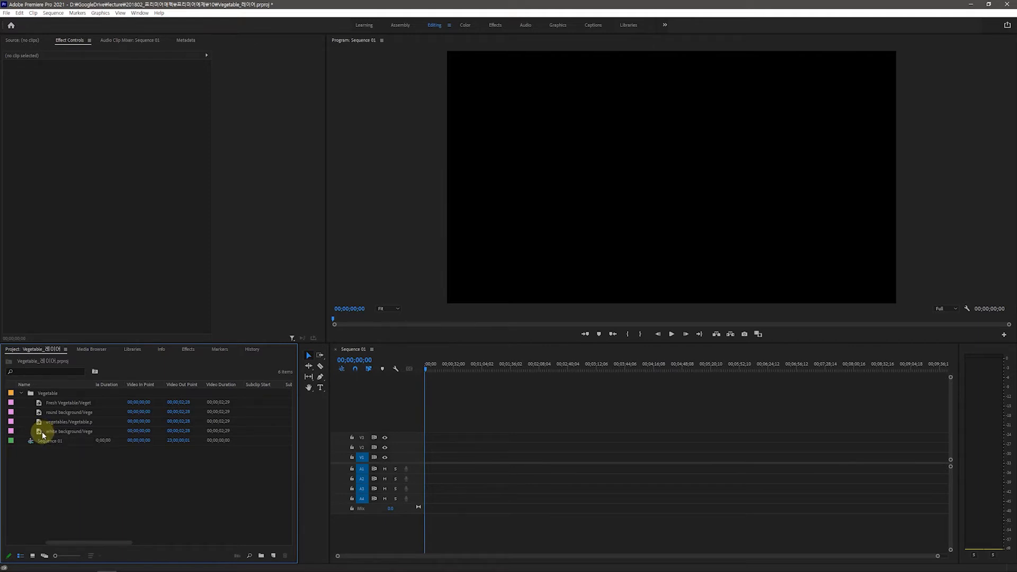
pyautogui.click(43, 435)
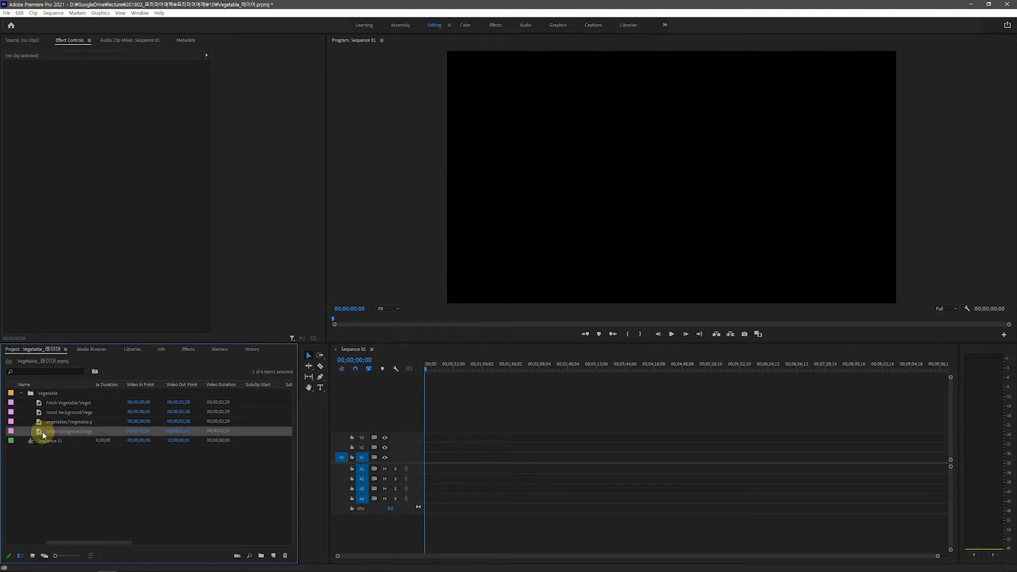
pyautogui.moveTo(43, 434); pyautogui.dragTo(426, 460)
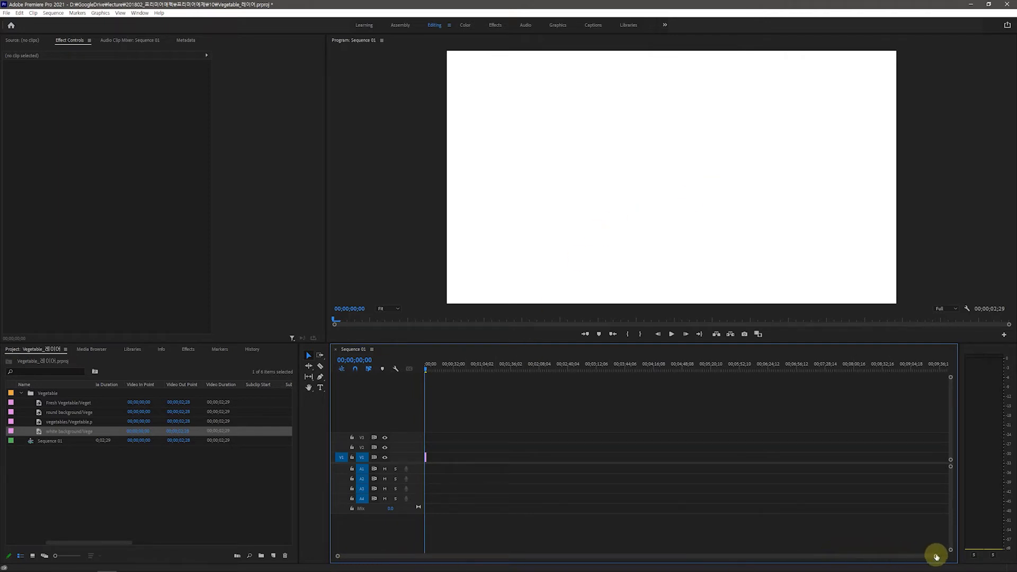
pyautogui.moveTo(936, 556); pyautogui.dragTo(708, 568)
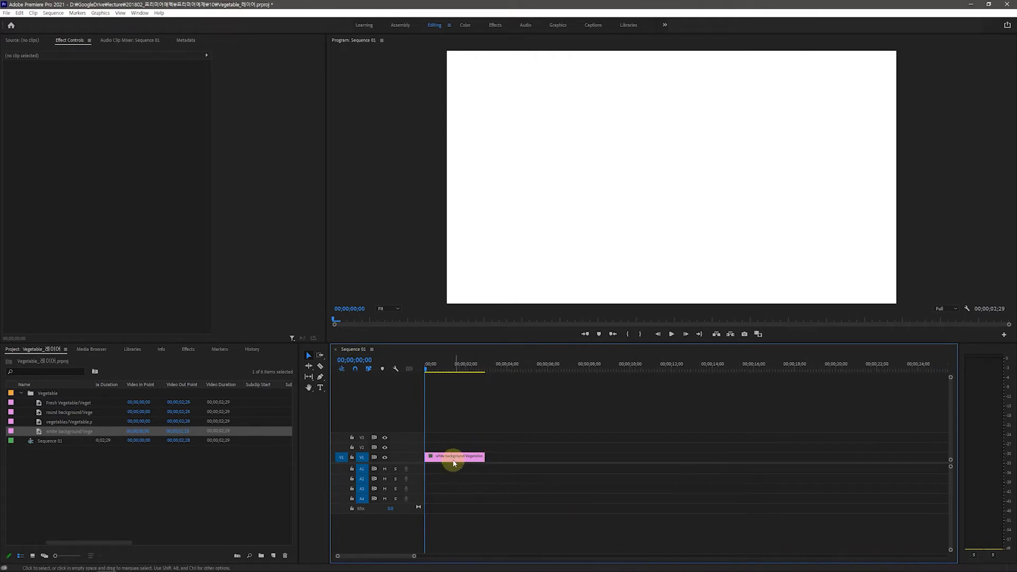
pyautogui.click(453, 462)
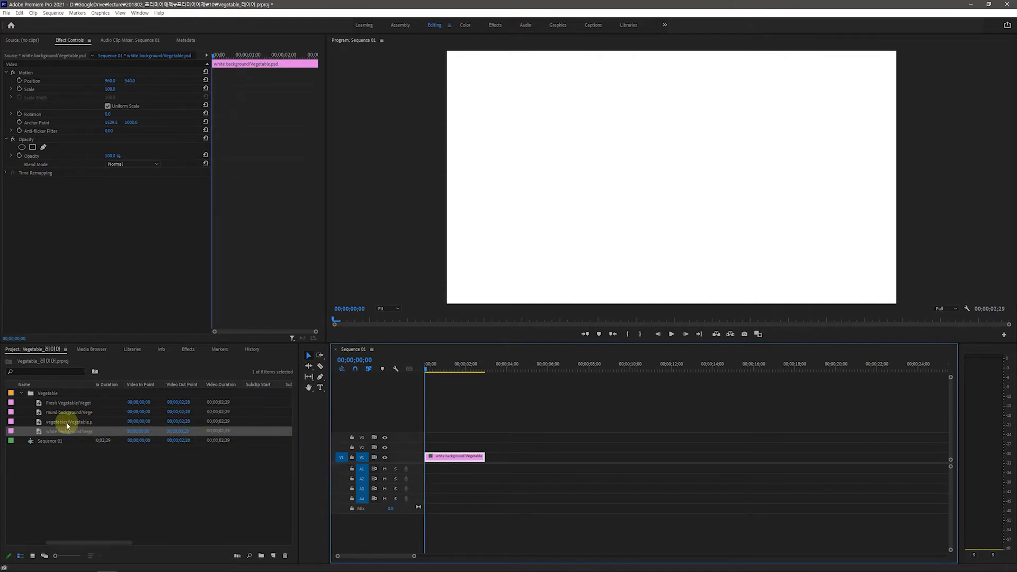
# Stack the vegetables layer on V2, the round background on V3 and Fresh Vegetable on a new V4 track, all starting at the sequence start
pyautogui.moveTo(67, 425); pyautogui.dragTo(420, 444)
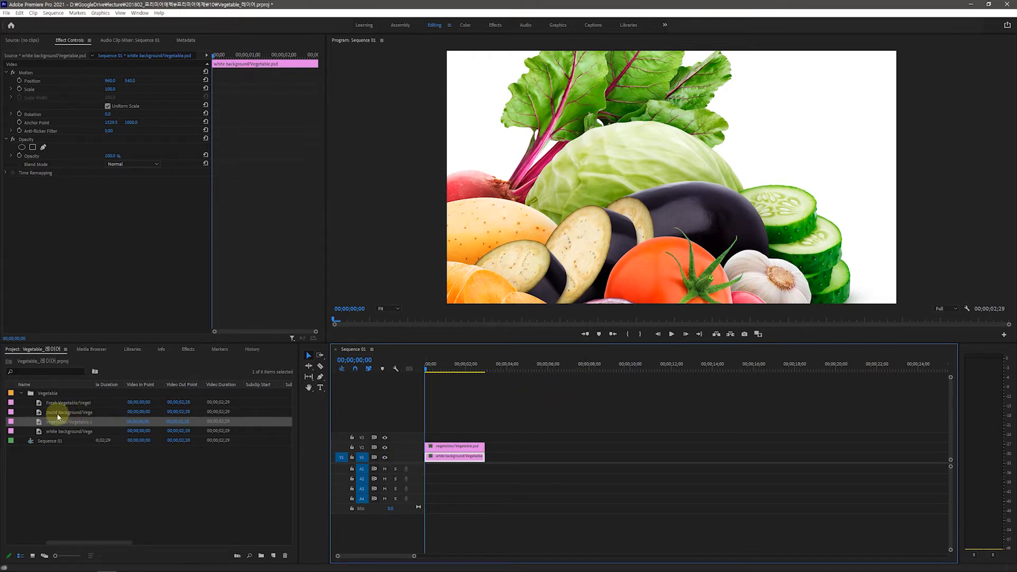
pyautogui.moveTo(50, 415); pyautogui.dragTo(422, 436)
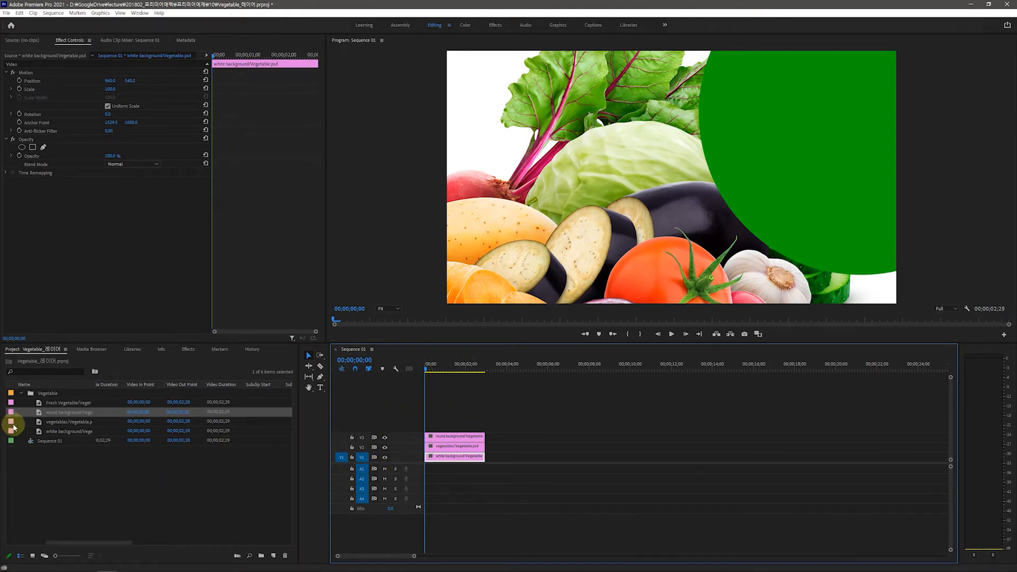
pyautogui.moveTo(49, 407); pyautogui.dragTo(426, 424)
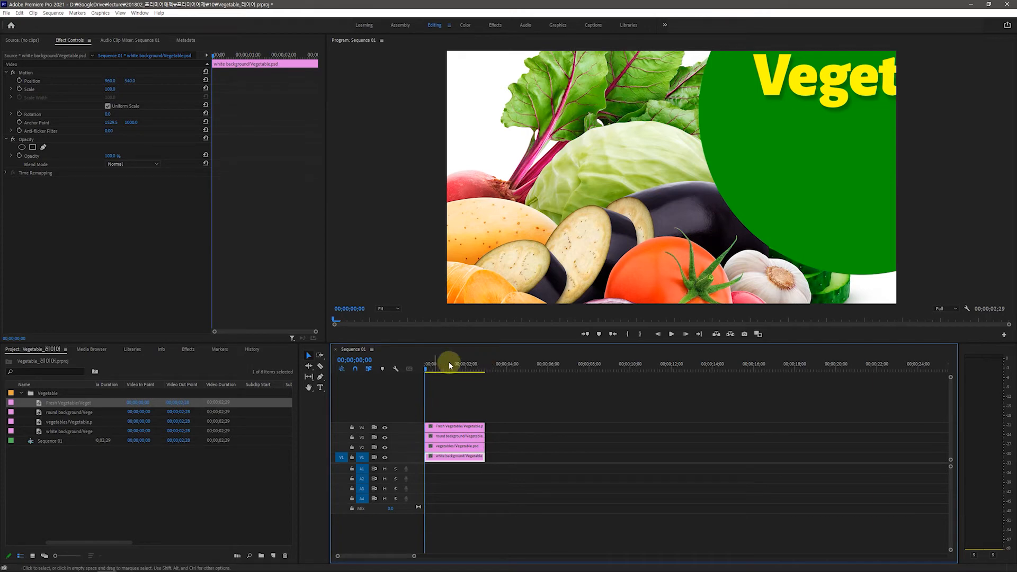
# Set the duration of the white background clip on V1 to 10 seconds with Speed/Duration
pyautogui.rightClick(462, 458)
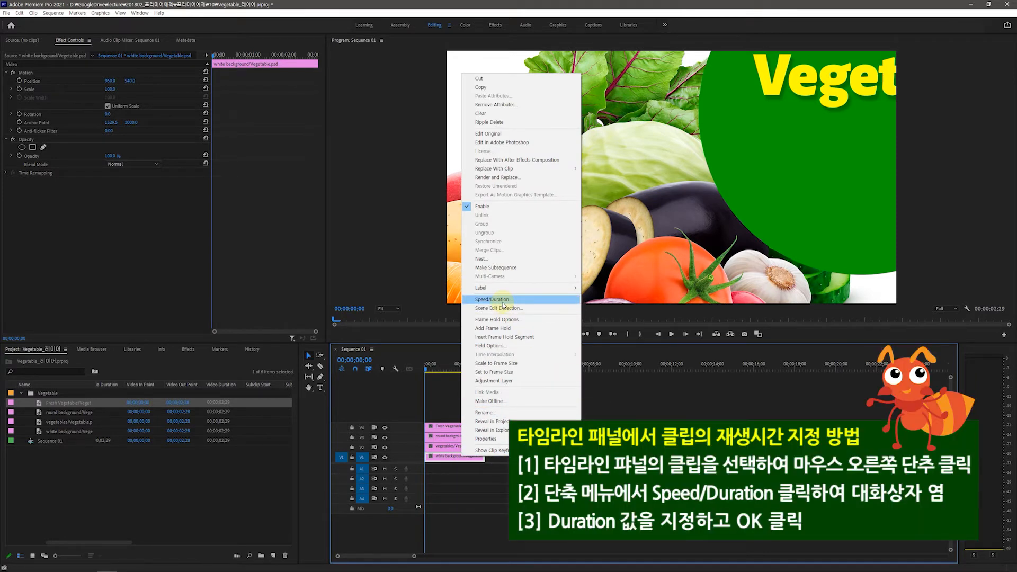
pyautogui.click(502, 300)
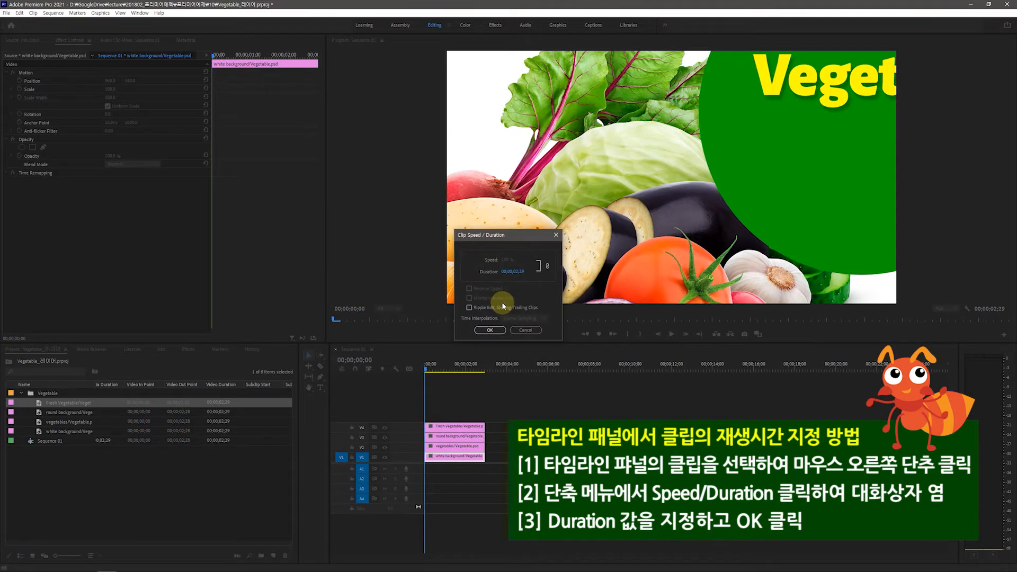
pyautogui.click(516, 272)
pyautogui.doubleClick(516, 272)
pyautogui.write('10')
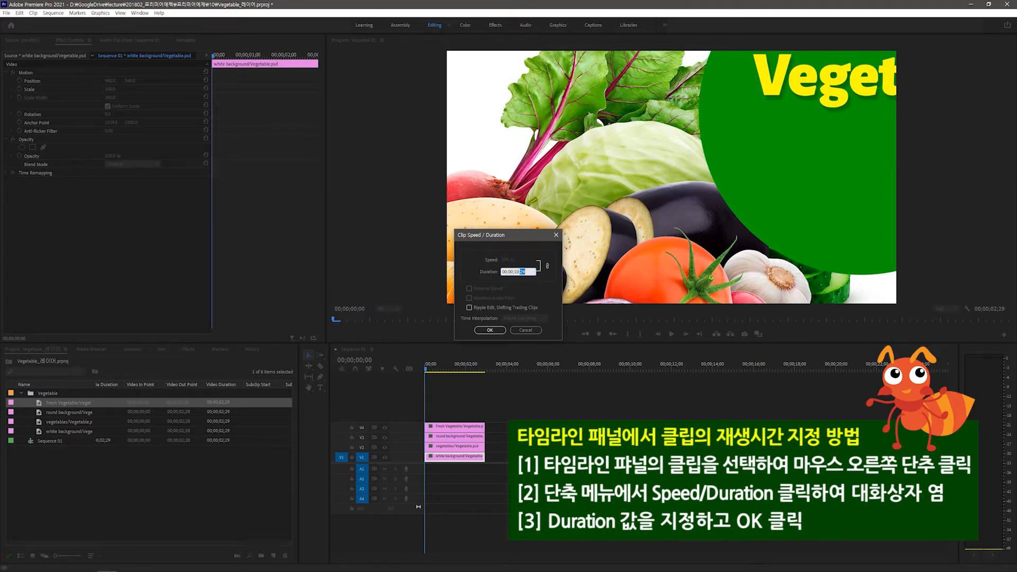
pyautogui.click(489, 330)
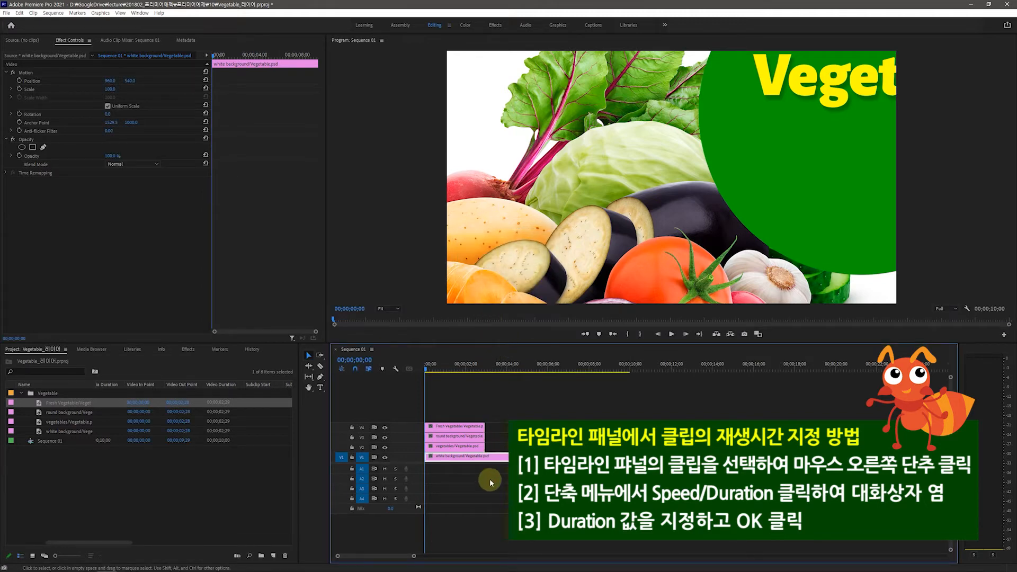
# Extend the Fresh Vegetable, round background and vegetables clips together to a duration of 00;00;10;00, matching the end of the white background clip
pyautogui.click(473, 446)
pyautogui.click(466, 426)
pyautogui.click(469, 441)
pyautogui.click(470, 426)
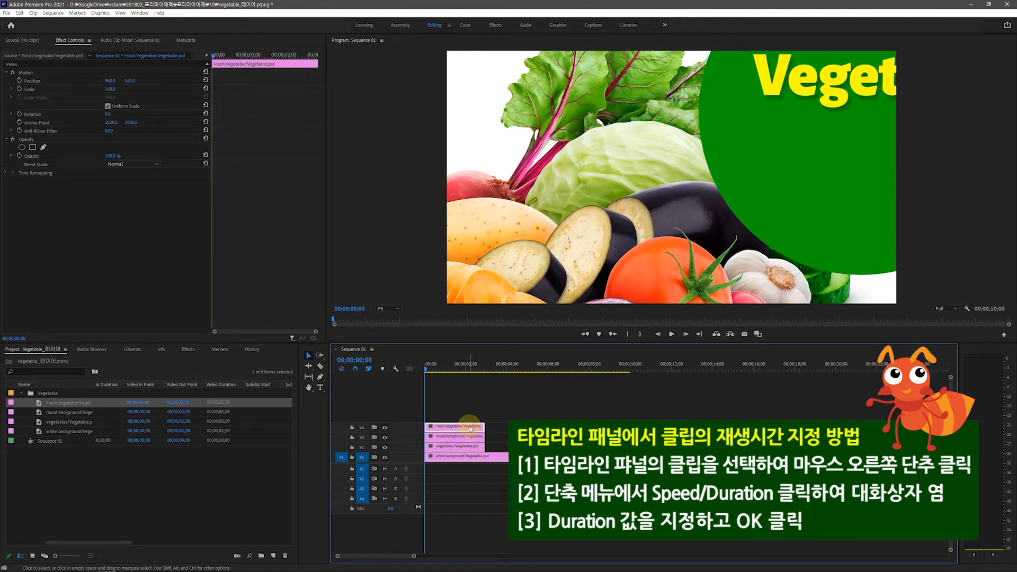
pyautogui.keyDown('shift'); pyautogui.click(470, 436); pyautogui.keyUp('shift')
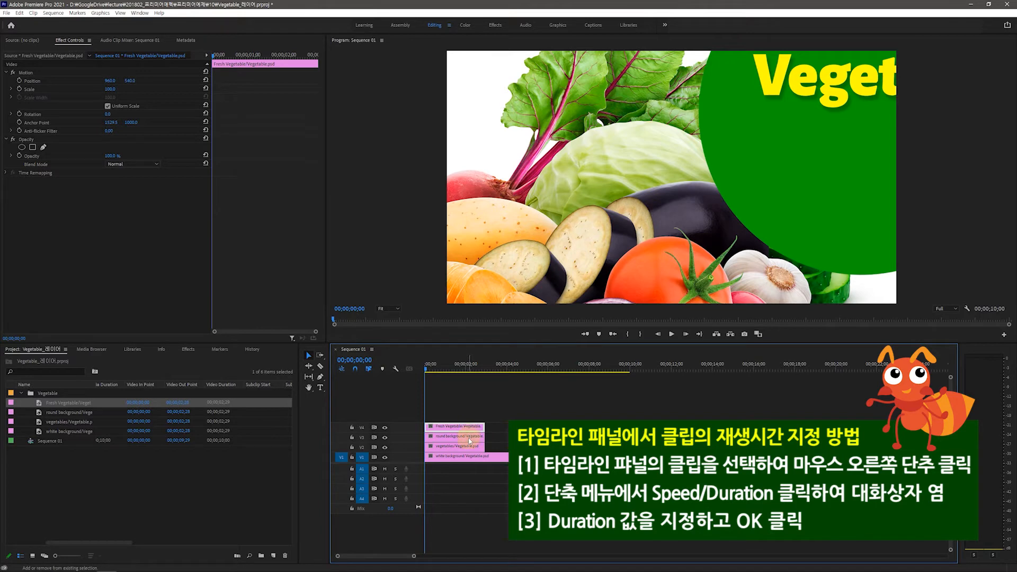
pyautogui.keyDown('shift'); pyautogui.click(472, 446); pyautogui.keyUp('shift')
pyautogui.moveTo(484, 426); pyautogui.dragTo(633, 435)
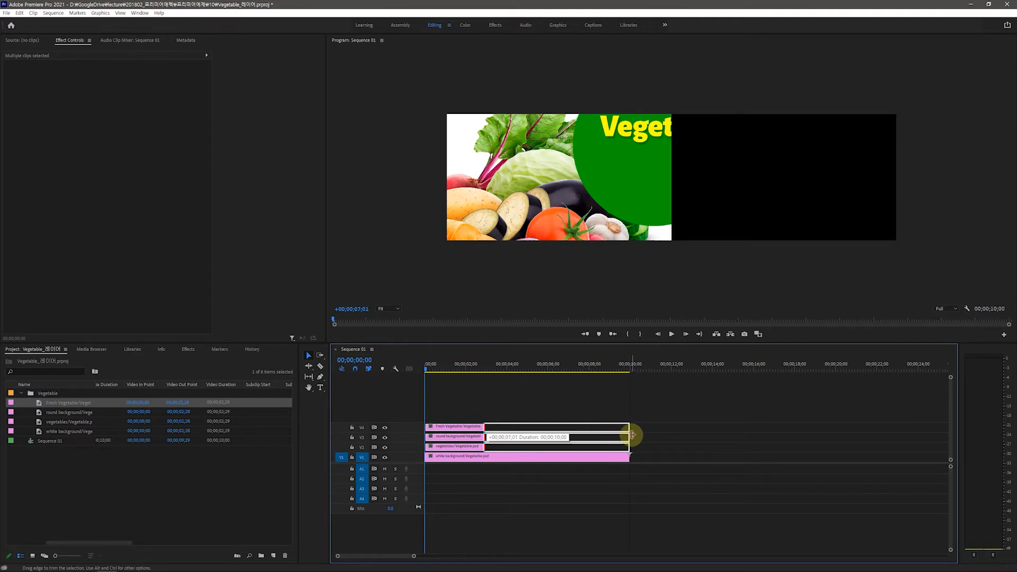
# Extend the three upper clips to the white background clip's end, and shift them together to start at 00;00;01;00
pyautogui.moveTo(632, 435); pyautogui.dragTo(631, 433)
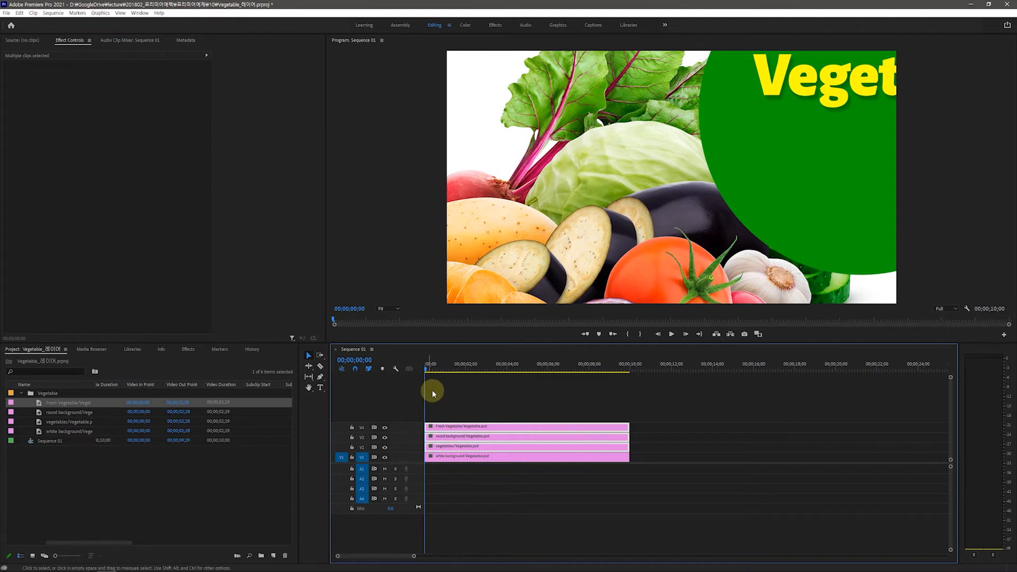
pyautogui.click(430, 370)
pyautogui.moveTo(430, 370); pyautogui.dragTo(431, 370)
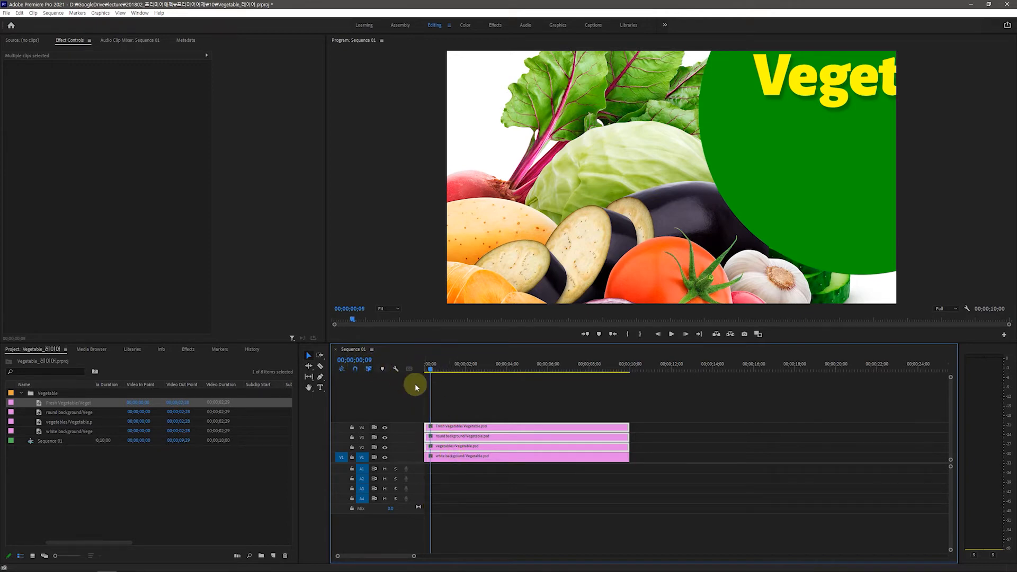
pyautogui.click(355, 363)
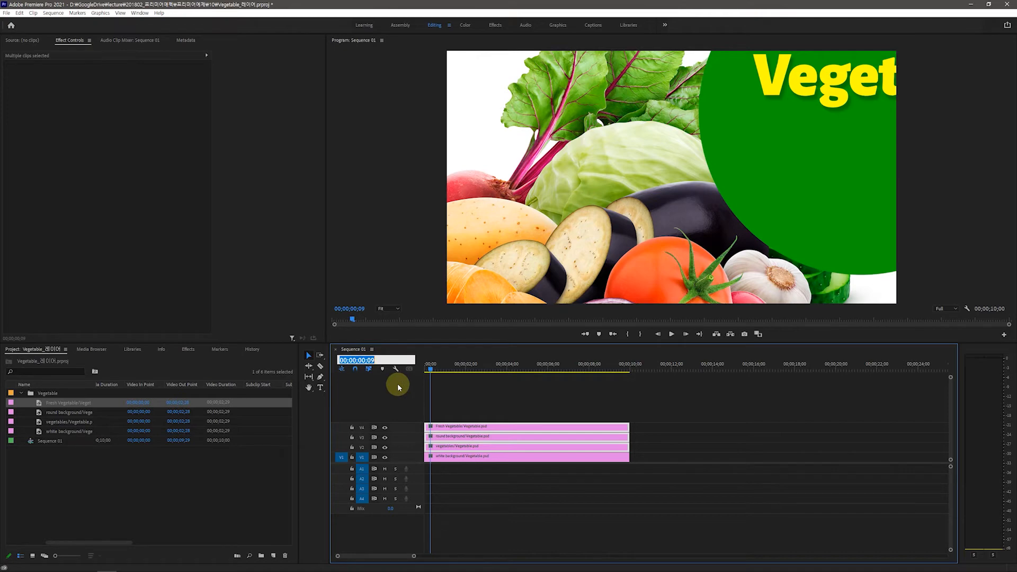
pyautogui.write('100')
pyautogui.press('Return')
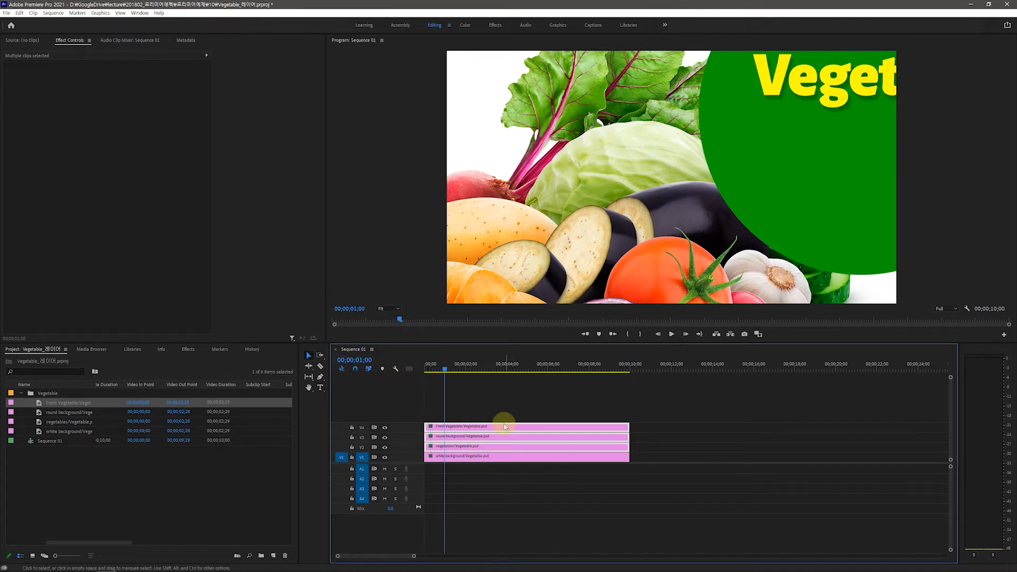
pyautogui.moveTo(503, 428); pyautogui.dragTo(525, 424)
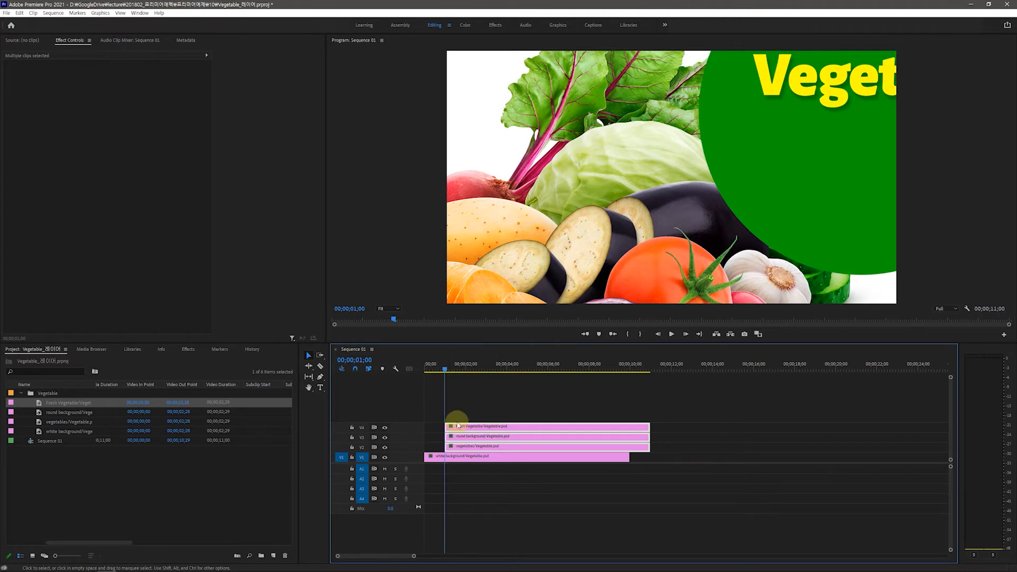
# Shift only the Fresh Vegetable and round background clips together to start at 00;00;02;00
pyautogui.click(354, 361)
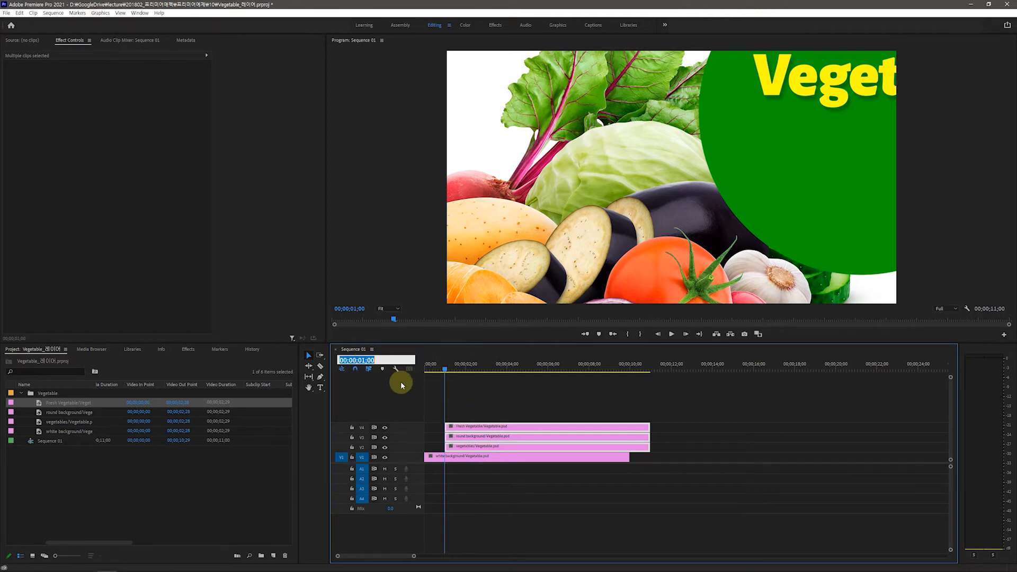
pyautogui.write('300')
pyautogui.press('Return')
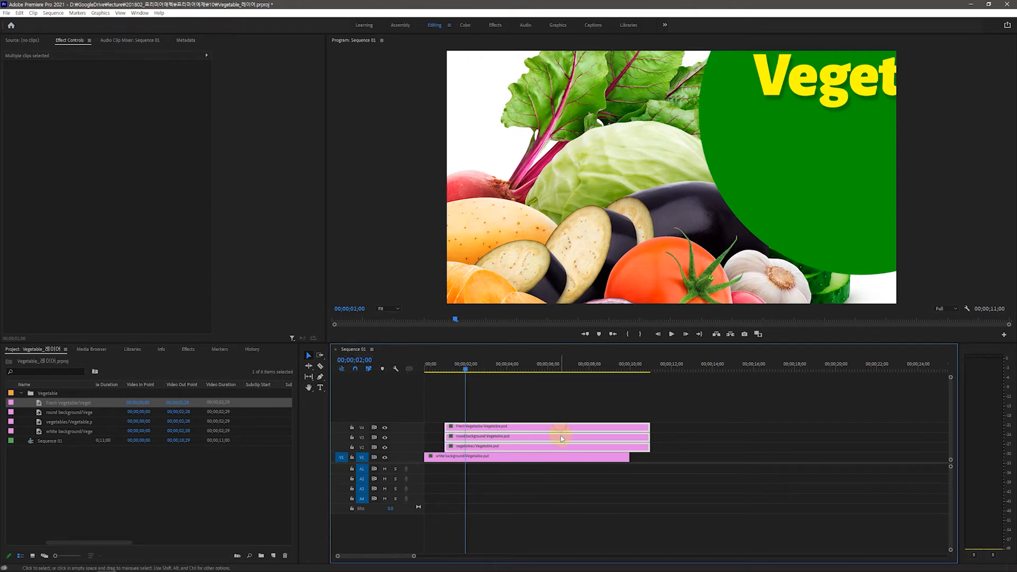
pyautogui.click(554, 495)
pyautogui.click(518, 427)
pyautogui.keyDown('shift'); pyautogui.click(515, 439); pyautogui.keyUp('shift')
pyautogui.moveTo(517, 423); pyautogui.dragTo(536, 430)
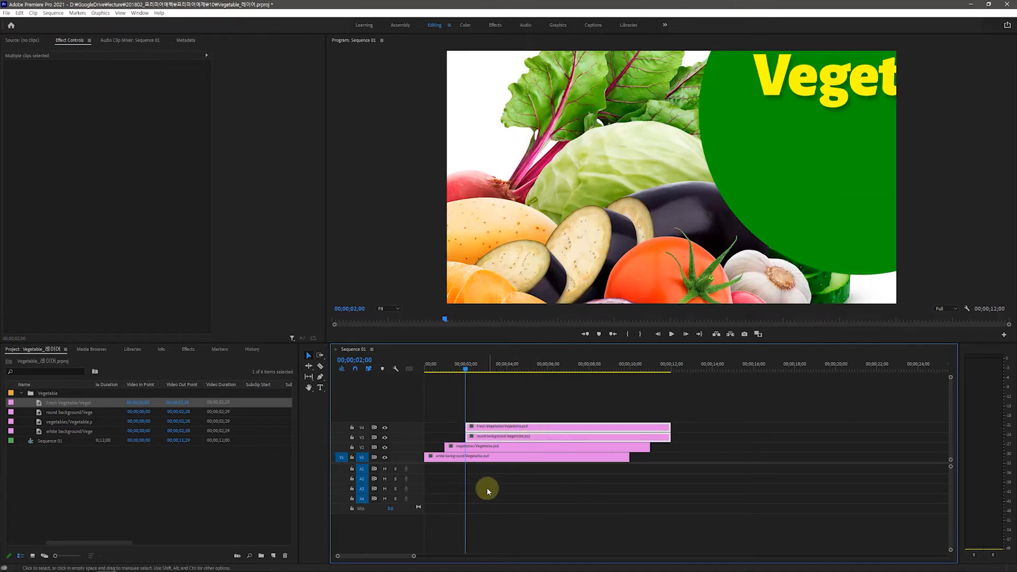
# Shift only the Fresh Vegetable clip on V4 to start at 00;00;03;00
pyautogui.click(354, 360)
pyautogui.write('3')
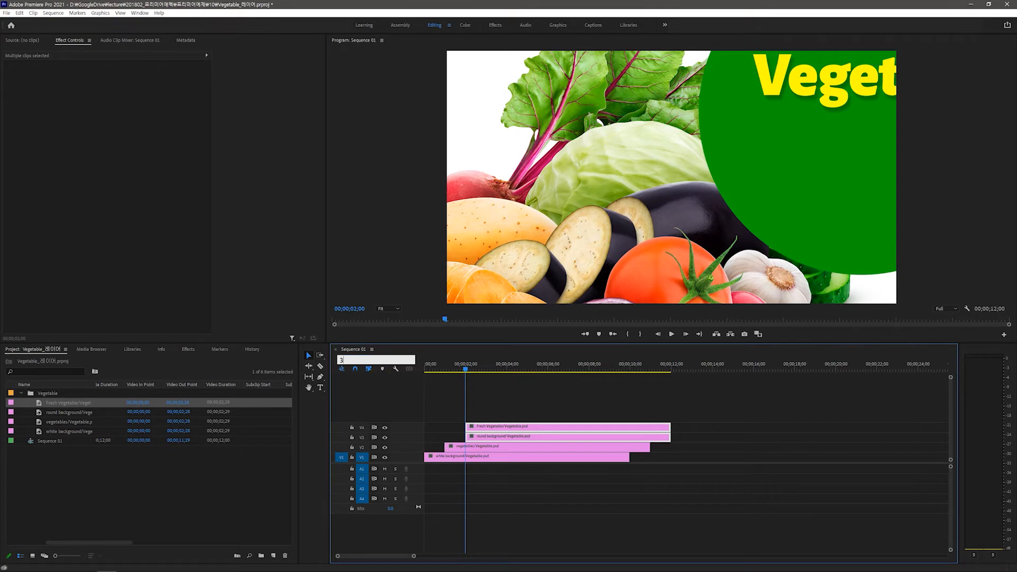
pyautogui.press('Return')
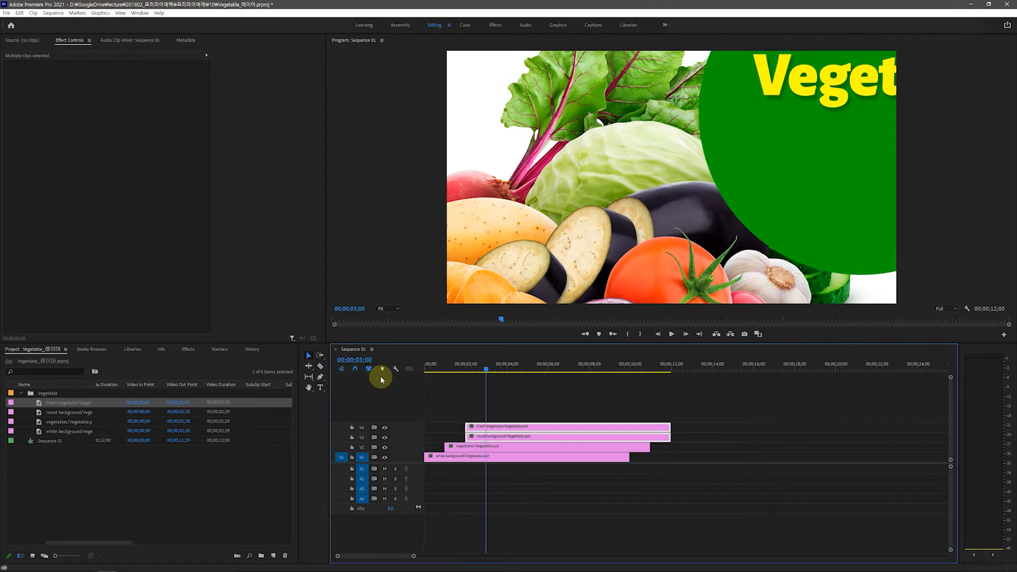
pyautogui.click(535, 409)
pyautogui.moveTo(535, 428); pyautogui.dragTo(555, 424)
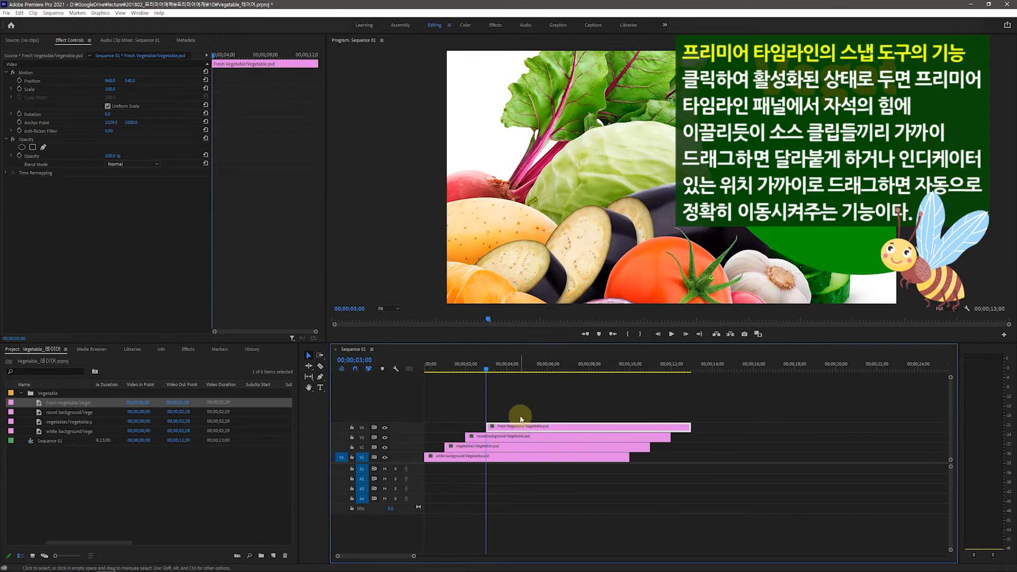
# Play back the staggered clips, select the vegetables clip and return the playhead to about 2 seconds
pyautogui.moveTo(486, 369); pyautogui.dragTo(417, 370)
pyautogui.press('space')
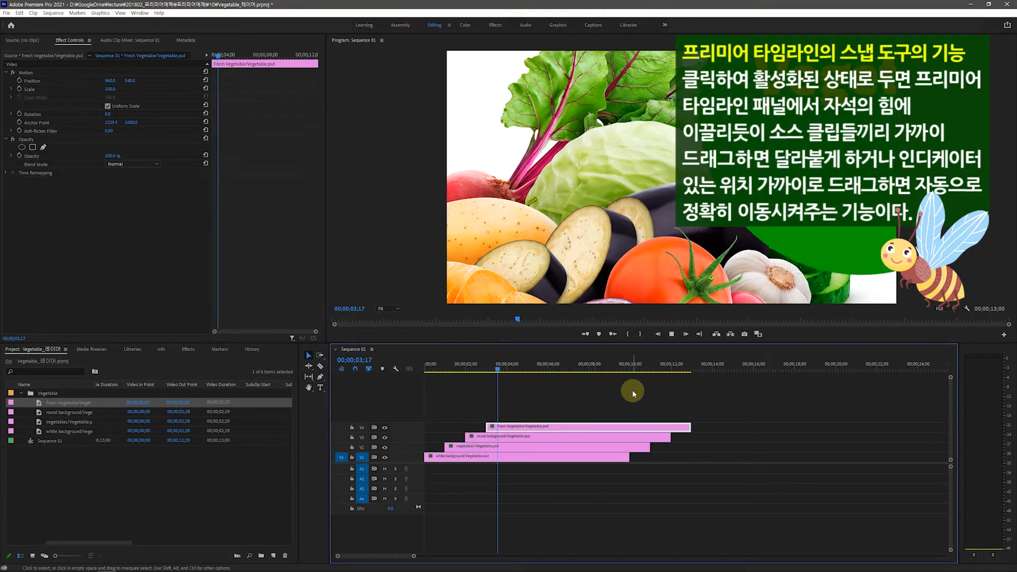
pyautogui.press('space')
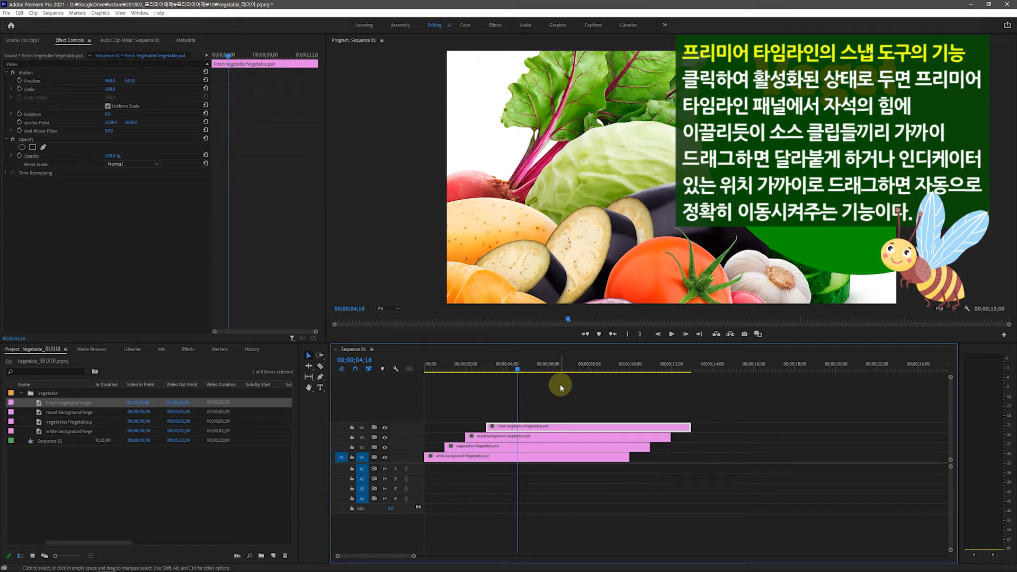
pyautogui.click(522, 438)
pyautogui.click(497, 451)
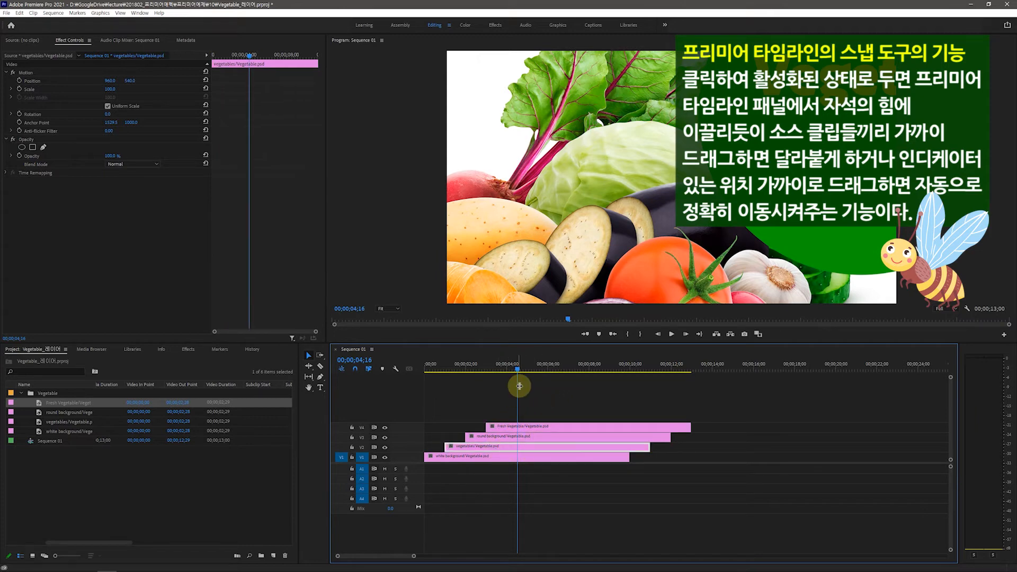
pyautogui.moveTo(517, 367); pyautogui.dragTo(465, 380)
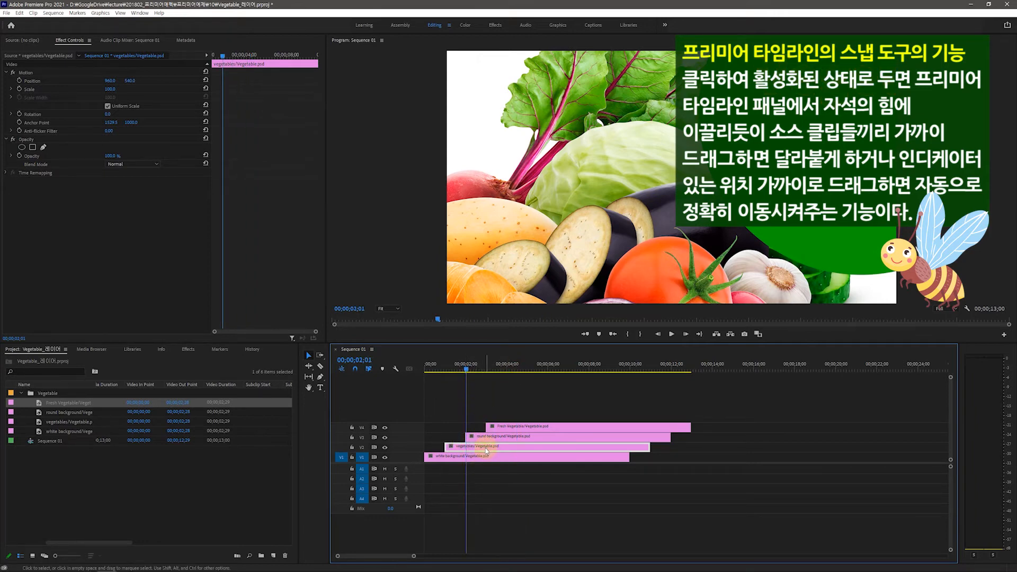
# Toggle the V2 track output off and on repeatedly to check the vegetables layer in the preview
pyautogui.click(385, 448)
pyautogui.click(385, 448)
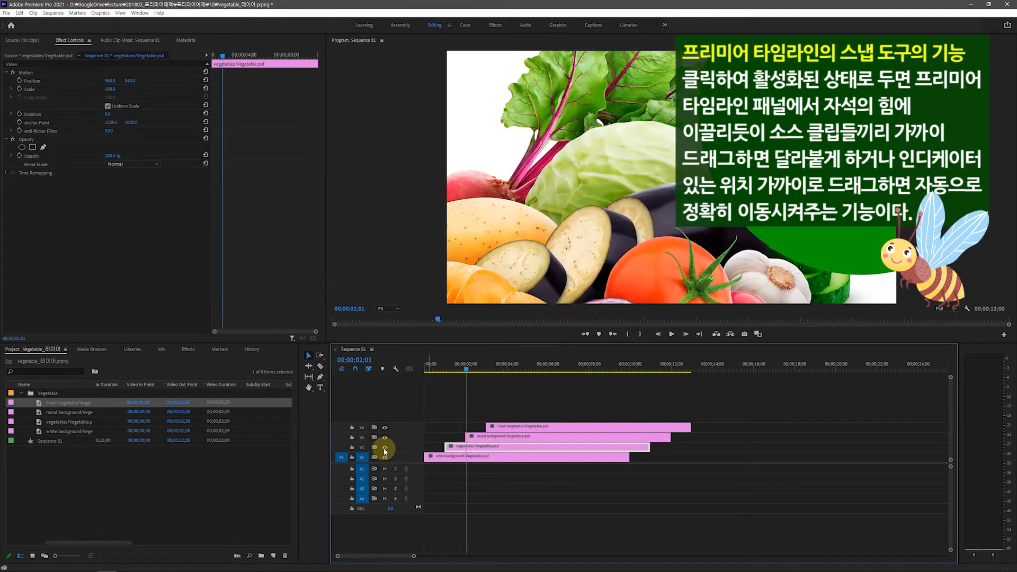
pyautogui.click(385, 448)
pyautogui.click(384, 448)
pyautogui.click(385, 448)
pyautogui.click(384, 448)
pyautogui.click(385, 448)
pyautogui.click(384, 448)
pyautogui.click(385, 448)
pyautogui.click(384, 448)
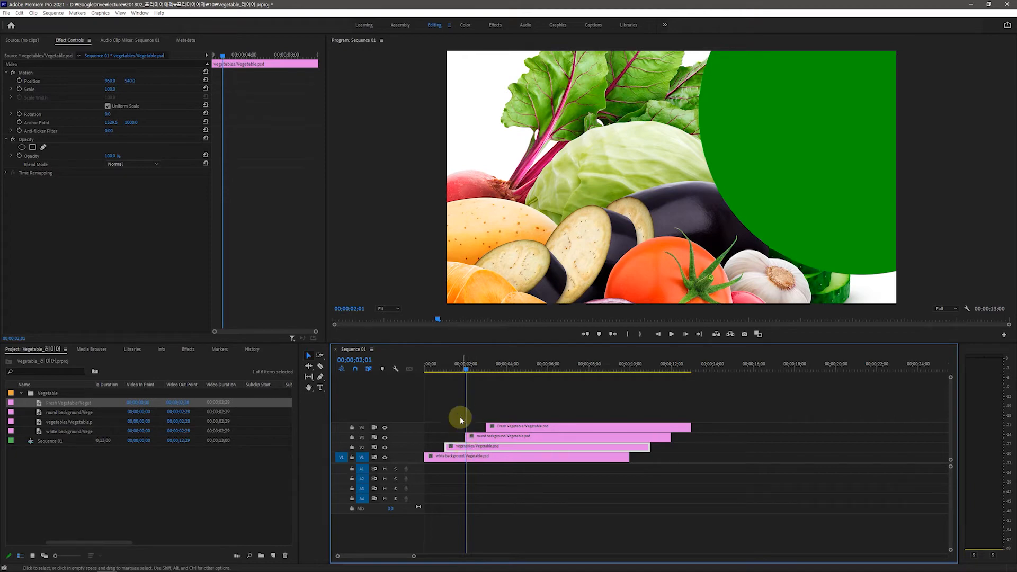
# Scale the vegetables clip down to 54 and check the result with the playhead at about 3 seconds
pyautogui.click(483, 448)
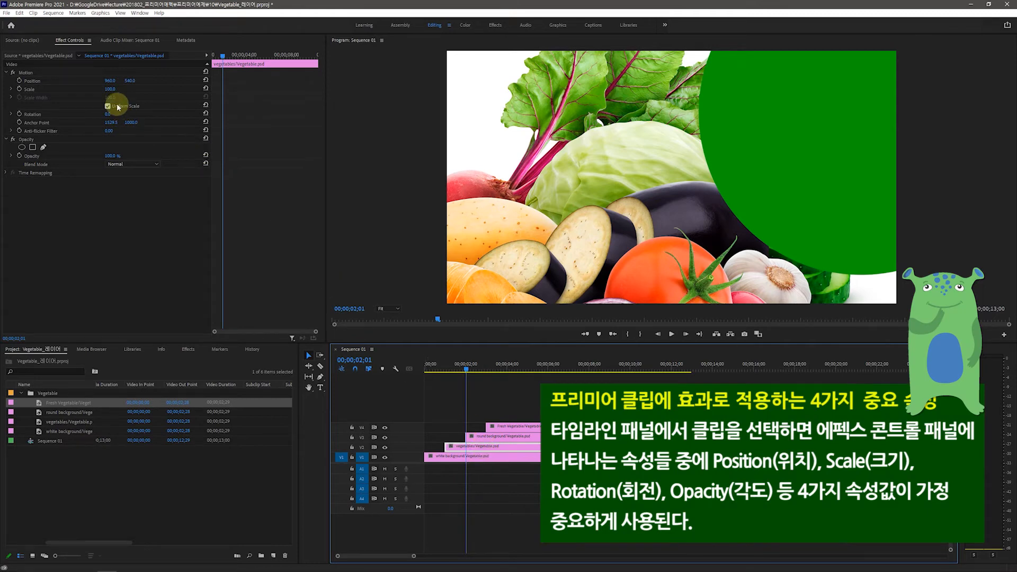
pyautogui.click(110, 89)
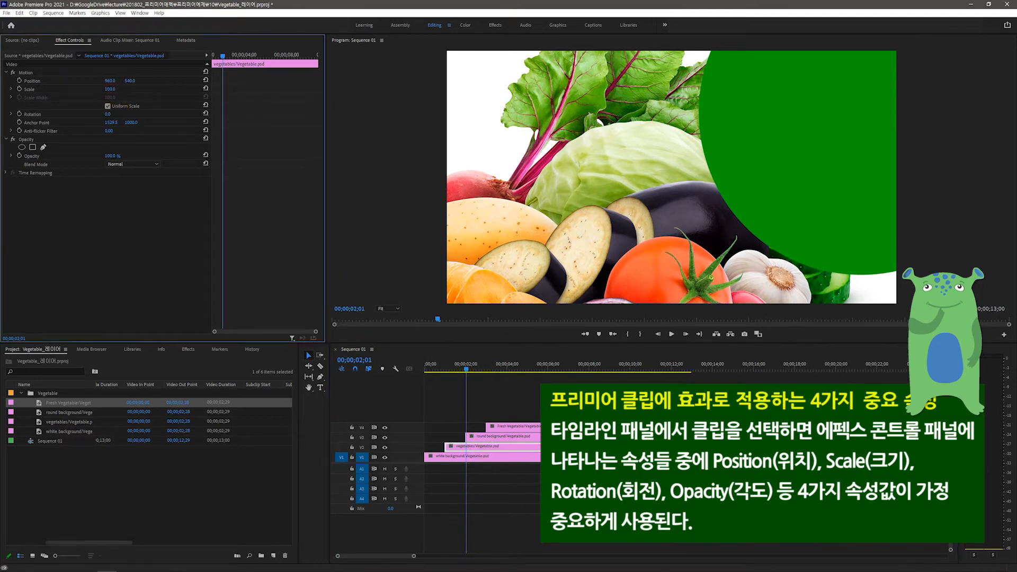
pyautogui.moveTo(110, 89); pyautogui.dragTo(85, 89)
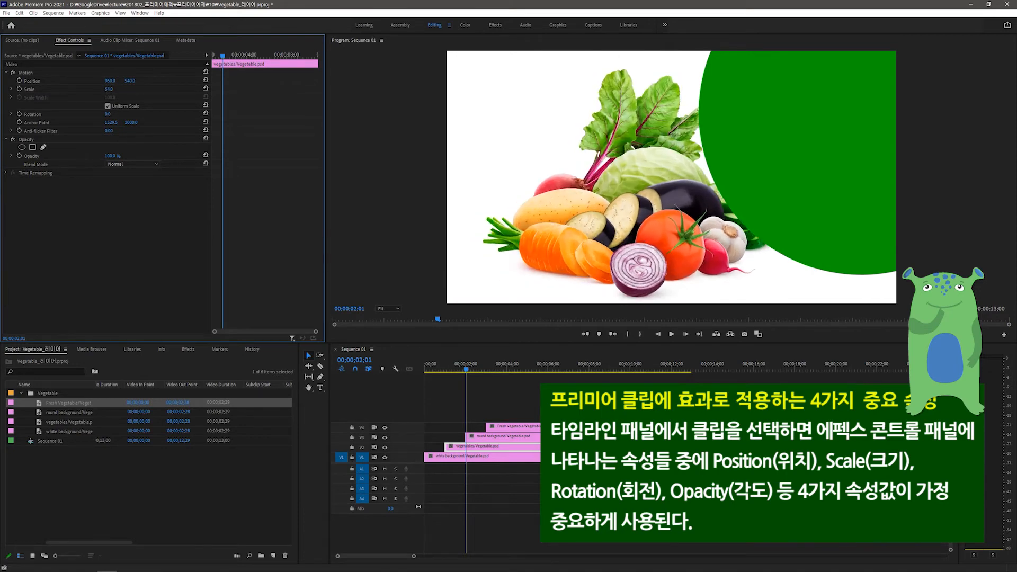
pyautogui.moveTo(85, 89); pyautogui.dragTo(85, 89)
pyautogui.click(467, 371)
pyautogui.moveTo(468, 371); pyautogui.dragTo(488, 373)
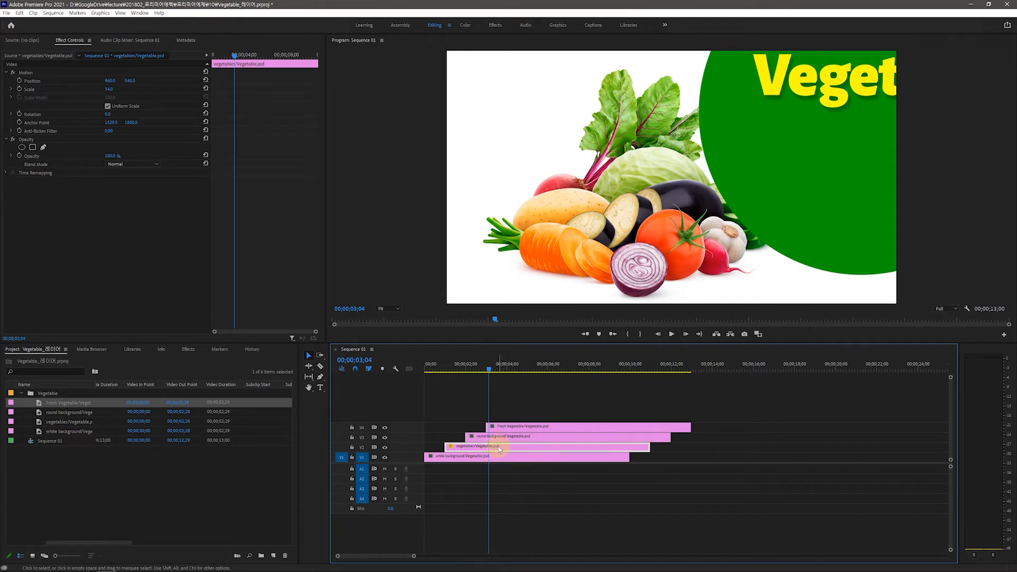
# Move the vegetables clip up to V5 and the round background clip down to V2, starting at 00;00;01;00
pyautogui.moveTo(500, 451)
pyautogui.mouseDown()
pyautogui.moveTo(504, 415)
pyautogui.moveTo(506, 449)
pyautogui.mouseUp()
pyautogui.click(362, 362)
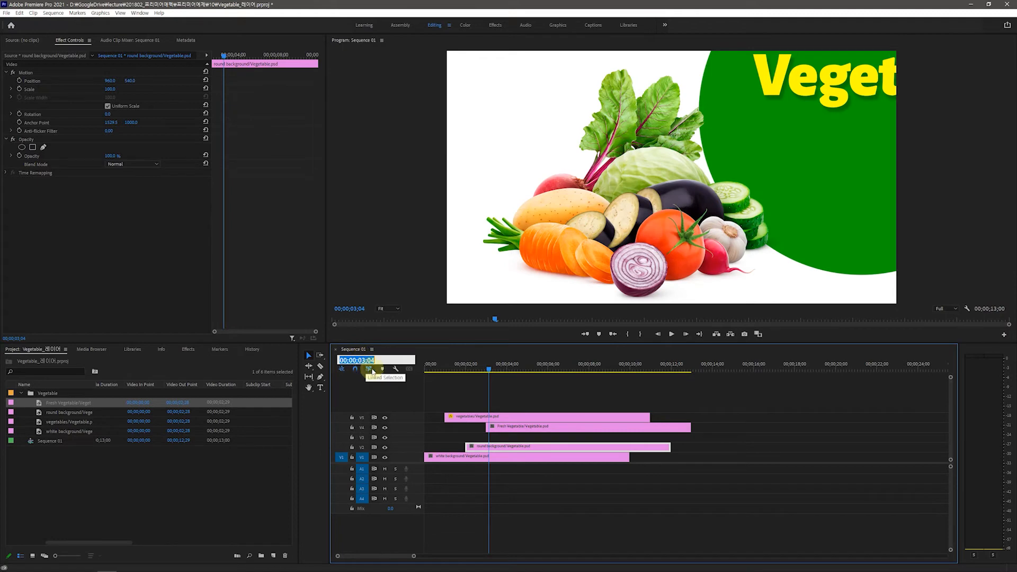
pyautogui.write('100')
pyautogui.press('Return')
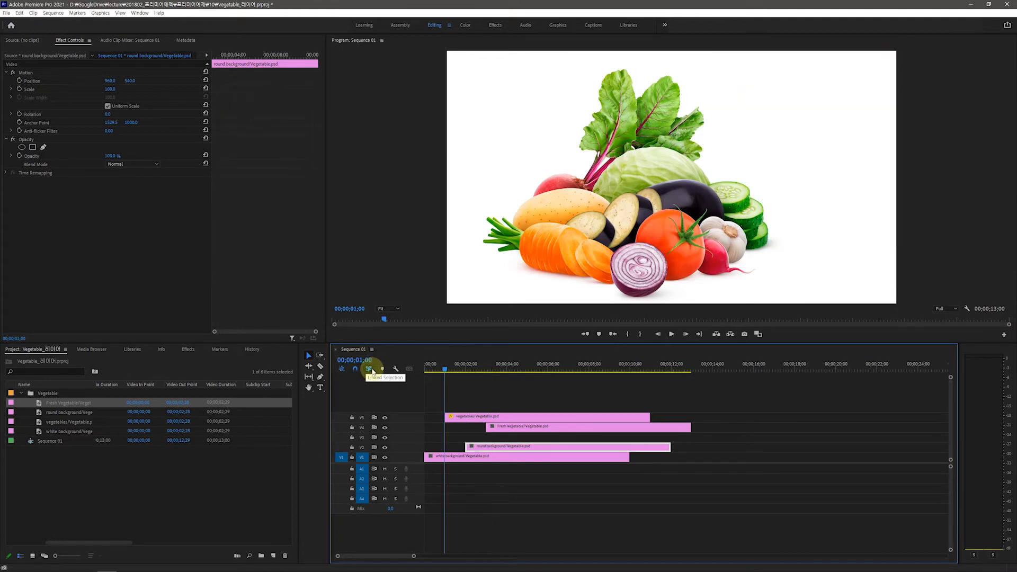
pyautogui.moveTo(512, 449); pyautogui.dragTo(492, 448)
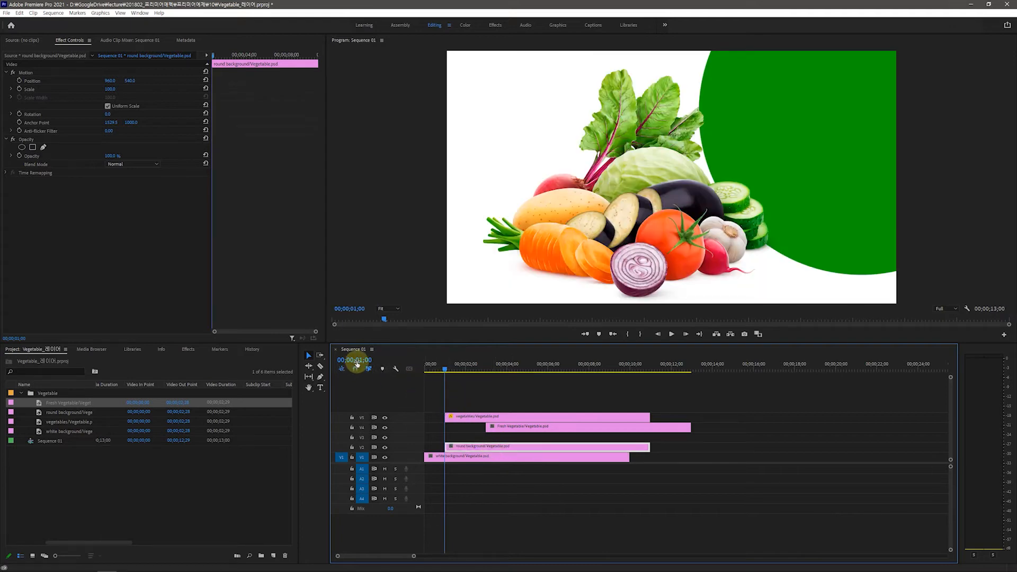
# Move the vegetables clip onto V3 so it starts at 00;00;02;00, and scrub across its start to check
pyautogui.click(356, 361)
pyautogui.write('2;')
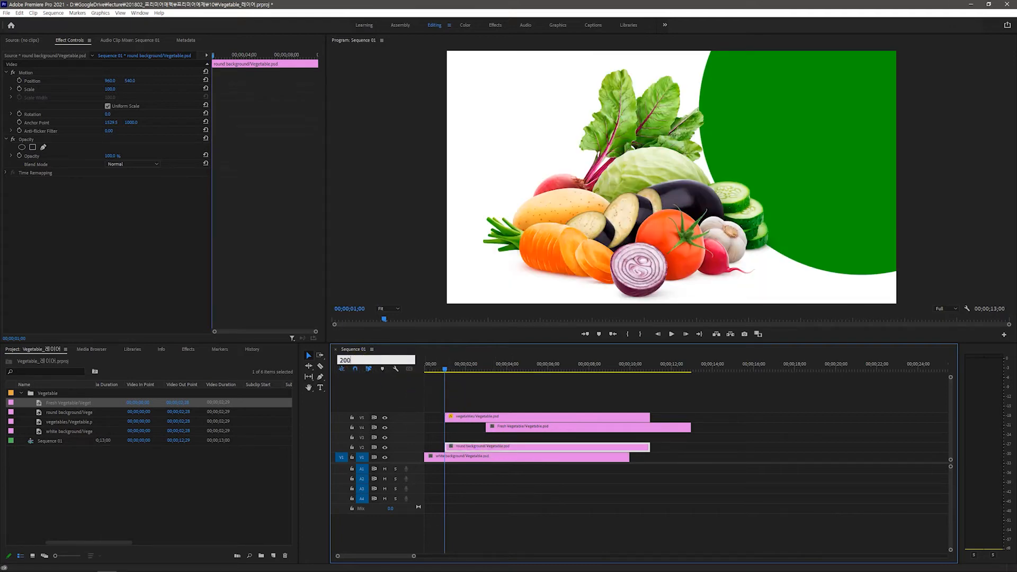
pyautogui.write('0')
pyautogui.press('Return')
pyautogui.moveTo(572, 416); pyautogui.dragTo(594, 436)
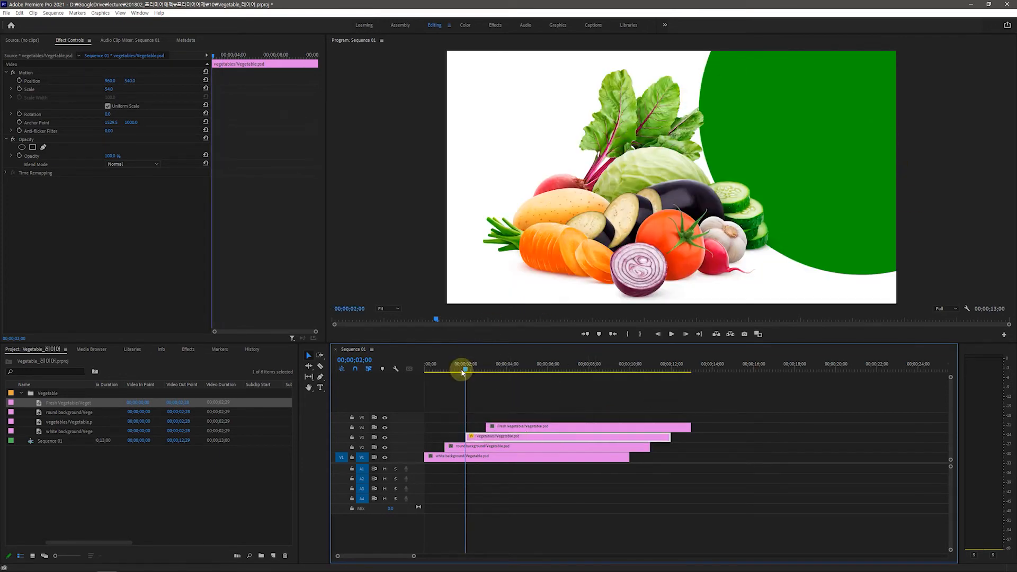
pyautogui.moveTo(459, 367)
pyautogui.mouseDown()
pyautogui.moveTo(441, 377)
pyautogui.moveTo(461, 384)
pyautogui.mouseUp()
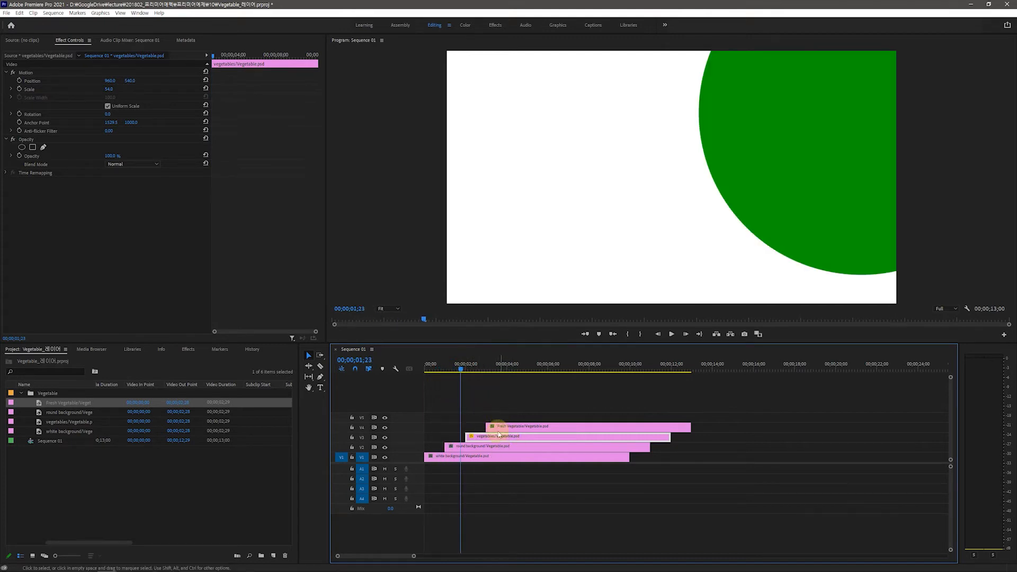
pyautogui.moveTo(458, 366); pyautogui.dragTo(481, 383)
# Scale the round background clip on V2 down to 81
pyautogui.click(537, 450)
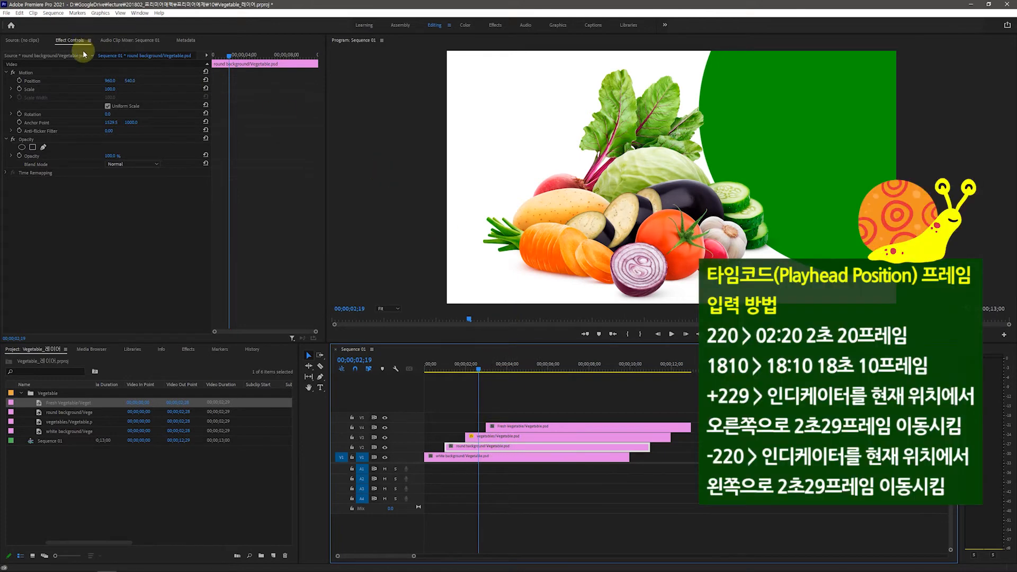
pyautogui.click(109, 90)
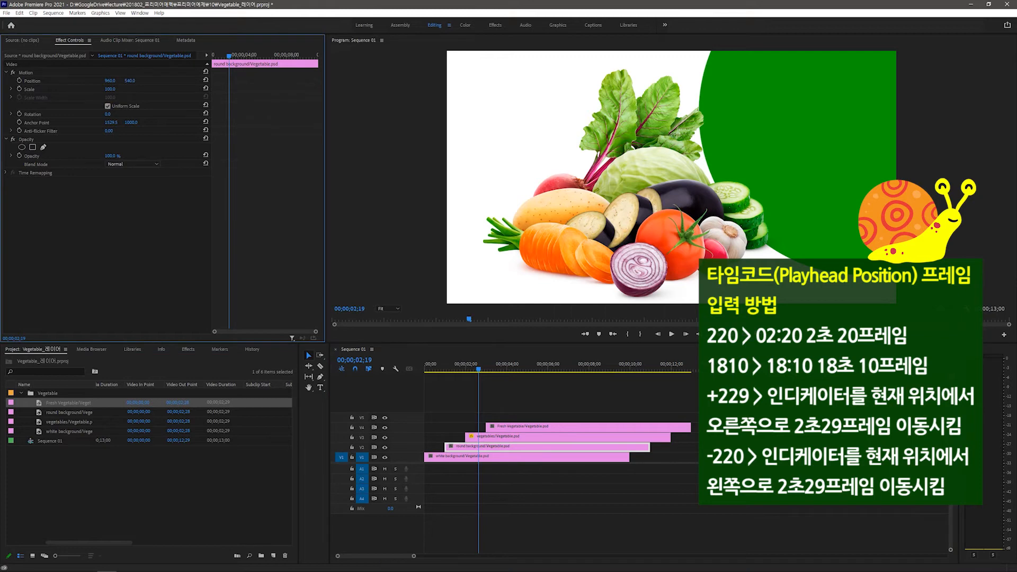
pyautogui.moveTo(109, 90); pyautogui.dragTo(99, 90)
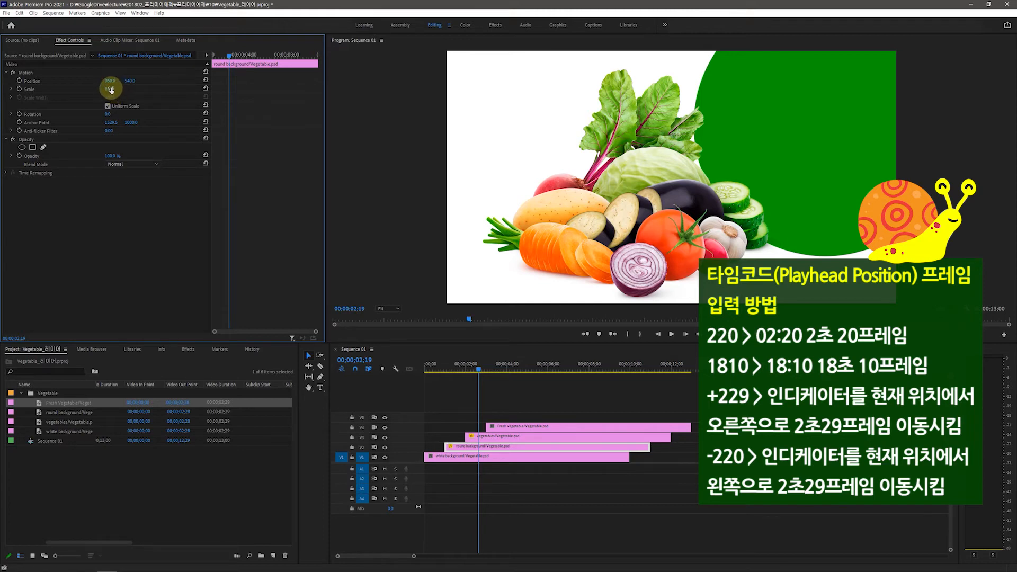
# Show the round background's bounding box and reposition the green circle up and left to about 898, 403
pyautogui.click(30, 125)
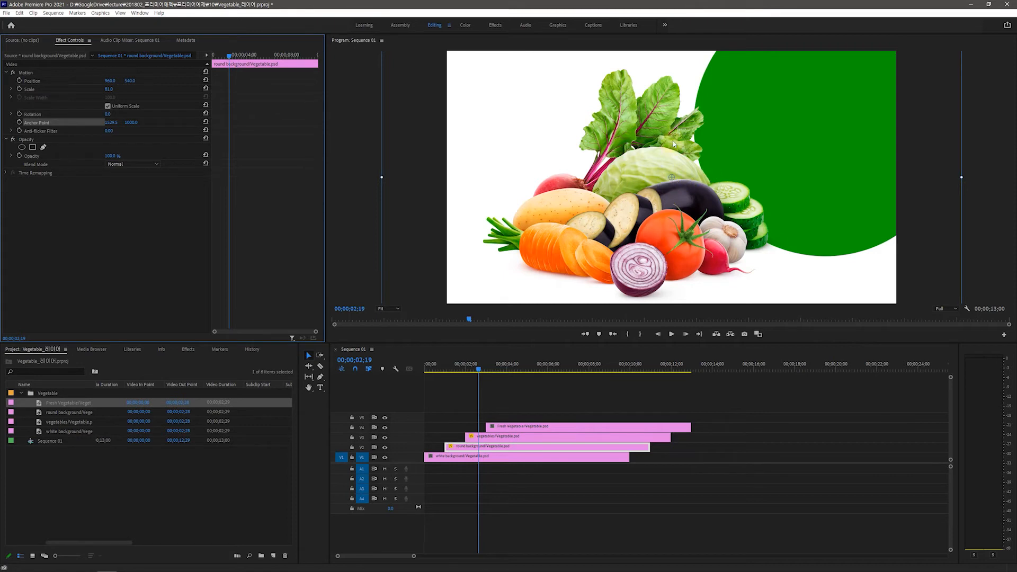
pyautogui.click(266, 200)
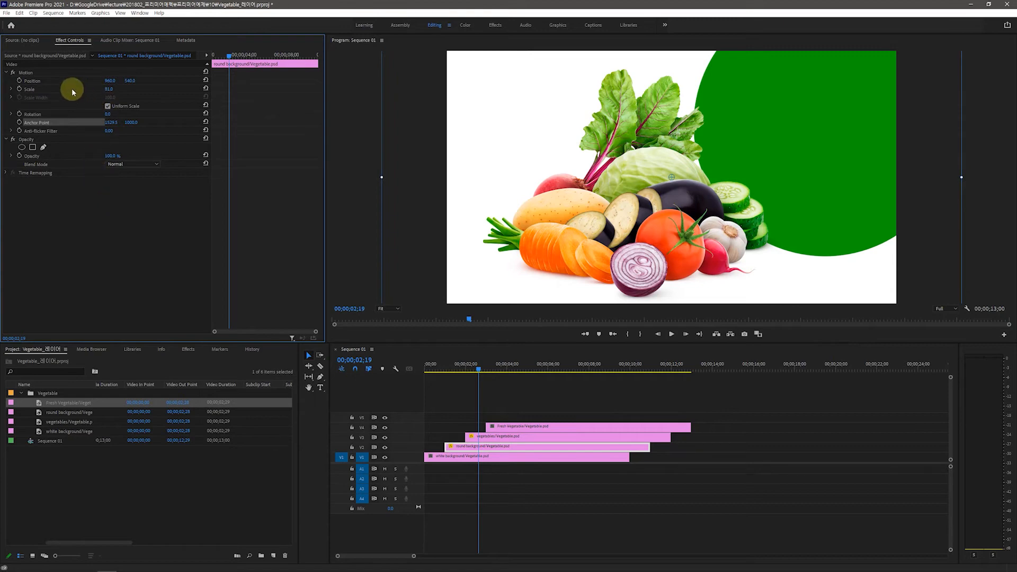
pyautogui.click(88, 82)
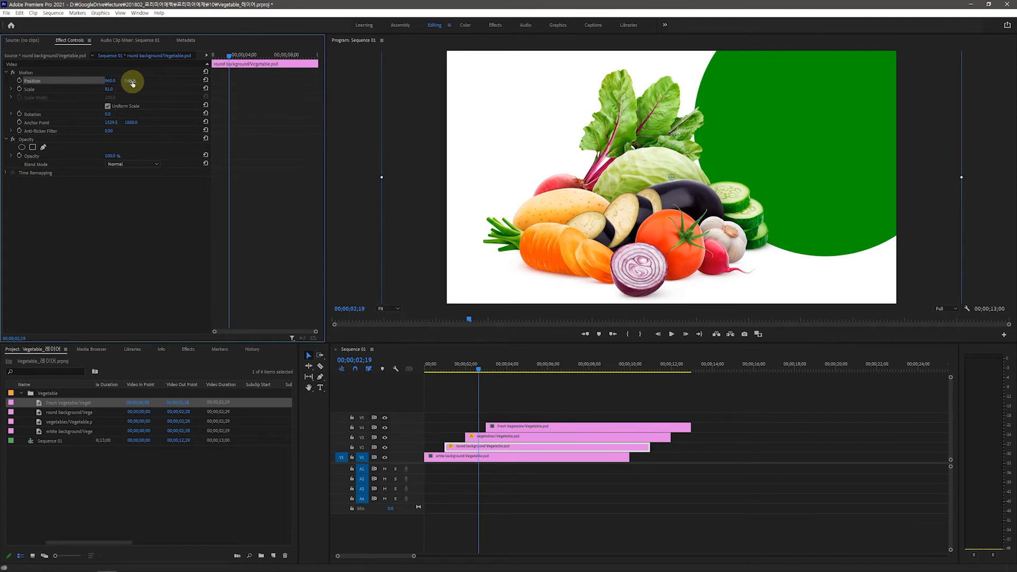
pyautogui.moveTo(130, 81)
pyautogui.mouseDown()
pyautogui.moveTo(55, 80)
pyautogui.moveTo(113, 80)
pyautogui.mouseUp()
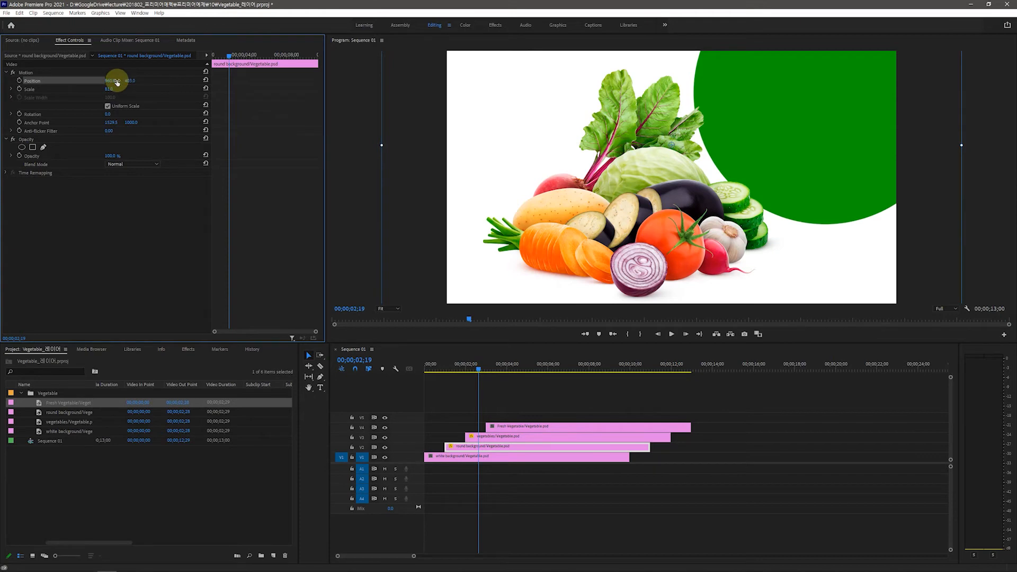
pyautogui.moveTo(774, 162); pyautogui.dragTo(782, 162)
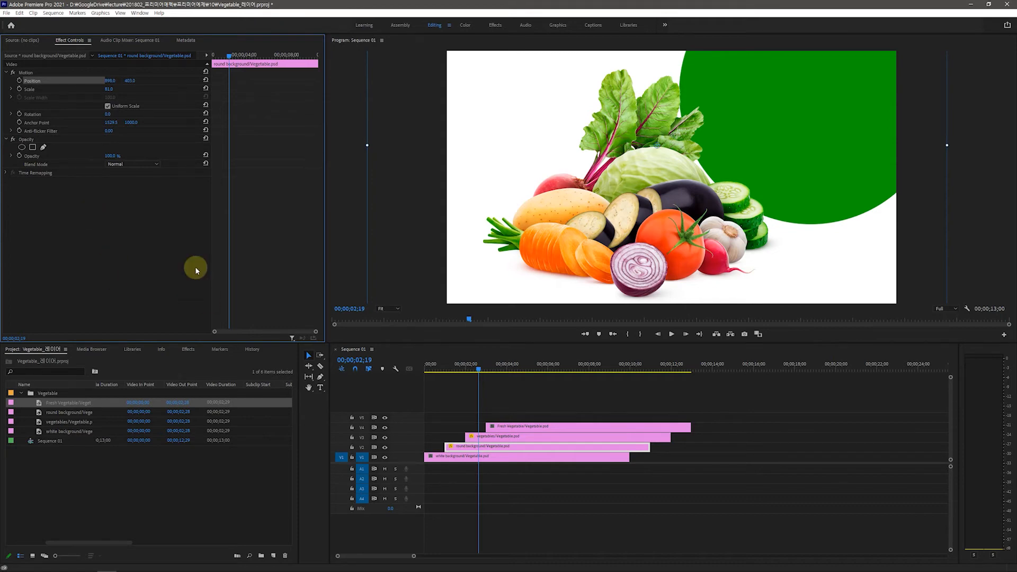
# Scale the Fresh Vegetable title on V4 down to 84 and reposition it over the green circle
pyautogui.click(133, 272)
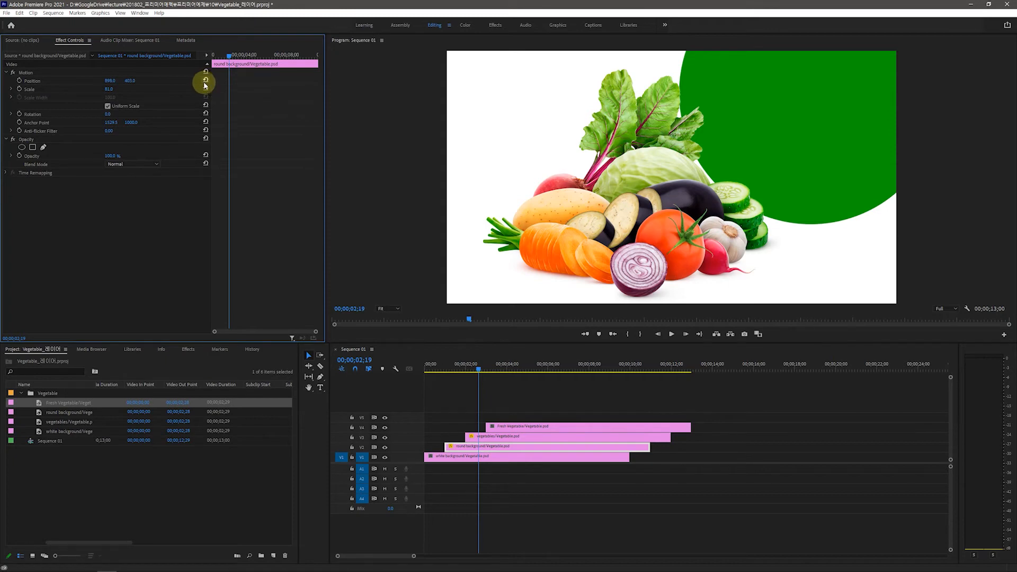
pyautogui.hotkey('ctrl', 's')
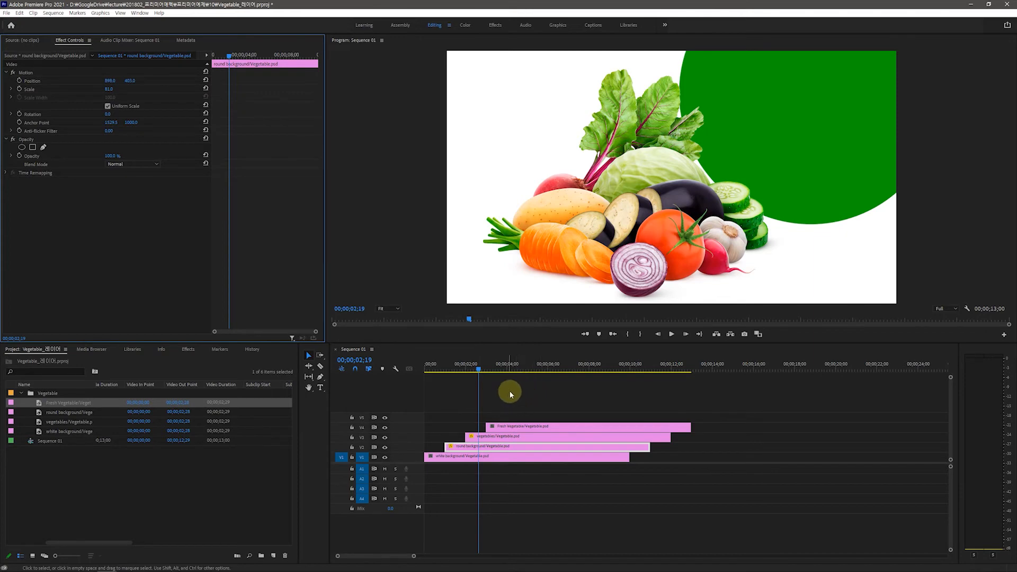
pyautogui.moveTo(478, 372); pyautogui.dragTo(495, 375)
pyautogui.click(572, 428)
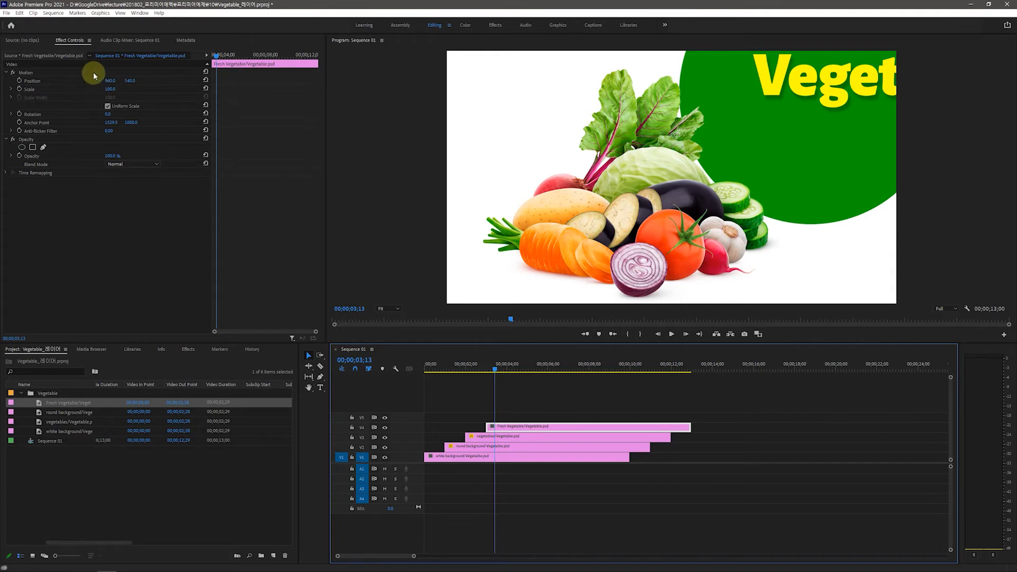
pyautogui.moveTo(109, 81); pyautogui.dragTo(0, 81)
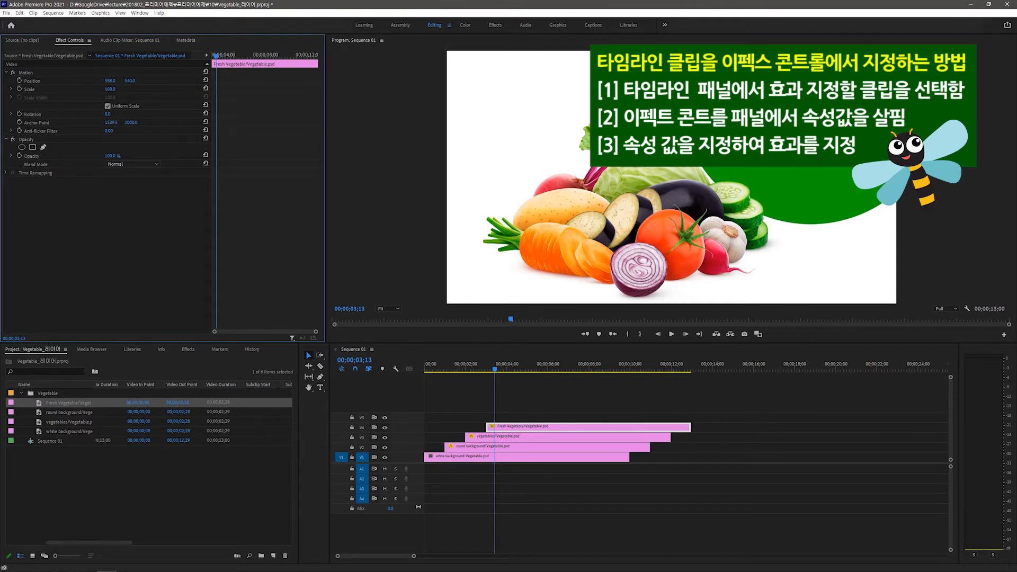
pyautogui.moveTo(129, 81); pyautogui.dragTo(165, 80)
pyautogui.moveTo(111, 90); pyautogui.dragTo(152, 121)
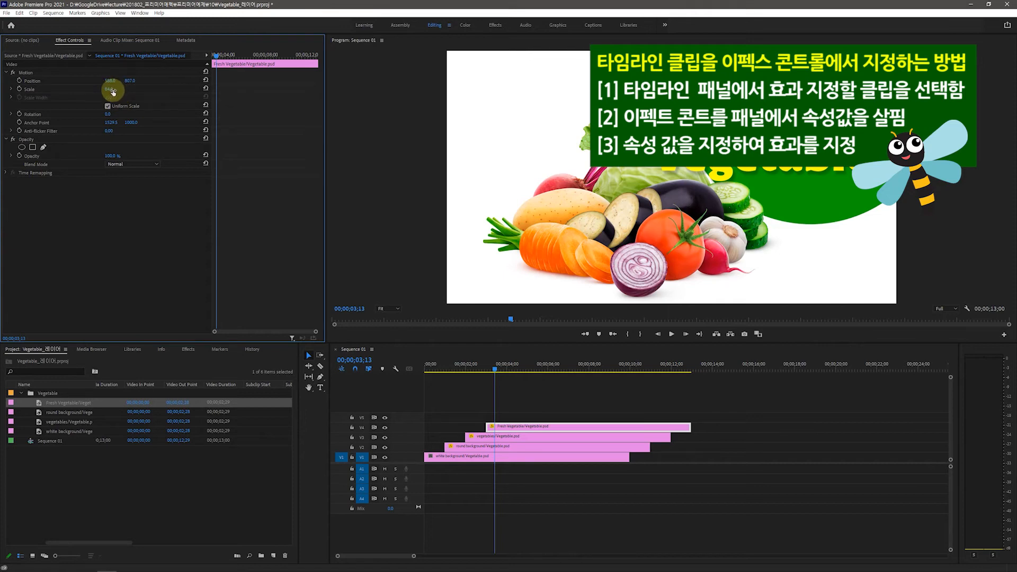
pyautogui.moveTo(111, 80); pyautogui.dragTo(146, 80)
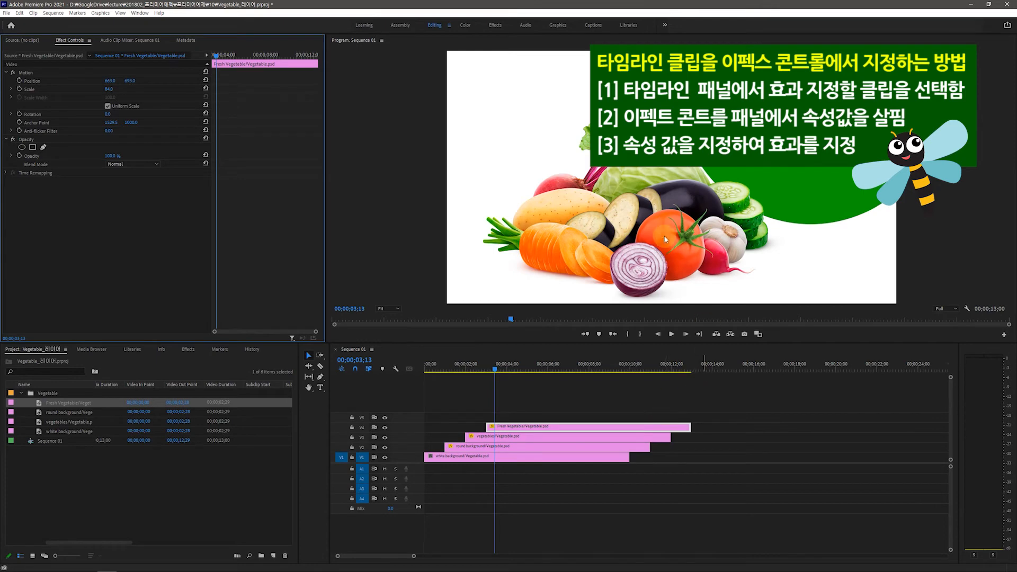
# Shift the round background left to a horizontal position of 879 and move the vegetables slightly down to about 551 vertically
pyautogui.click(507, 449)
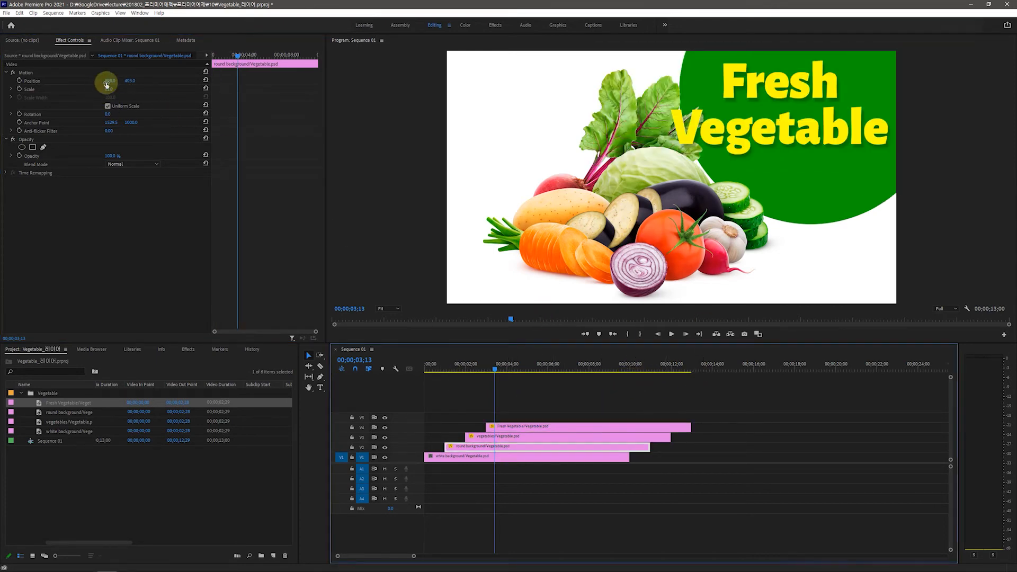
pyautogui.moveTo(109, 81); pyautogui.dragTo(100, 81)
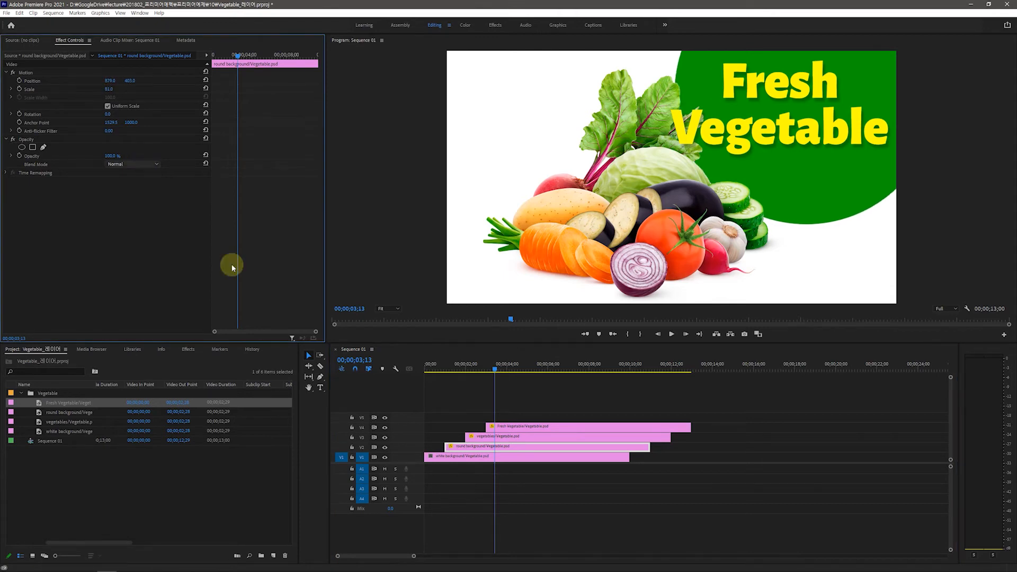
pyautogui.click(504, 436)
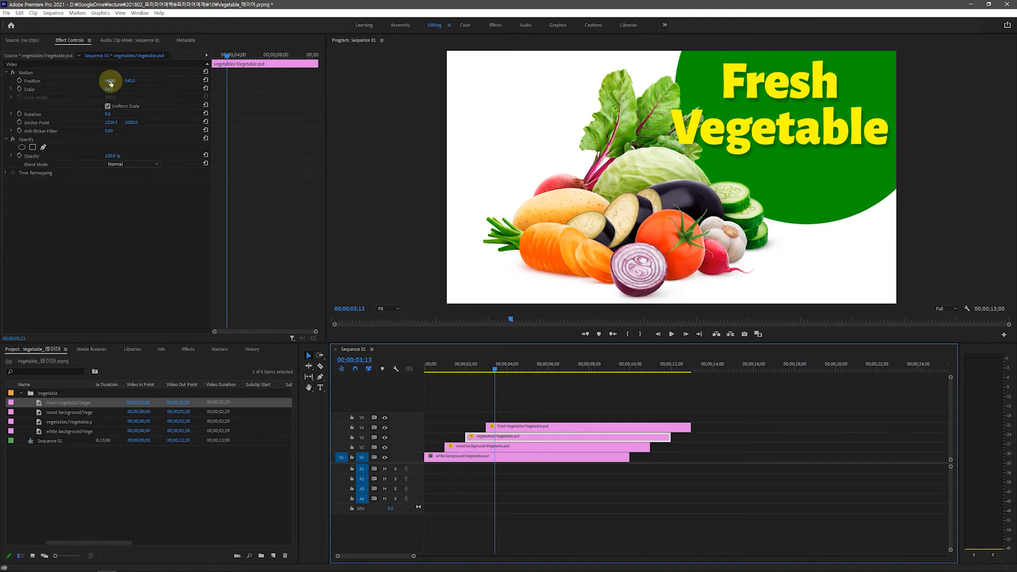
pyautogui.moveTo(130, 80); pyautogui.dragTo(109, 89)
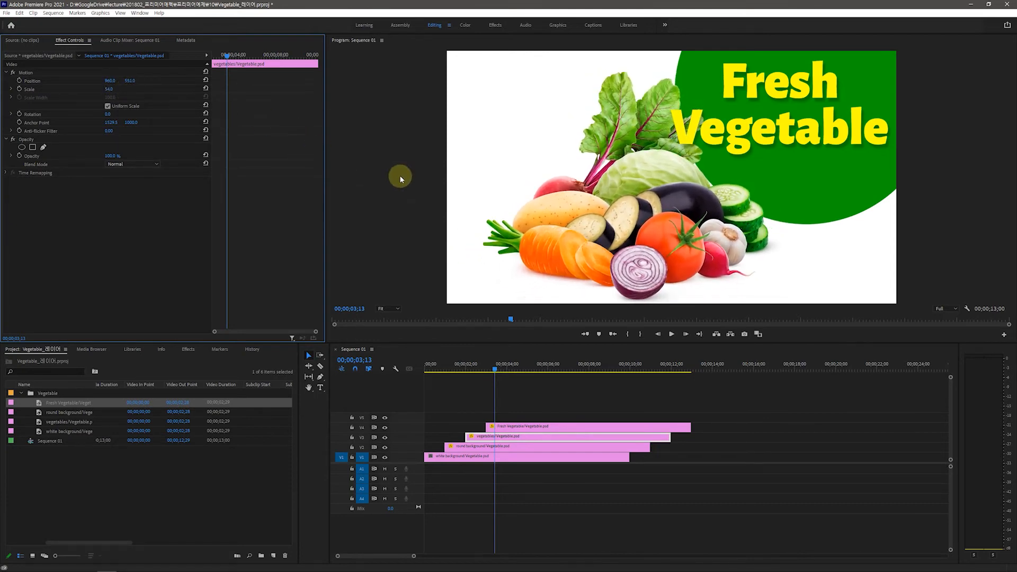
# Set the Fresh Vegetable title's scale to 80 and shift it right to a horizontal position of about 727
pyautogui.click(546, 427)
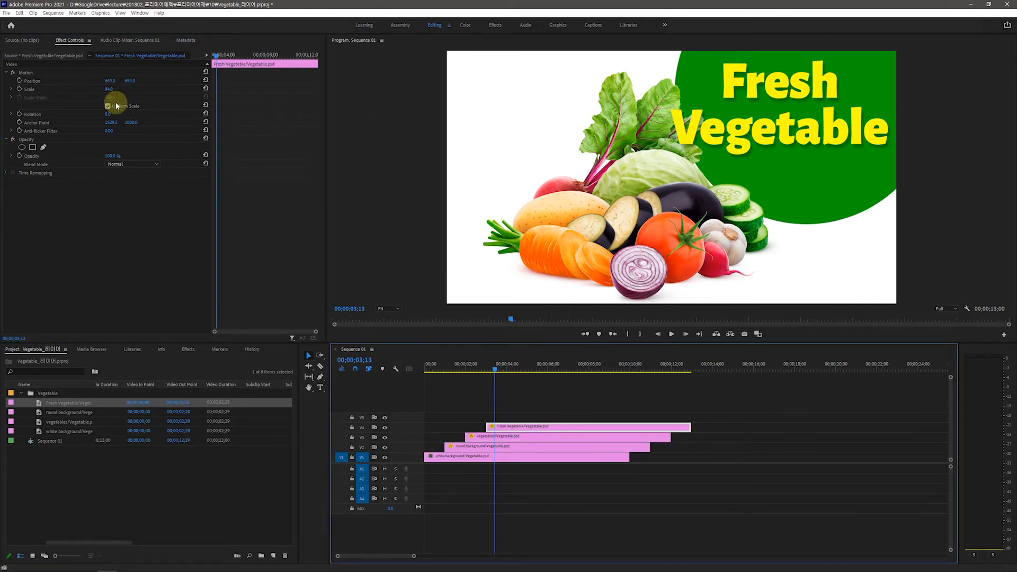
pyautogui.click(108, 89)
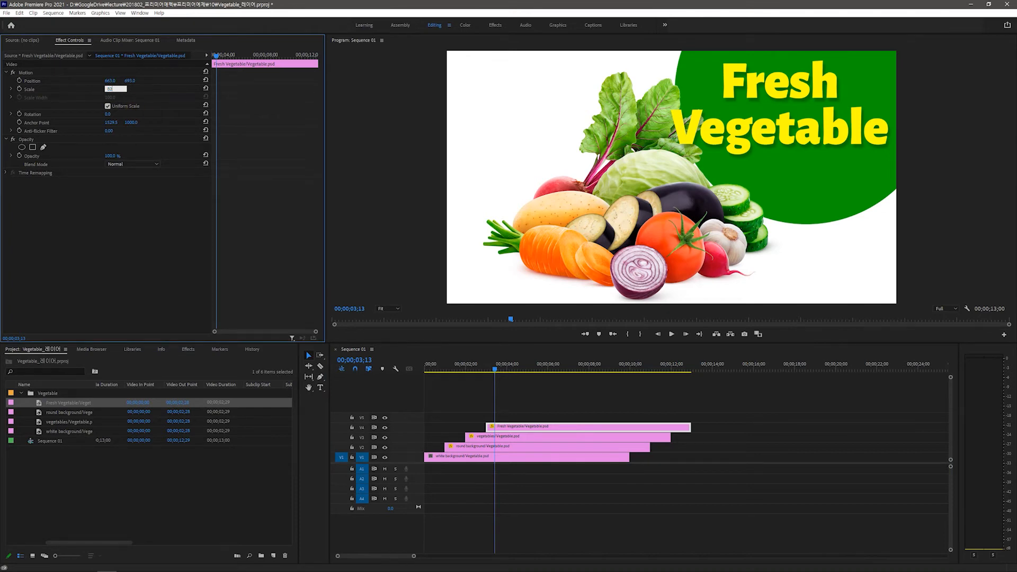
pyautogui.press('Return')
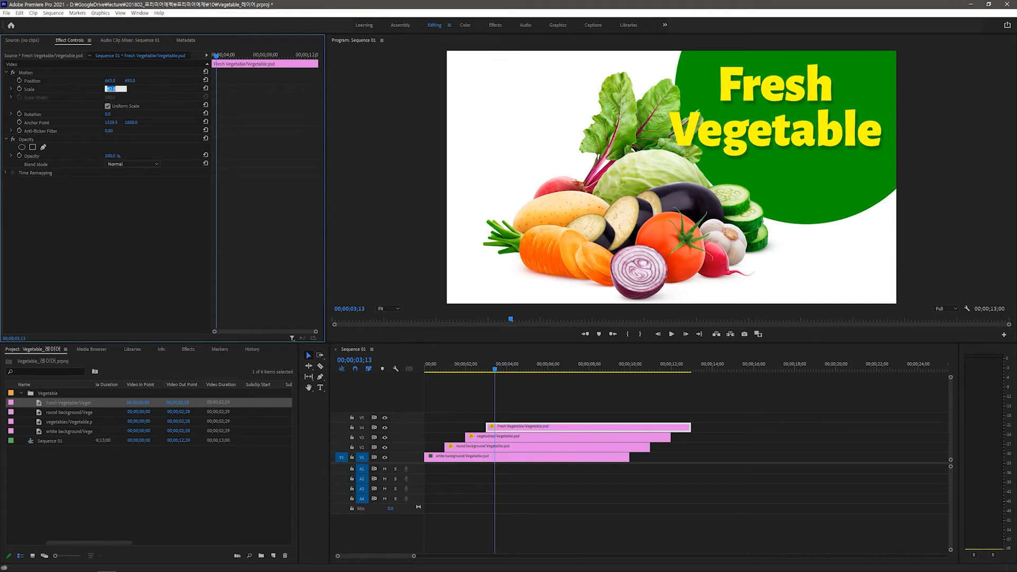
pyautogui.write('80')
pyautogui.press('Return')
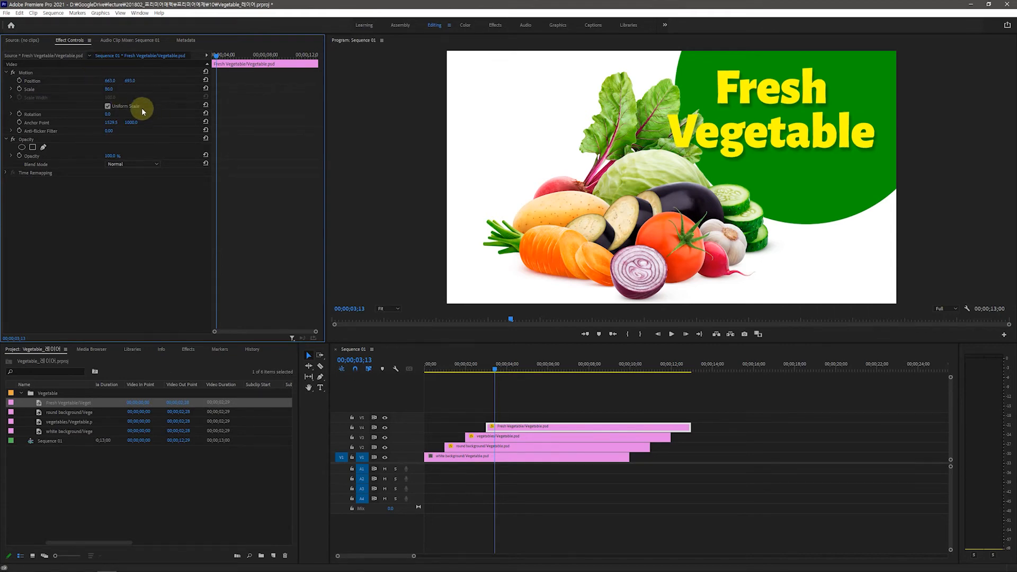
pyautogui.moveTo(109, 82)
pyautogui.mouseDown()
pyautogui.moveTo(131, 81)
pyautogui.moveTo(111, 81)
pyautogui.mouseUp()
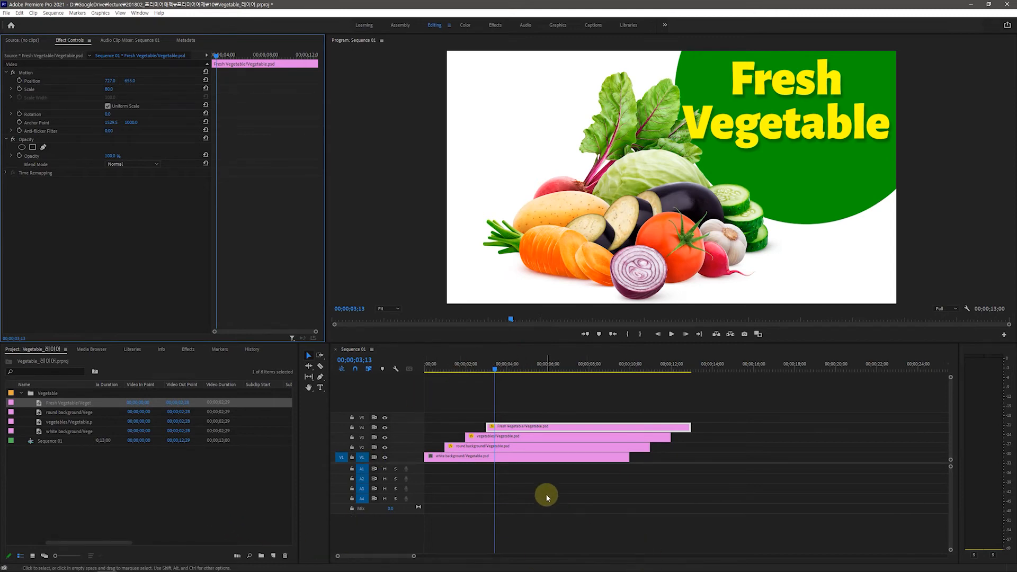
pyautogui.click(520, 457)
pyautogui.click(517, 447)
pyautogui.click(518, 437)
pyautogui.click(522, 427)
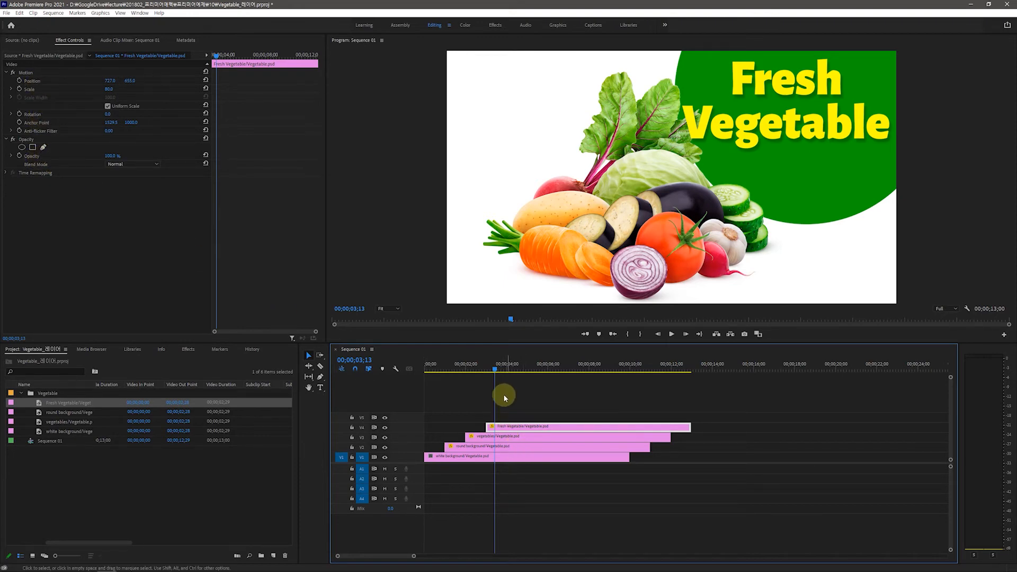
# Turn on opacity keyframing for the white background clip on V1 at 00;00;00;00 and set its opacity to 0%
pyautogui.moveTo(495, 373); pyautogui.dragTo(432, 373)
pyautogui.click(483, 459)
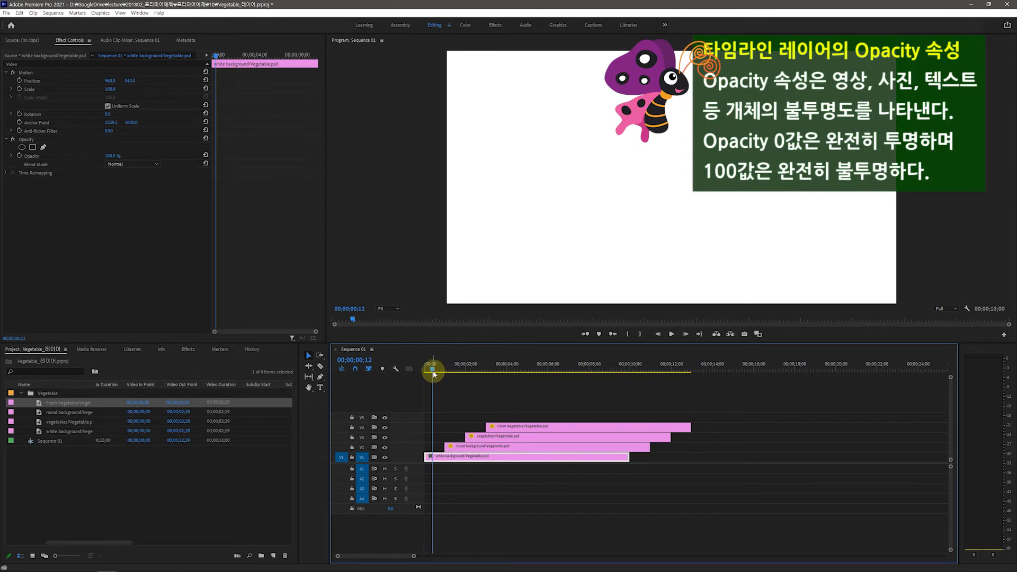
pyautogui.moveTo(434, 373); pyautogui.dragTo(424, 374)
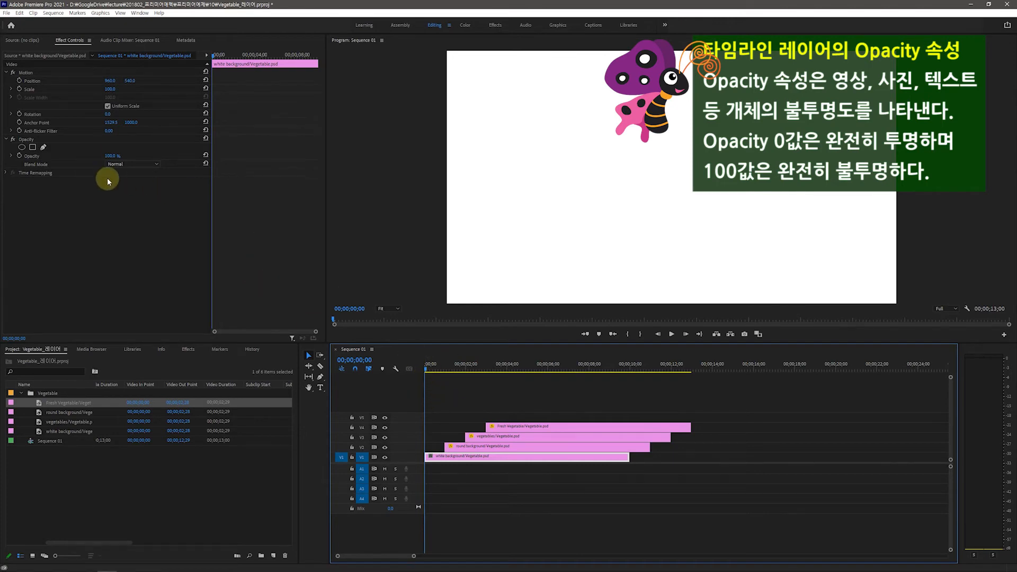
pyautogui.click(20, 157)
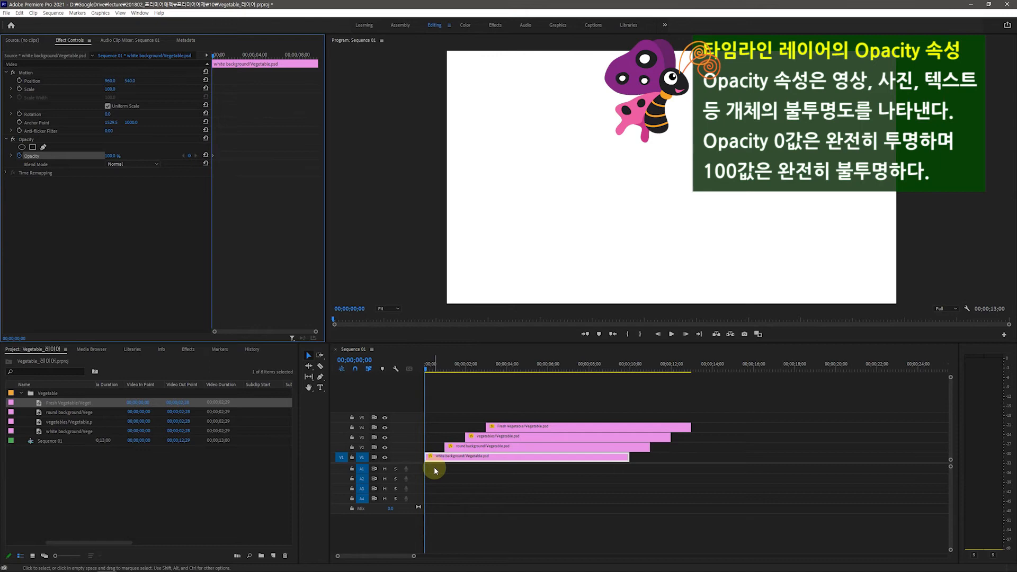
pyautogui.click(123, 156)
pyautogui.write('0')
pyautogui.press('Return')
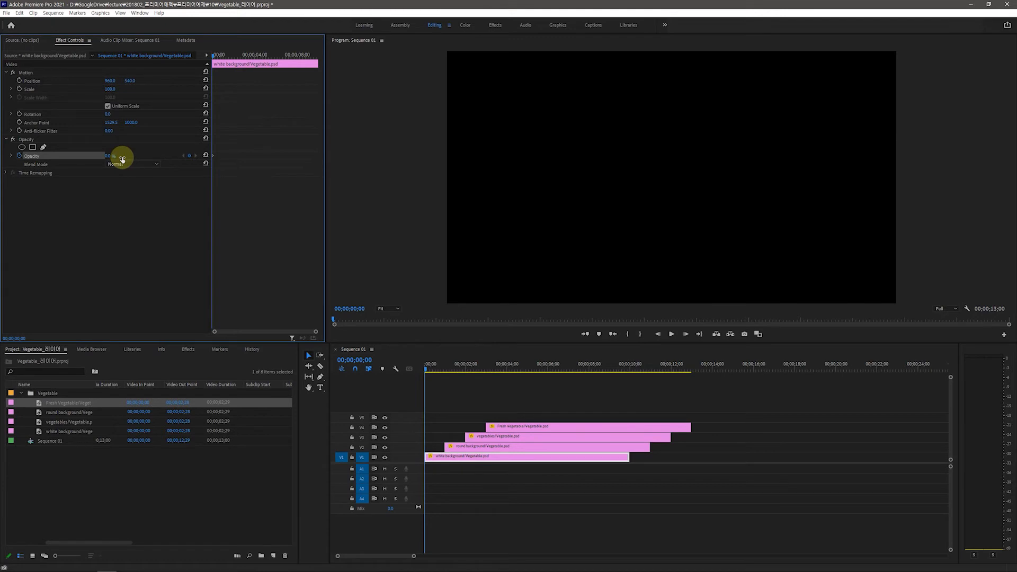
# Keyframe the white background's opacity at 100% at 00;00;01;00, and scrub across the first second to check the fade-in
pyautogui.click(363, 364)
pyautogui.write('100')
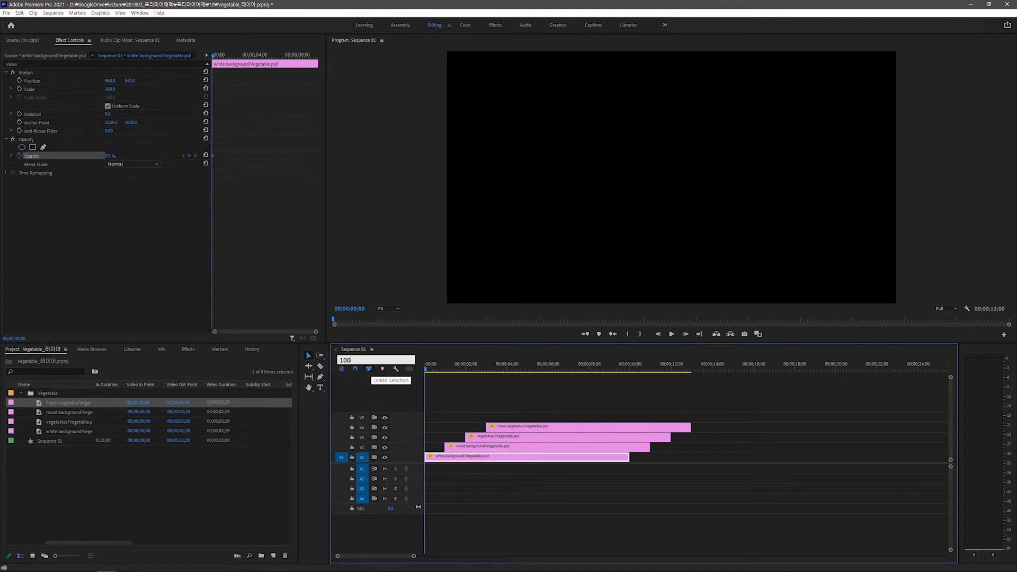
pyautogui.press('Return')
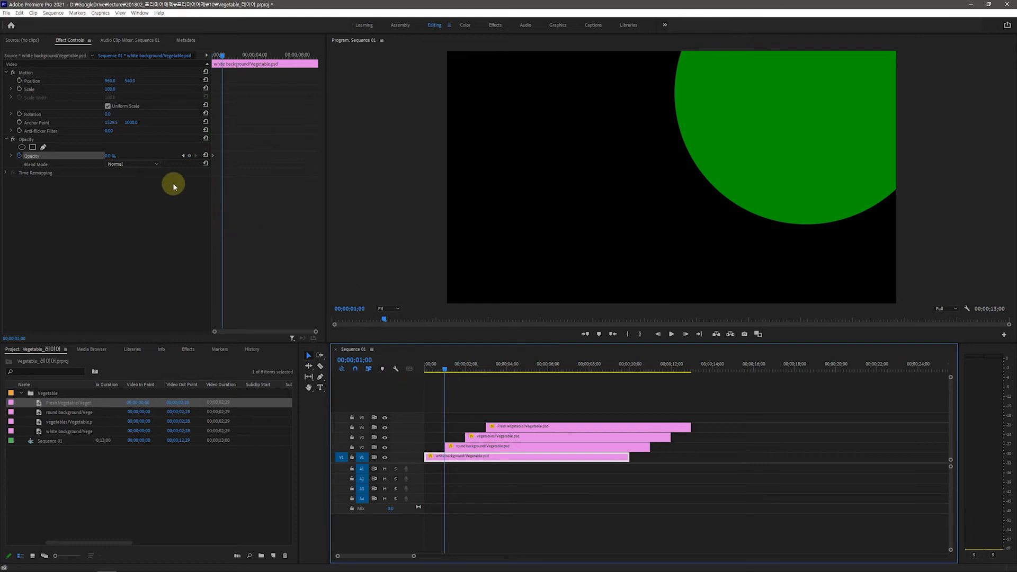
pyautogui.click(109, 158)
pyautogui.write('100')
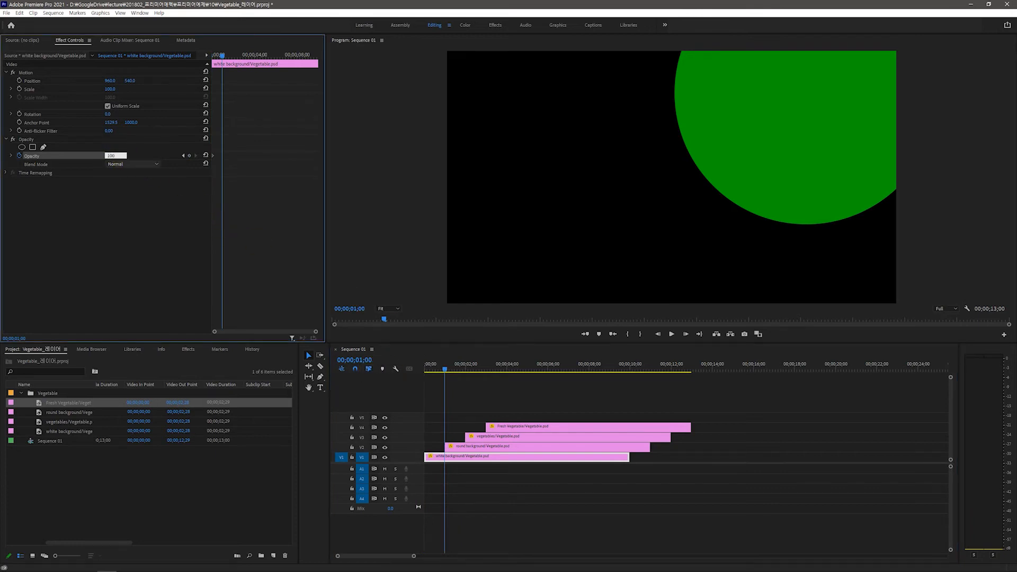
pyautogui.click(125, 160)
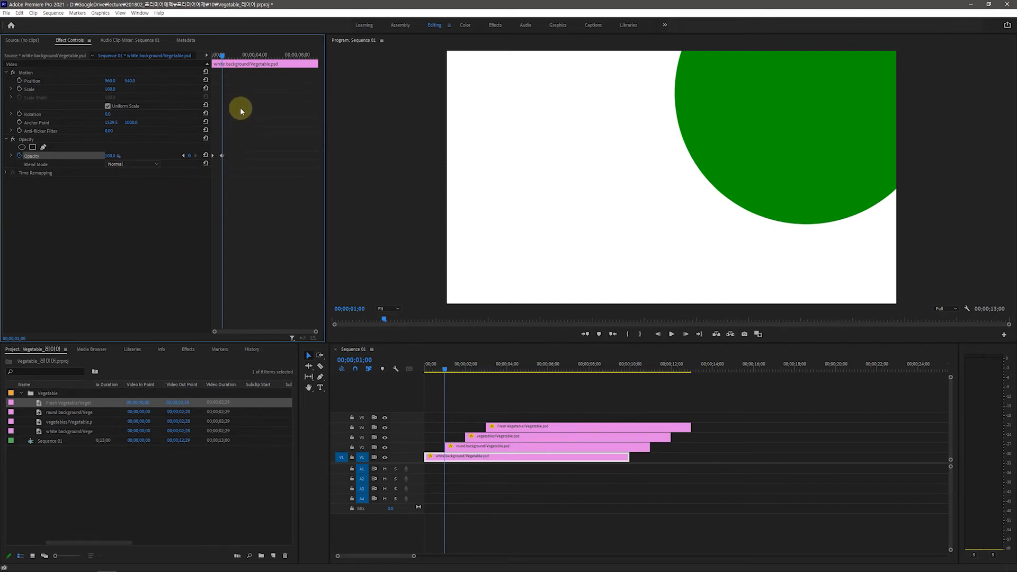
pyautogui.click(446, 371)
pyautogui.moveTo(447, 372); pyautogui.dragTo(419, 374)
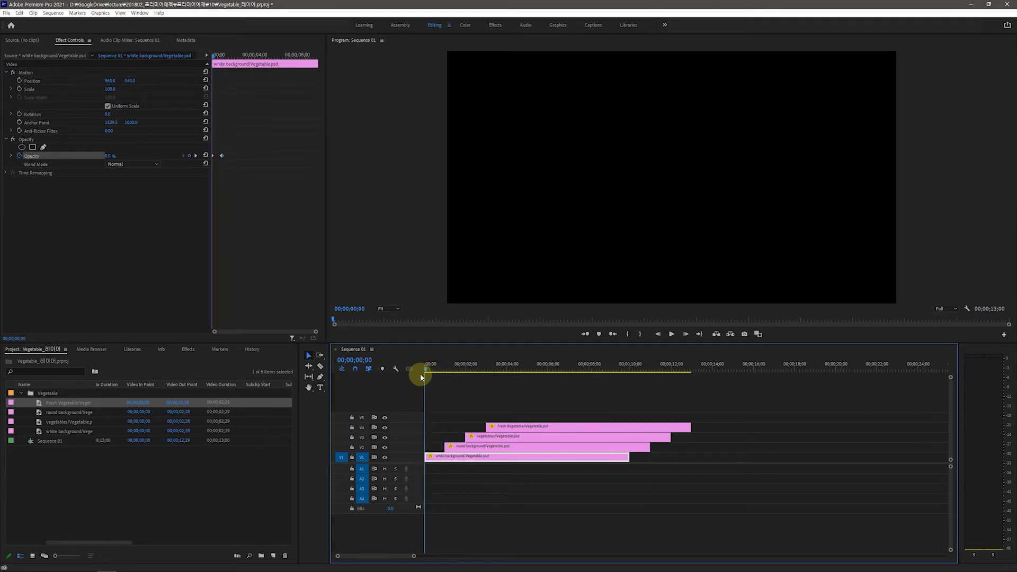
pyautogui.moveTo(422, 377); pyautogui.dragTo(444, 378)
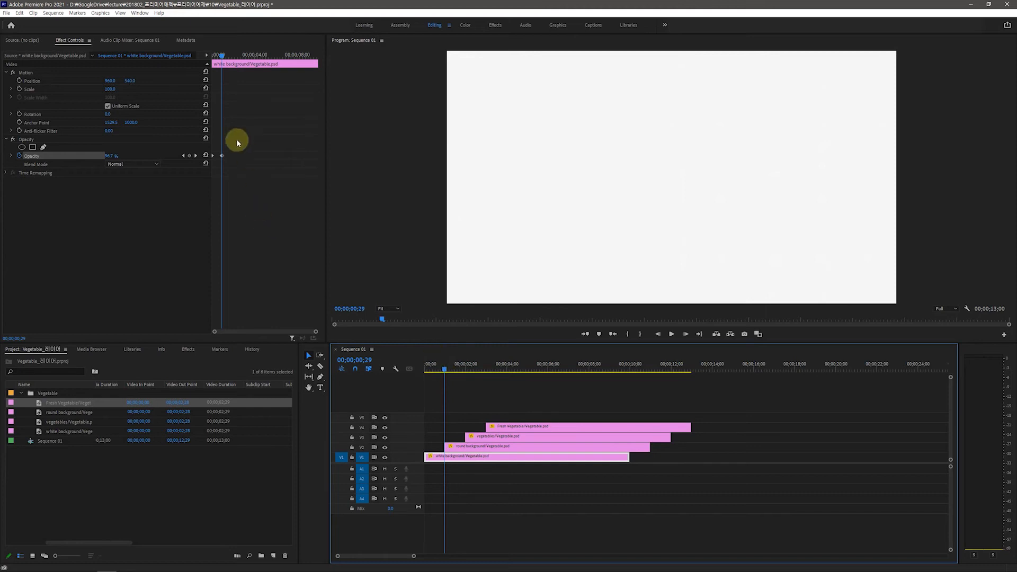
# Add a 100% opacity keyframe to the white background at 00;00;09;00 and a 0% keyframe at 00;00;09;29 for a fade-out
pyautogui.moveTo(295, 71)
pyautogui.mouseDown()
pyautogui.moveTo(325, 72)
pyautogui.moveTo(309, 73)
pyautogui.mouseUp()
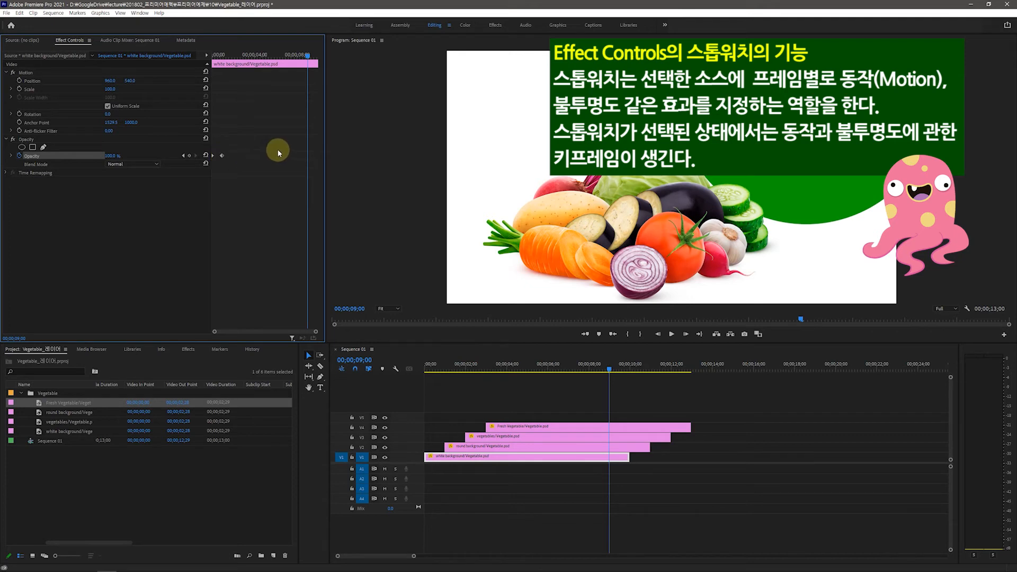
pyautogui.click(190, 156)
pyautogui.moveTo(309, 57); pyautogui.dragTo(317, 62)
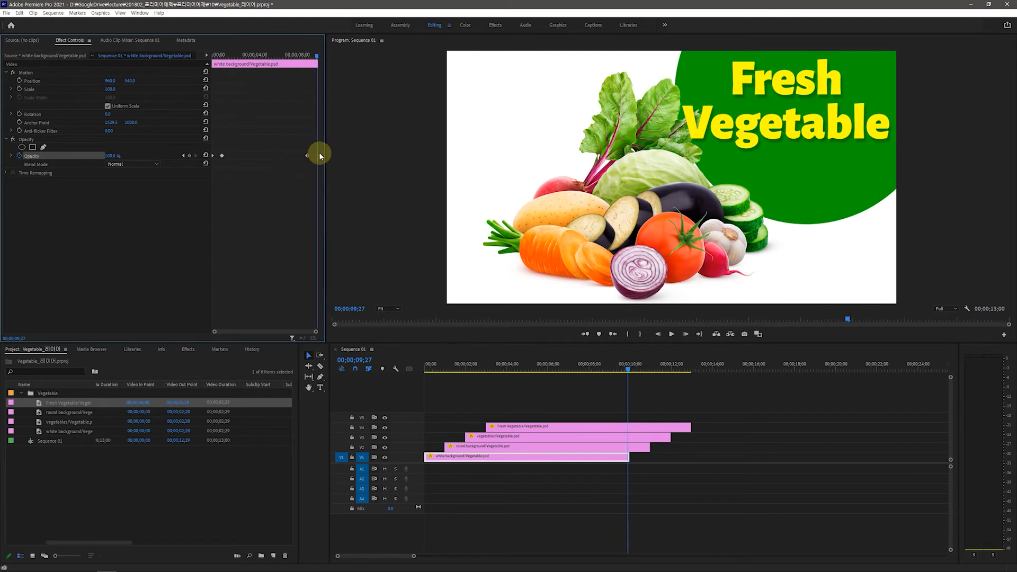
pyautogui.press('Right')
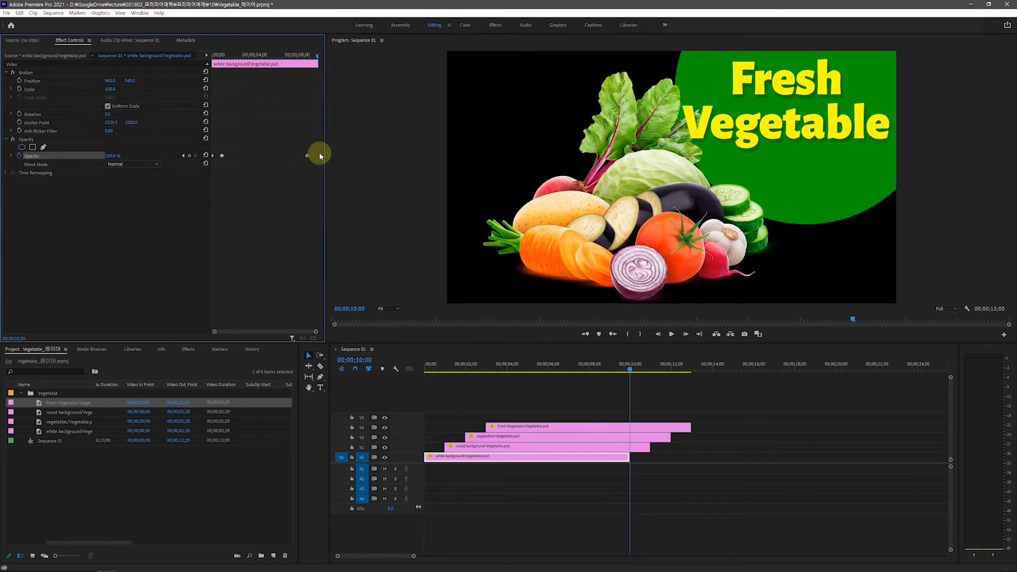
pyautogui.press('Left')
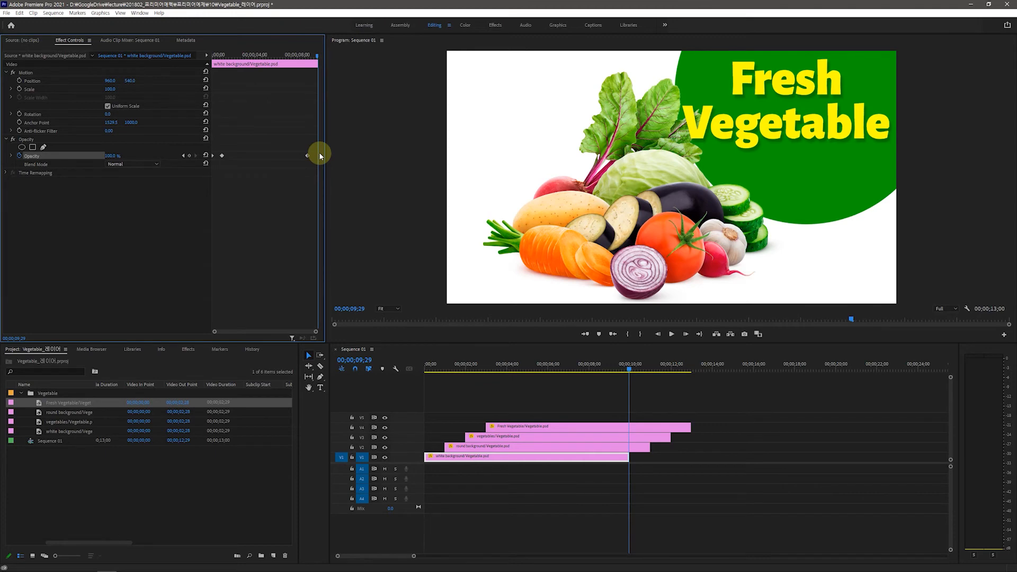
pyautogui.click(115, 156)
pyautogui.write('0')
pyautogui.press('Return')
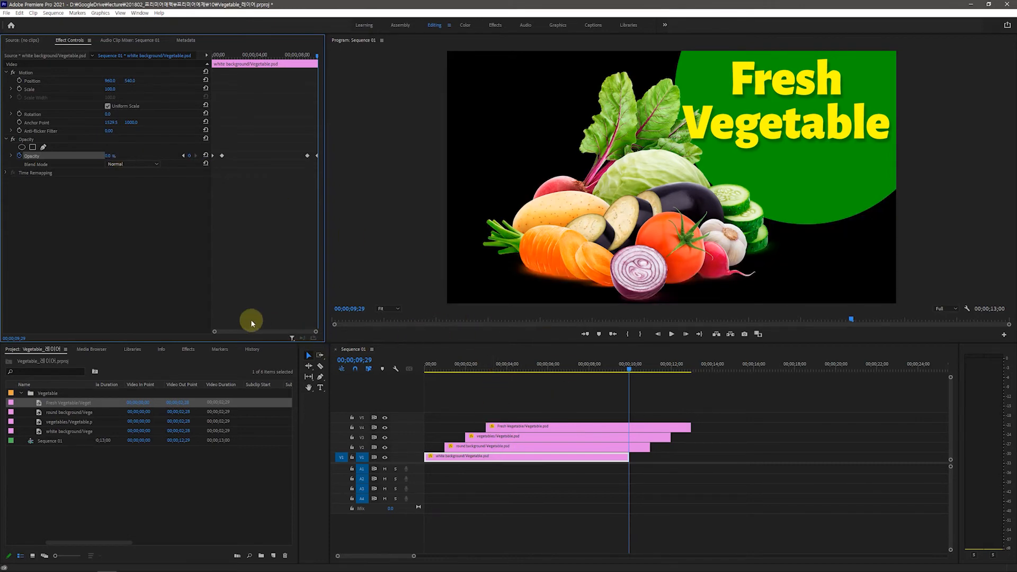
# Turn on opacity keyframing for the round background clip on V2 at 00;00;01;00 and set its opacity to 0%
pyautogui.moveTo(629, 367); pyautogui.dragTo(425, 396)
pyautogui.click(493, 447)
pyautogui.moveTo(424, 365); pyautogui.dragTo(456, 367)
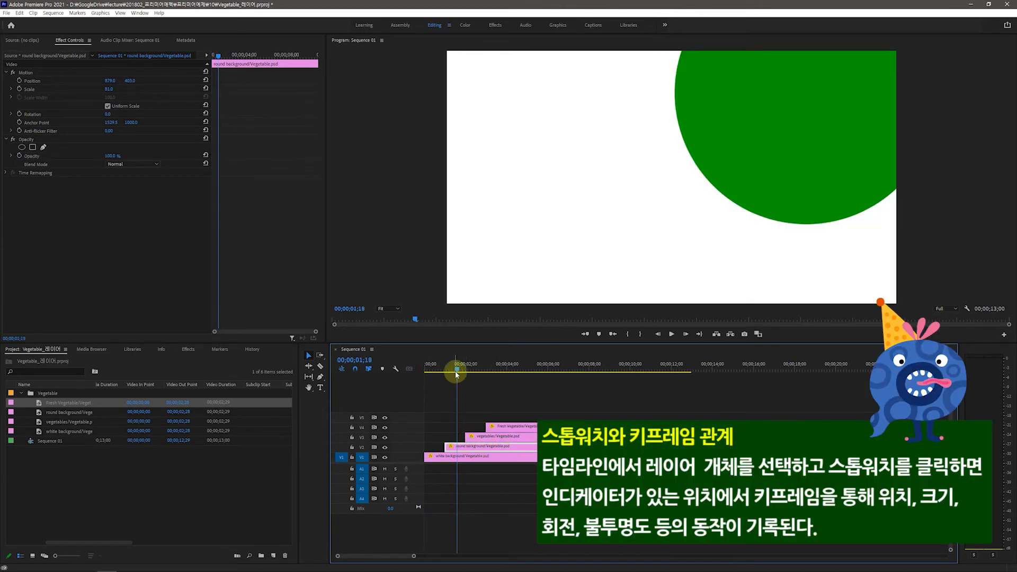
pyautogui.moveTo(459, 373); pyautogui.dragTo(456, 373)
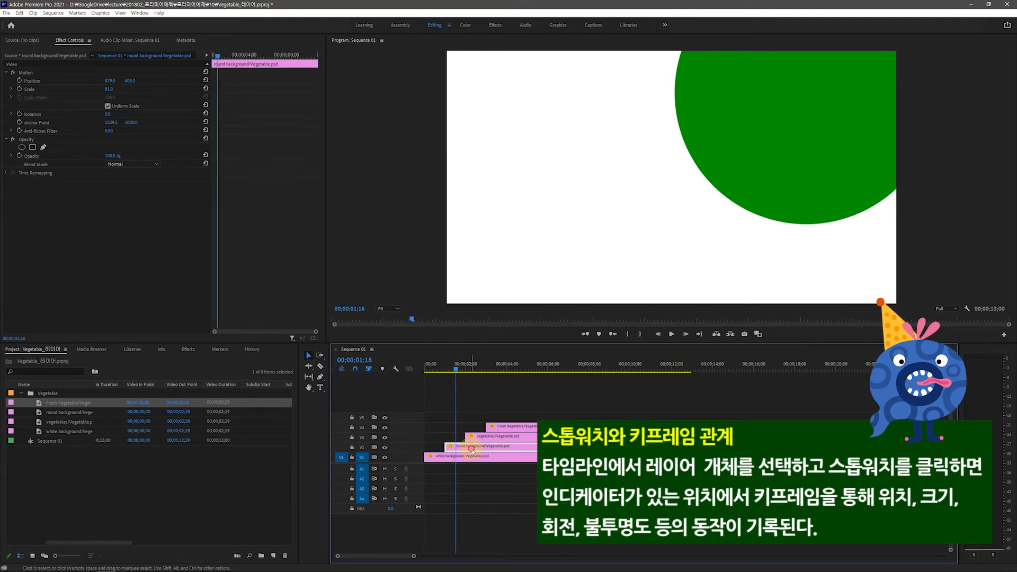
pyautogui.click(355, 360)
pyautogui.write('100')
pyautogui.press('Return')
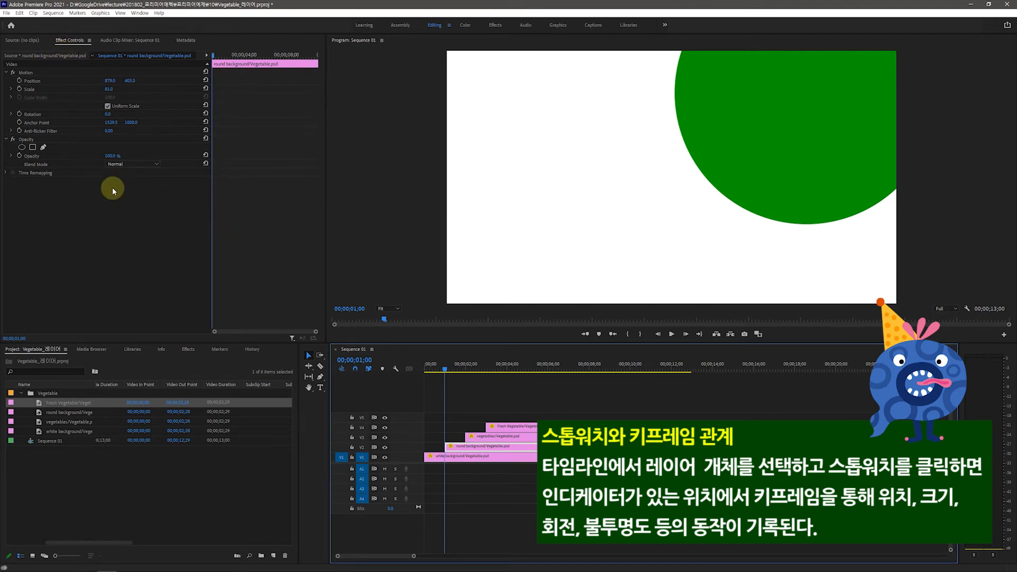
pyautogui.click(19, 157)
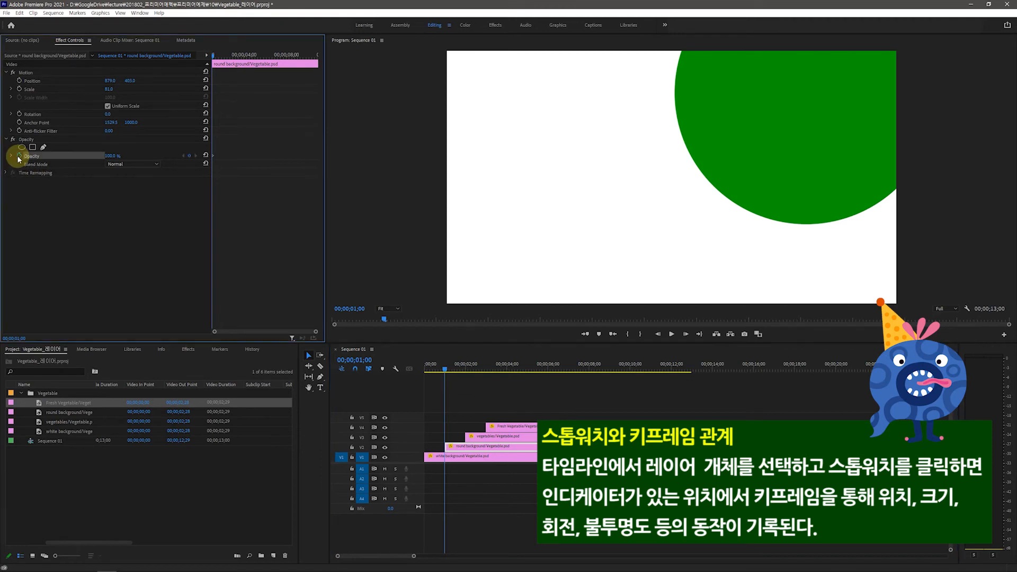
pyautogui.click(110, 157)
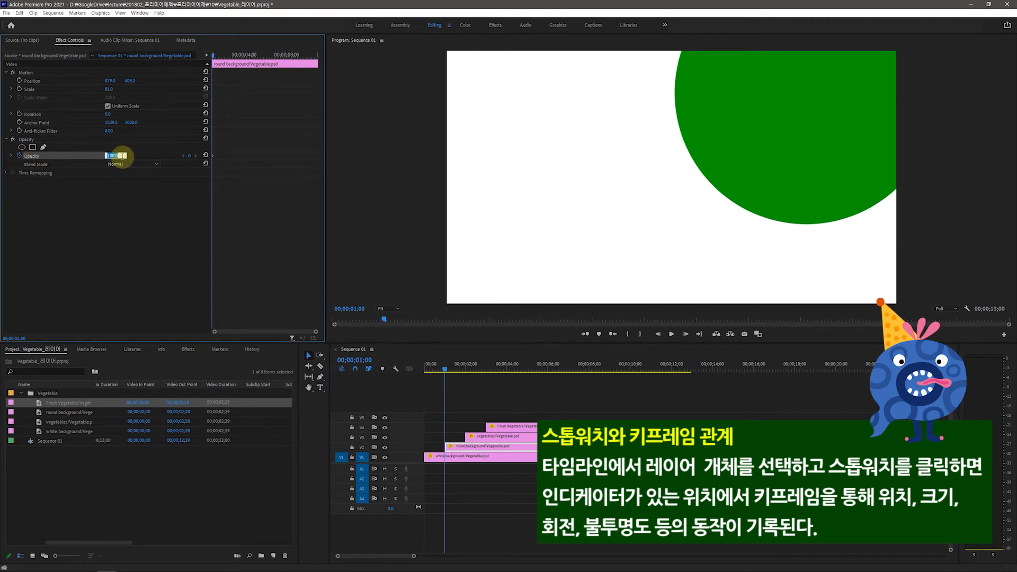
pyautogui.write('0')
pyautogui.press('Return')
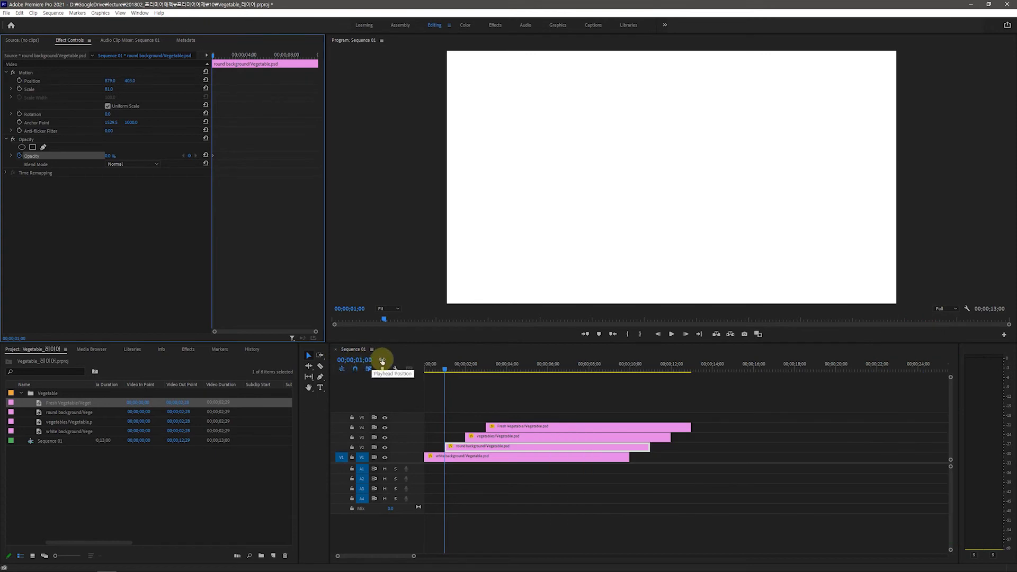
# Keyframe the round background's opacity at 100% at 00;00;02;00, and scrub the playhead to check the fade-in
pyautogui.click(362, 361)
pyautogui.click(362, 360)
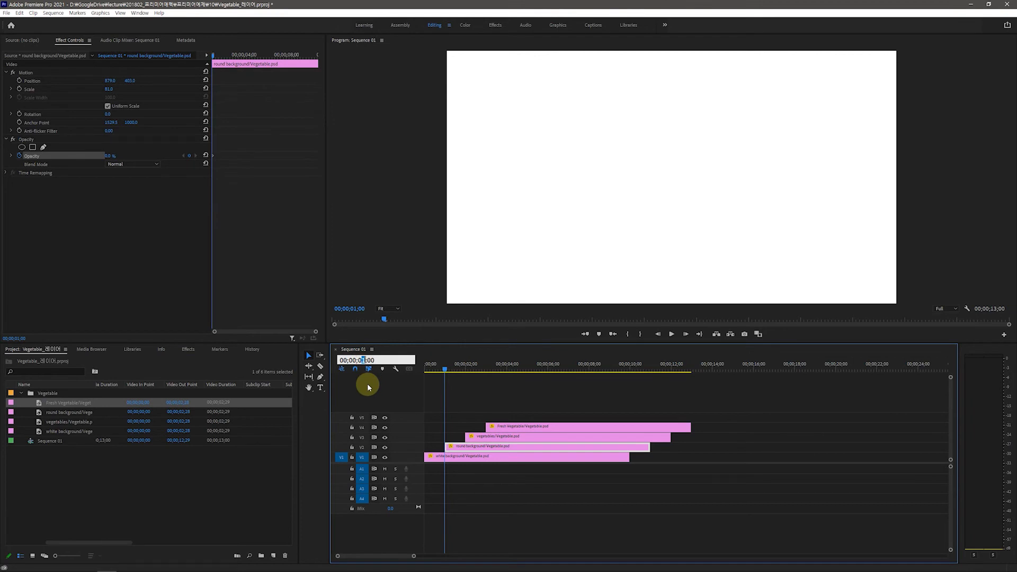
pyautogui.write('2')
pyautogui.press('Return')
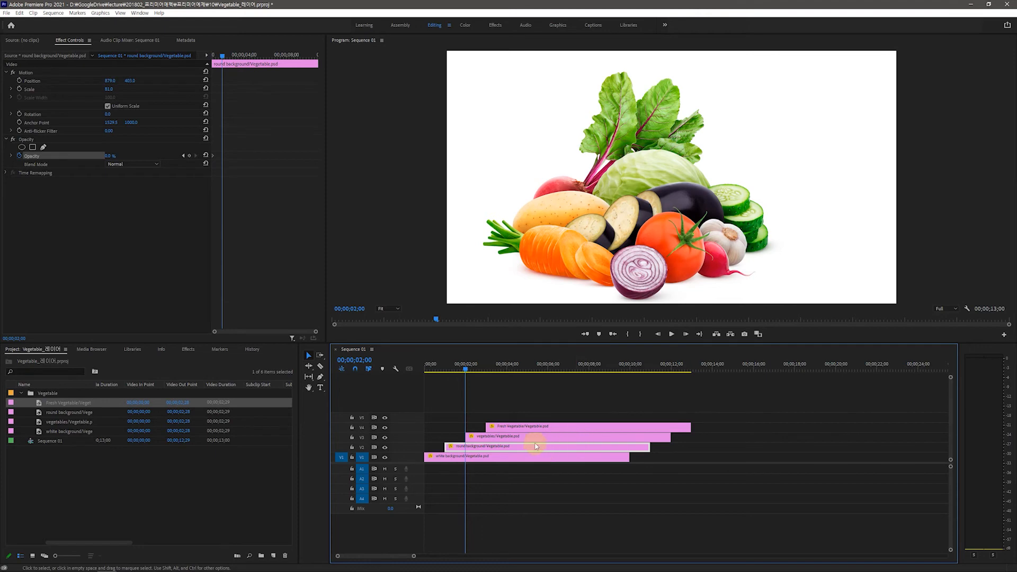
pyautogui.click(113, 156)
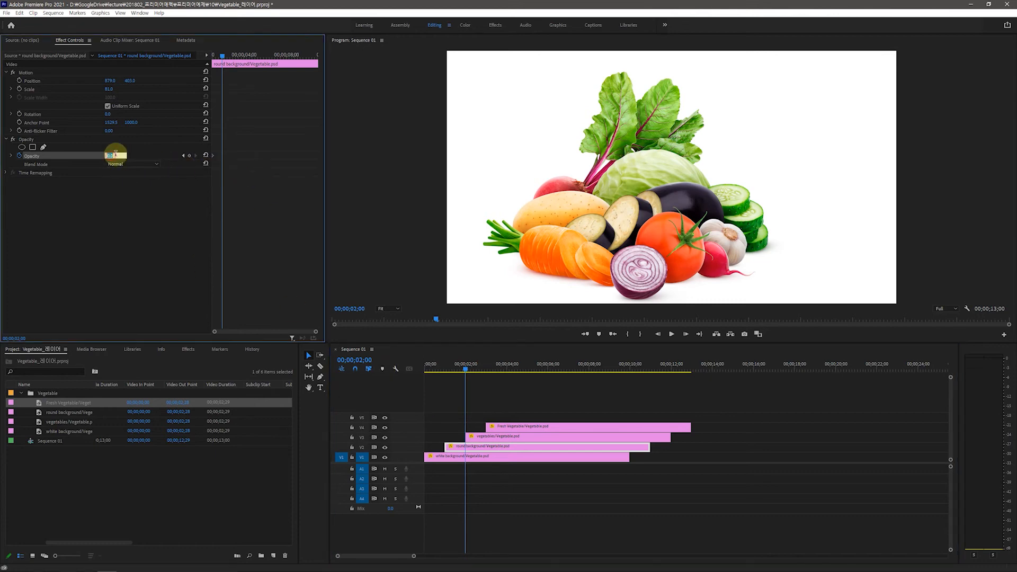
pyautogui.write('100')
pyautogui.press('Return')
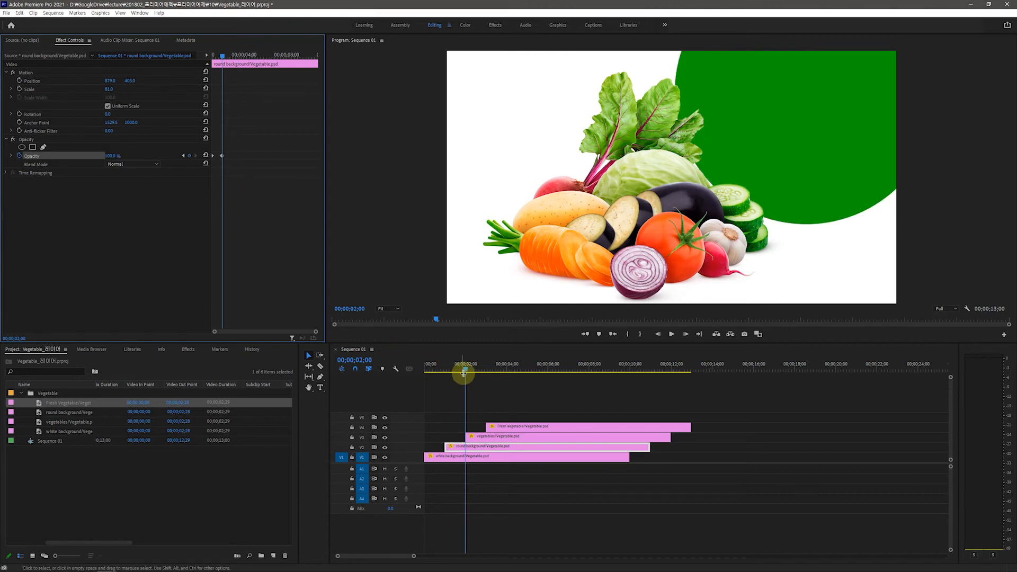
pyautogui.moveTo(464, 369)
pyautogui.mouseDown()
pyautogui.moveTo(444, 377)
pyautogui.moveTo(464, 381)
pyautogui.mouseUp()
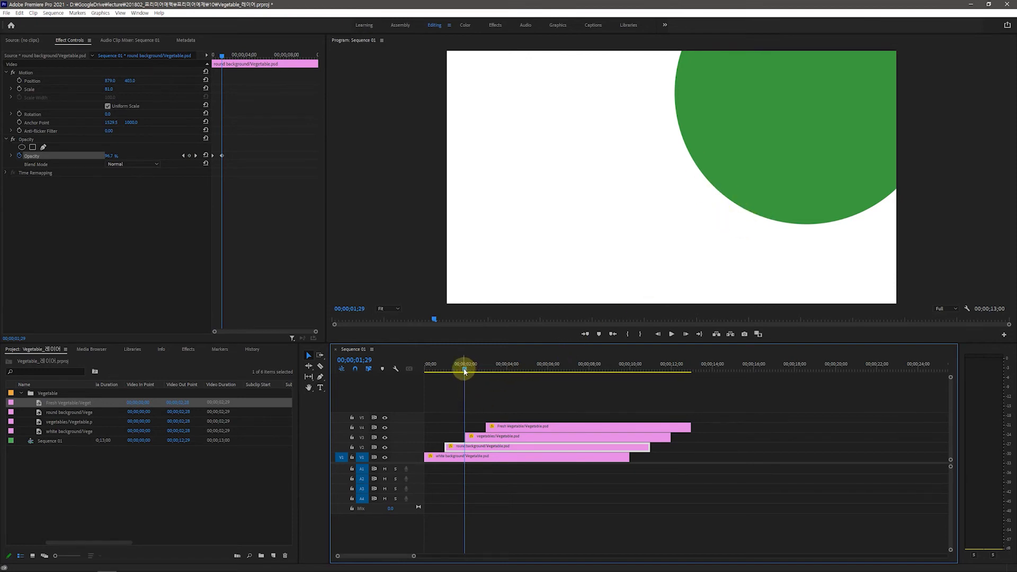
# Add a 100% opacity keyframe to the round background at 00;00;10;00 and a 0% keyframe at 00;00;10;29 for a fade-out
pyautogui.moveTo(465, 371); pyautogui.dragTo(629, 413)
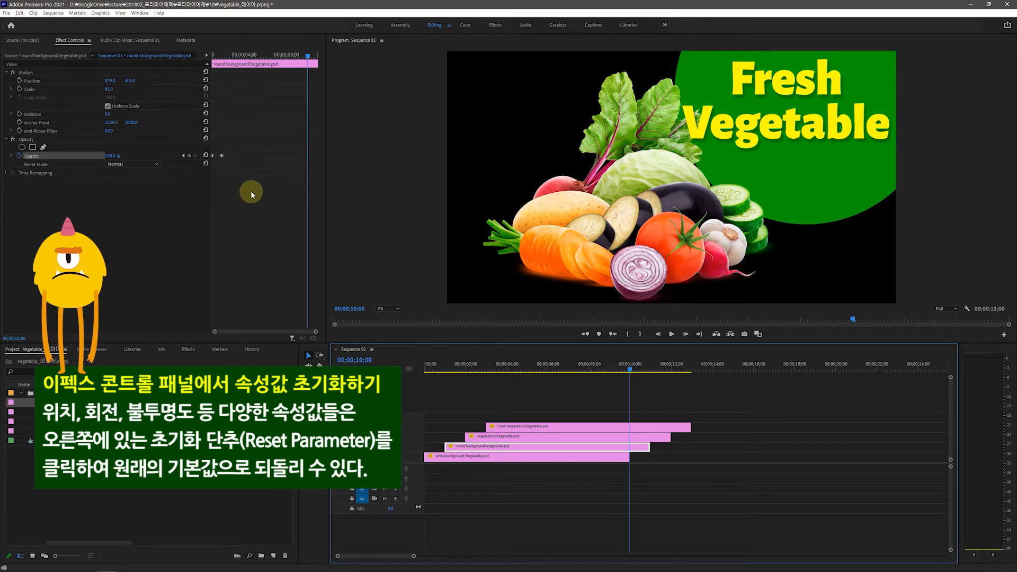
pyautogui.click(190, 157)
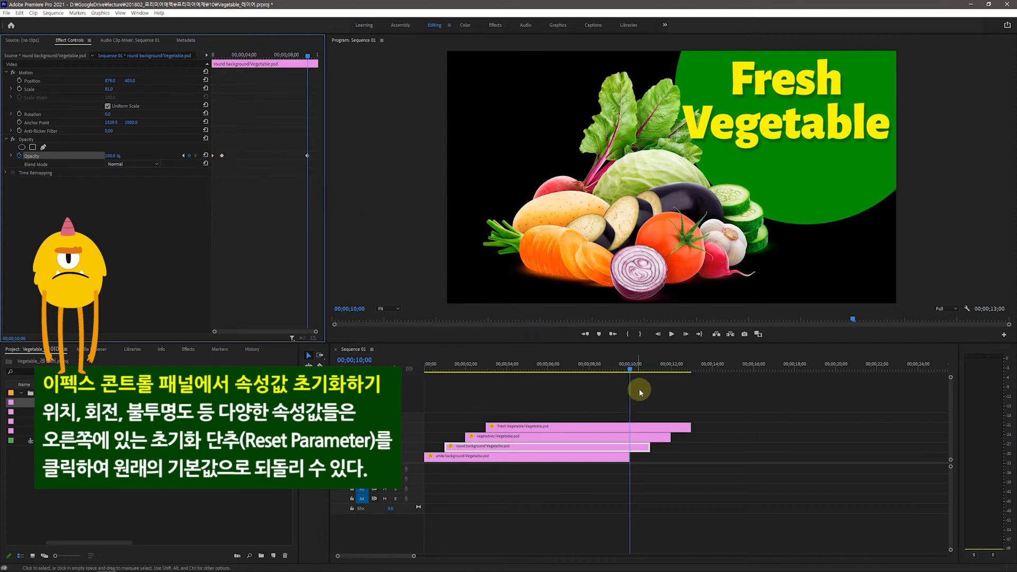
pyautogui.moveTo(639, 369); pyautogui.dragTo(650, 374)
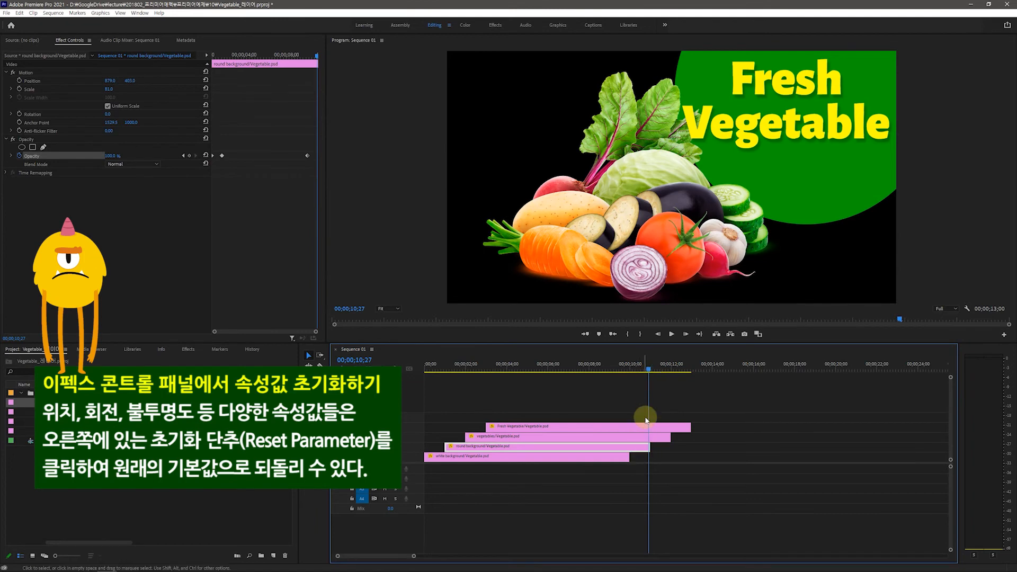
pyautogui.click(244, 197)
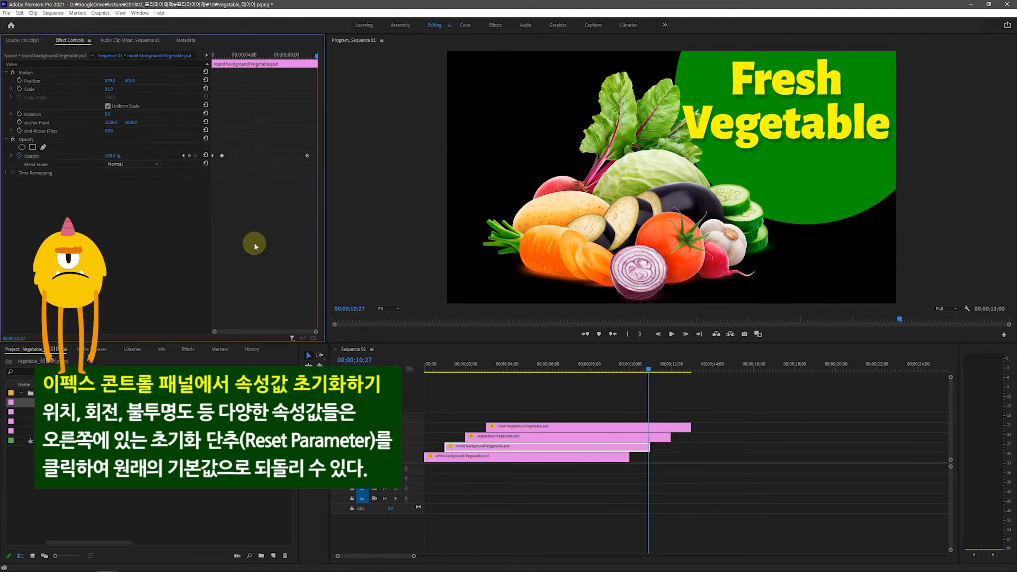
pyautogui.press('Right')
pyautogui.press('Right')
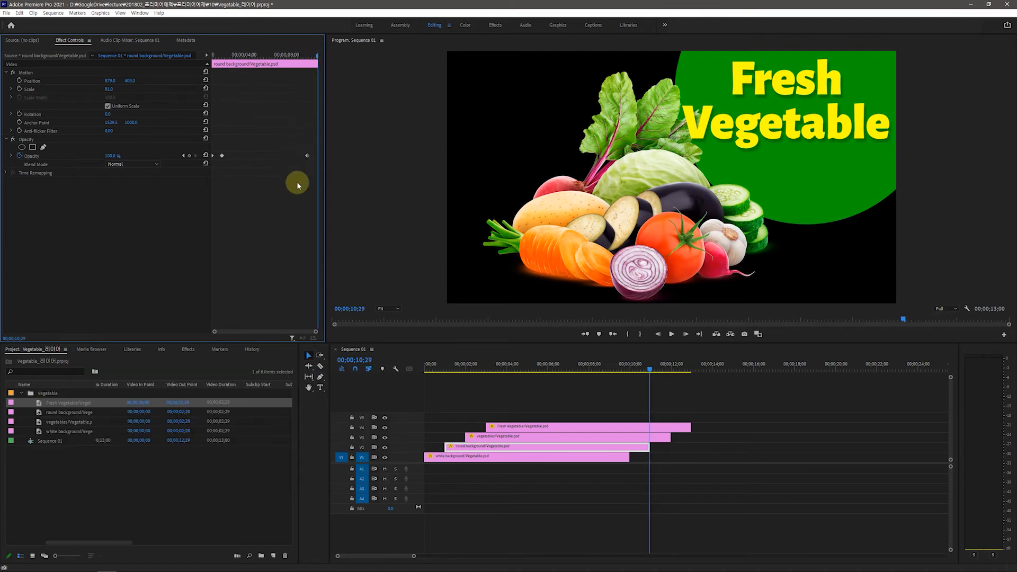
pyautogui.click(112, 157)
pyautogui.write('0')
pyautogui.press('Return')
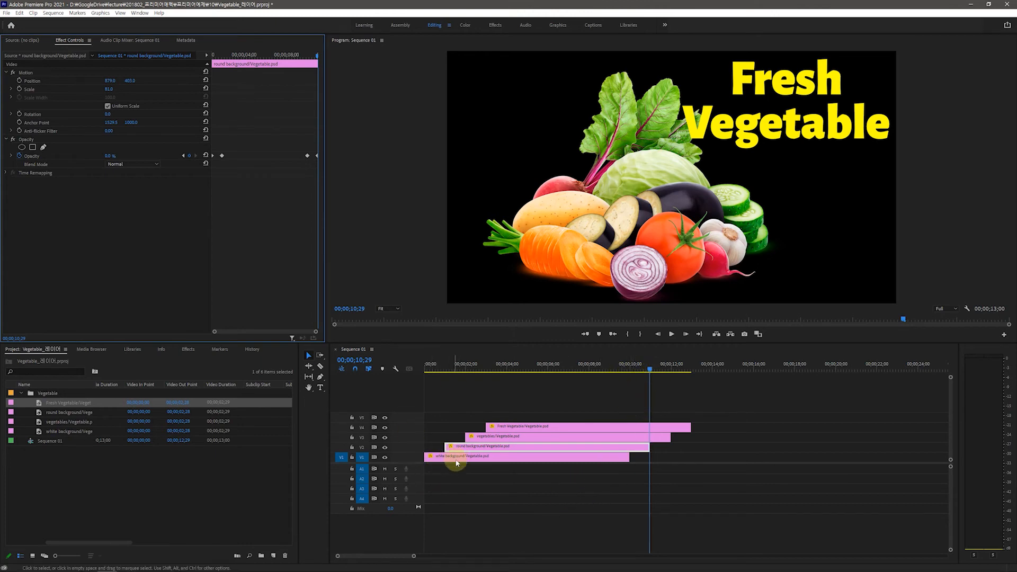
# Turn on position keyframing for the vegetables clip on V3 at 00;00;03;00, keeping its current position
pyautogui.moveTo(650, 376); pyautogui.dragTo(516, 408)
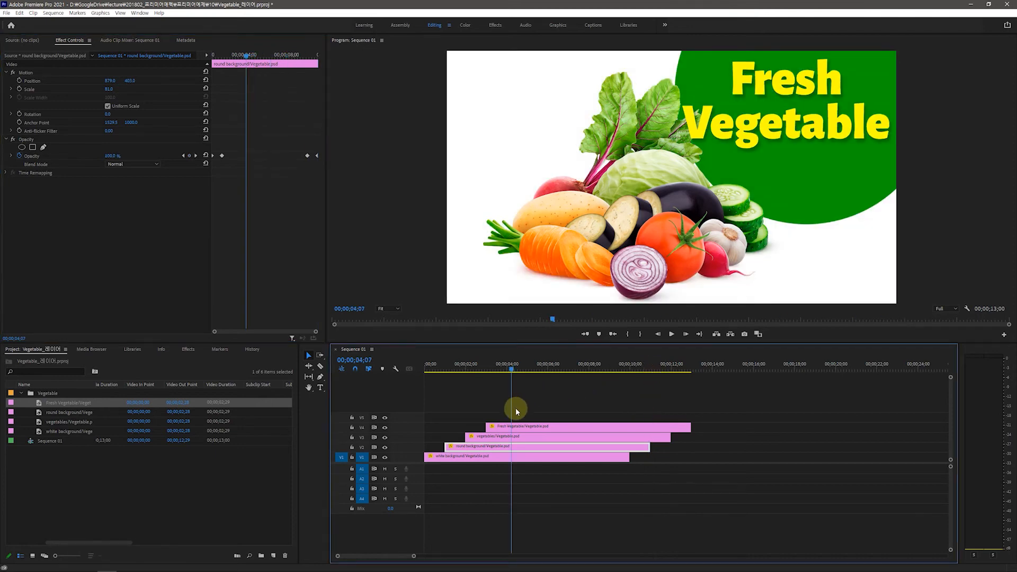
pyautogui.click(515, 436)
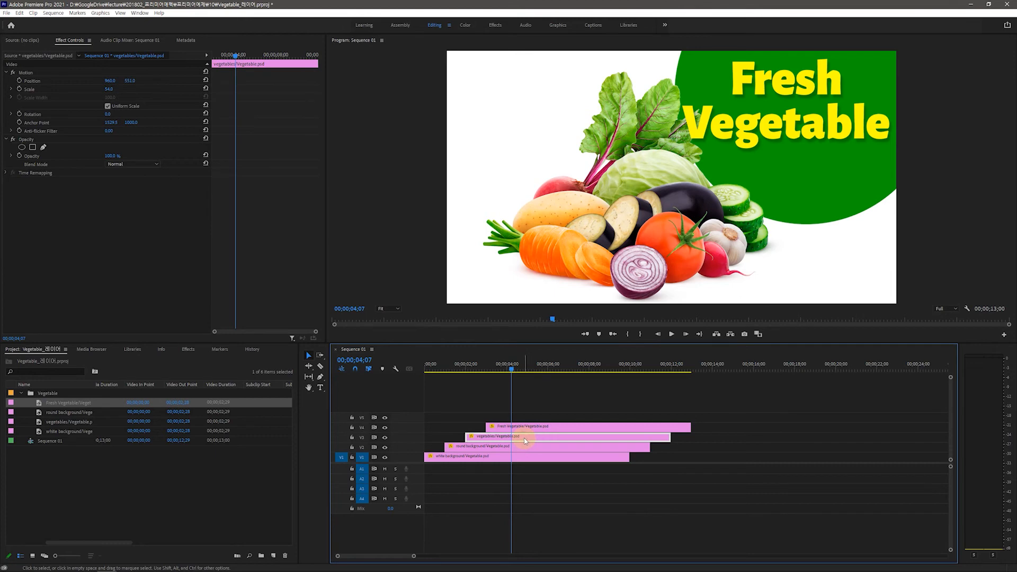
pyautogui.moveTo(513, 371); pyautogui.dragTo(466, 383)
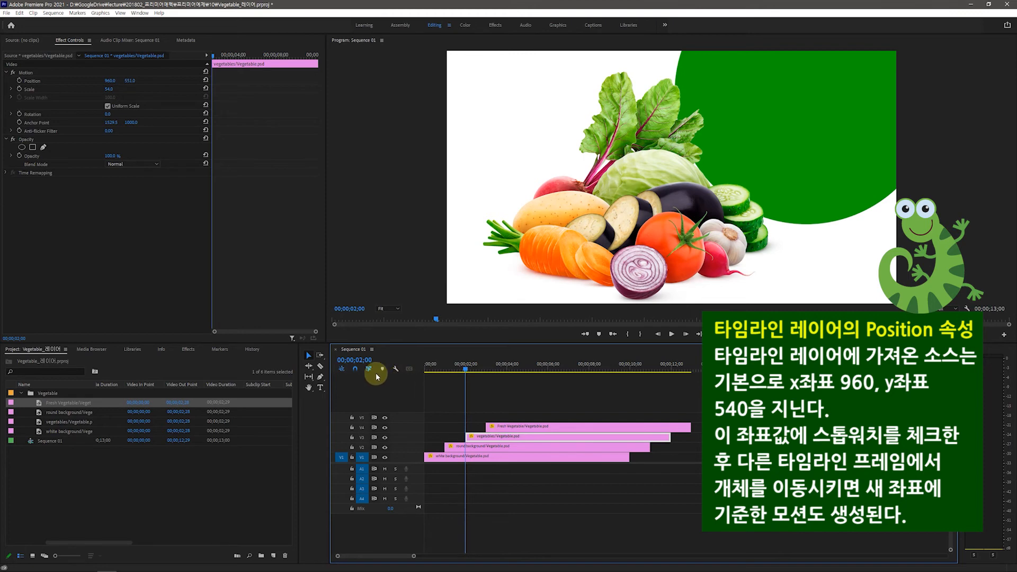
pyautogui.click(364, 359)
pyautogui.write('3;')
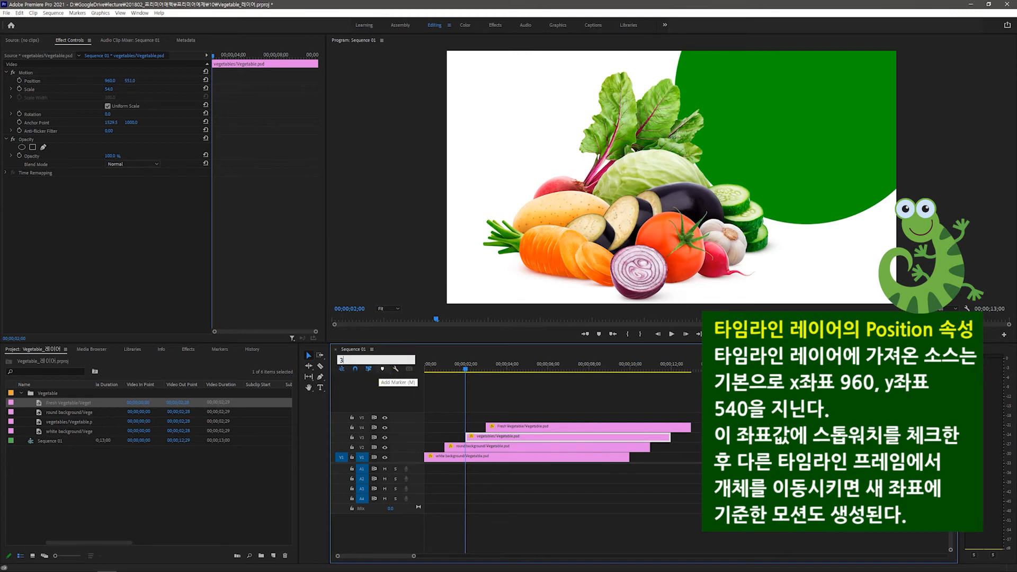
pyautogui.write('00')
pyautogui.press('Return')
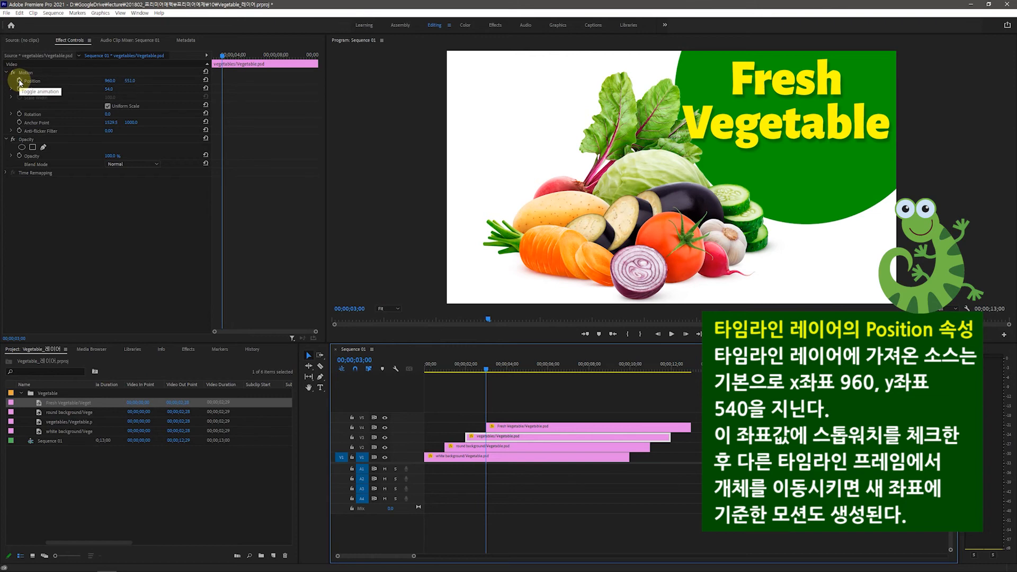
pyautogui.click(20, 82)
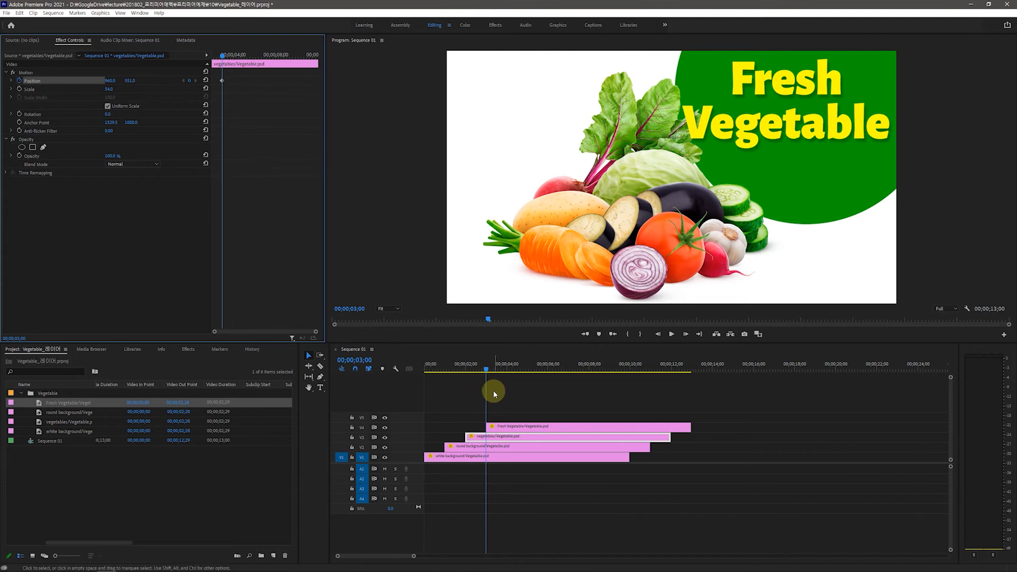
# Keyframe the vegetables' horizontal position at about -413 at 00;00;02;00, and scrub to 00;00;03;00 to check the slide-in
pyautogui.moveTo(486, 371); pyautogui.dragTo(465, 373)
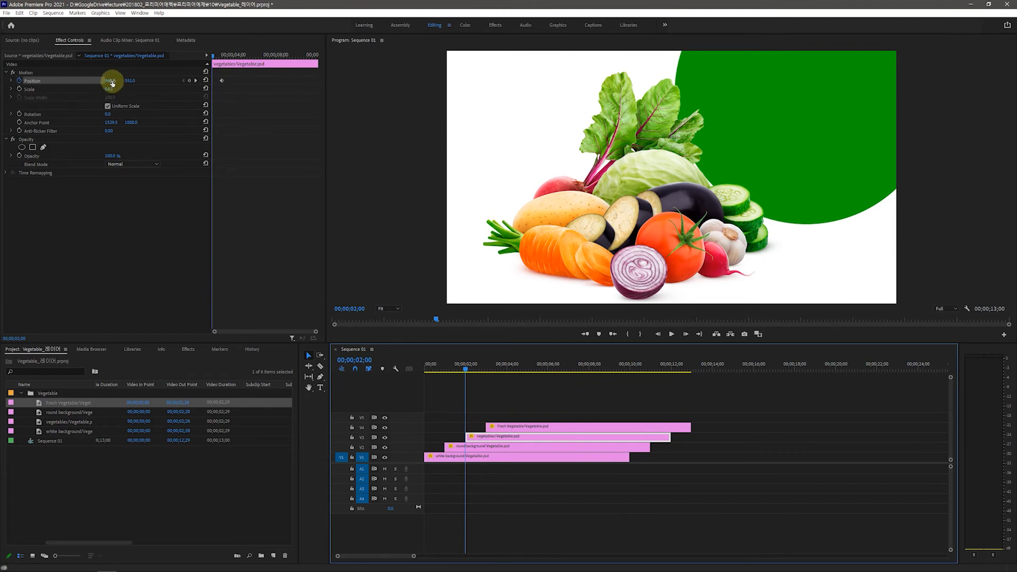
pyautogui.moveTo(112, 84); pyautogui.dragTo(6, 83)
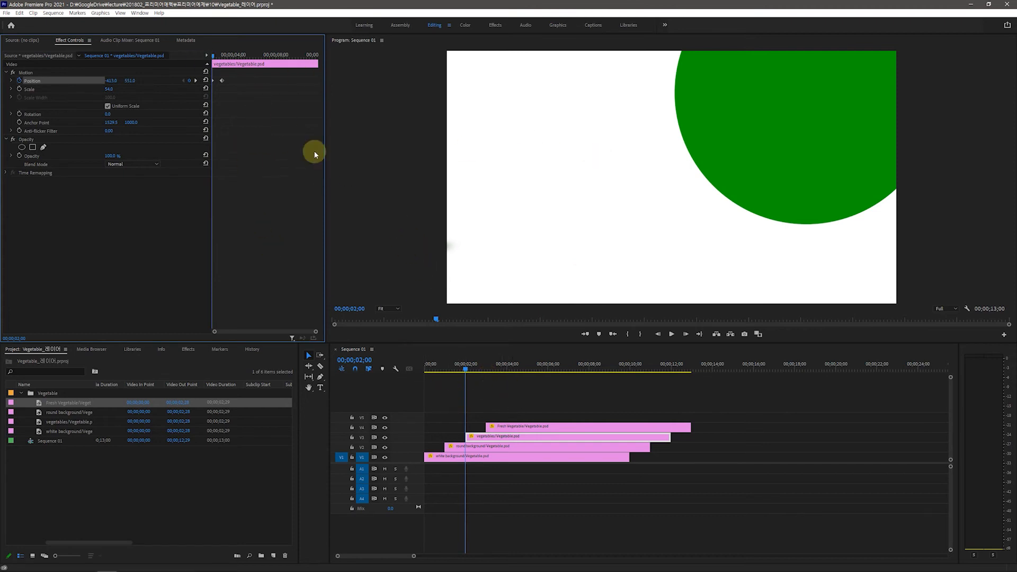
pyautogui.moveTo(465, 369); pyautogui.dragTo(486, 371)
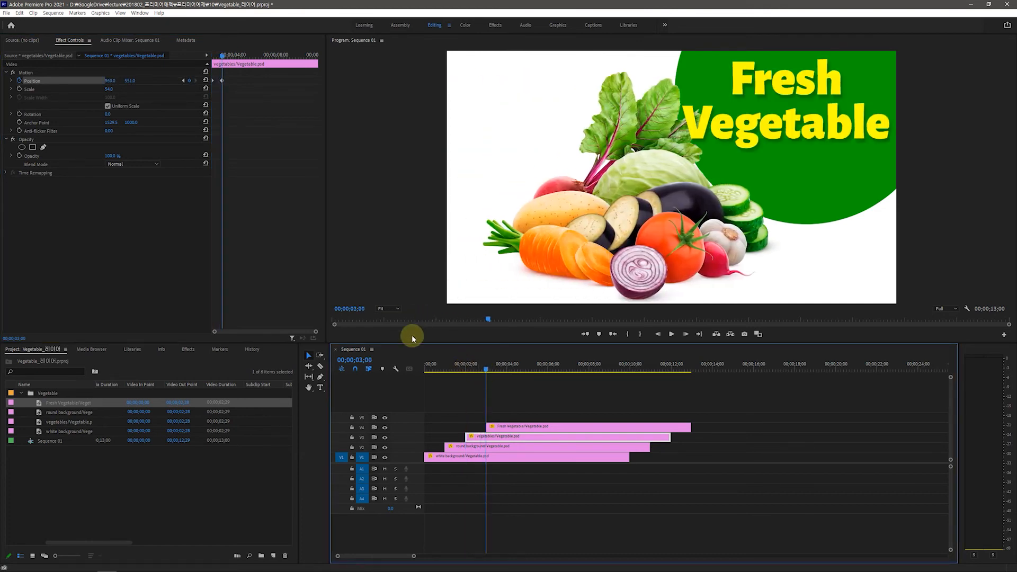
# Add a position keyframe to the vegetables at 00;00;11;00 and another at 00;00;11;29 that moves them horizontally past the frame's left edge
pyautogui.moveTo(488, 369); pyautogui.dragTo(651, 398)
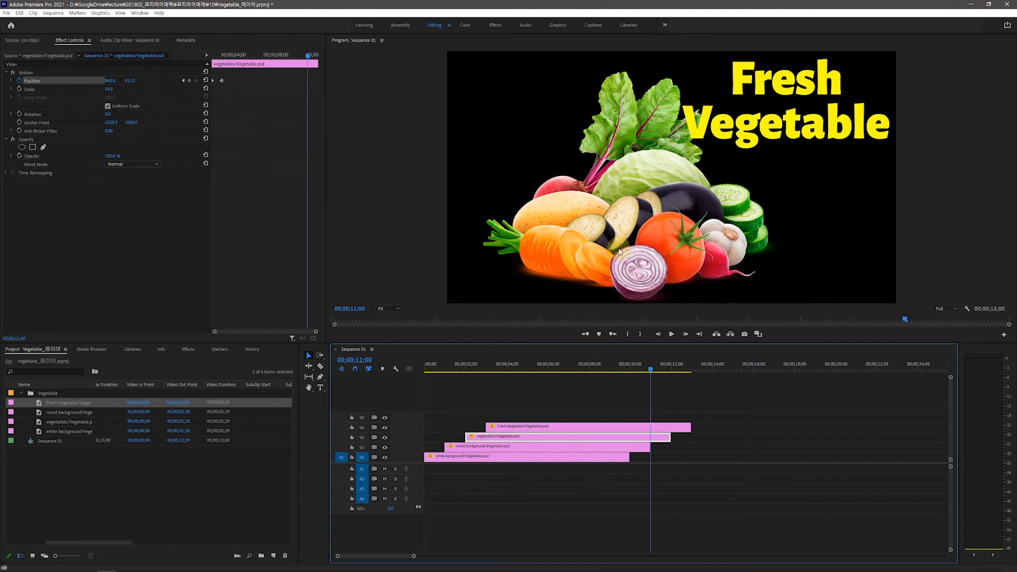
pyautogui.click(65, 42)
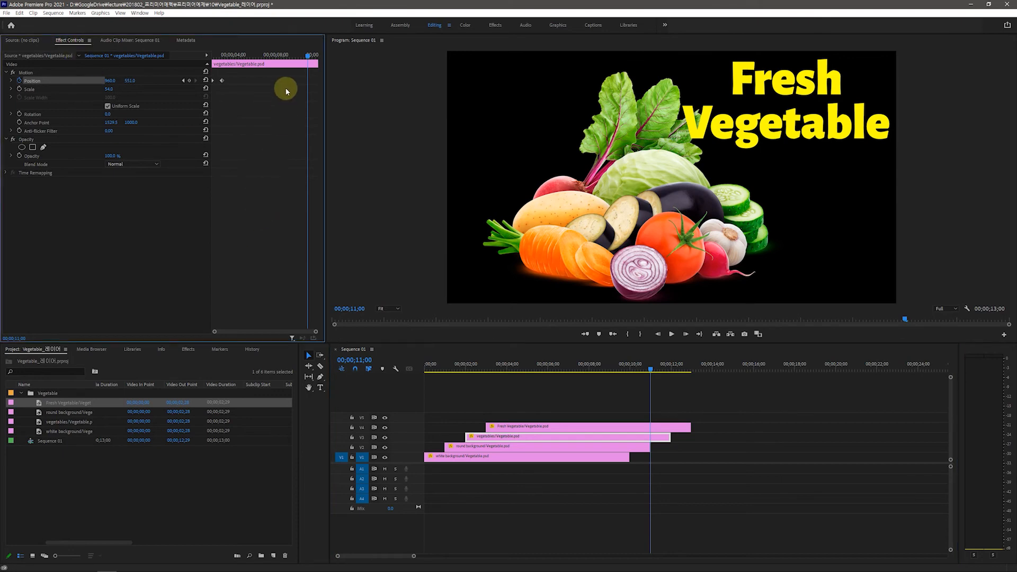
pyautogui.click(189, 81)
pyautogui.click(270, 231)
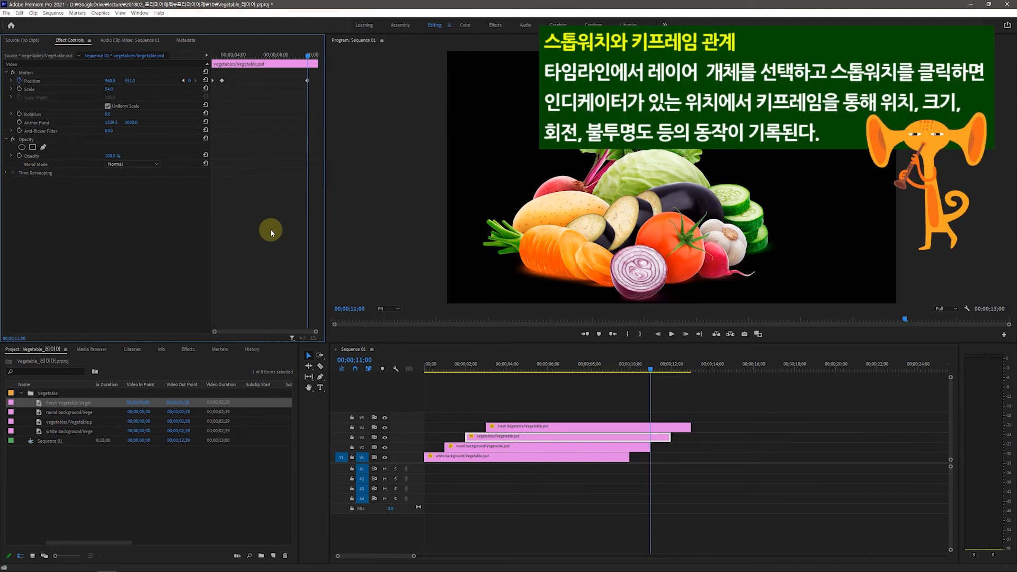
pyautogui.press('Down')
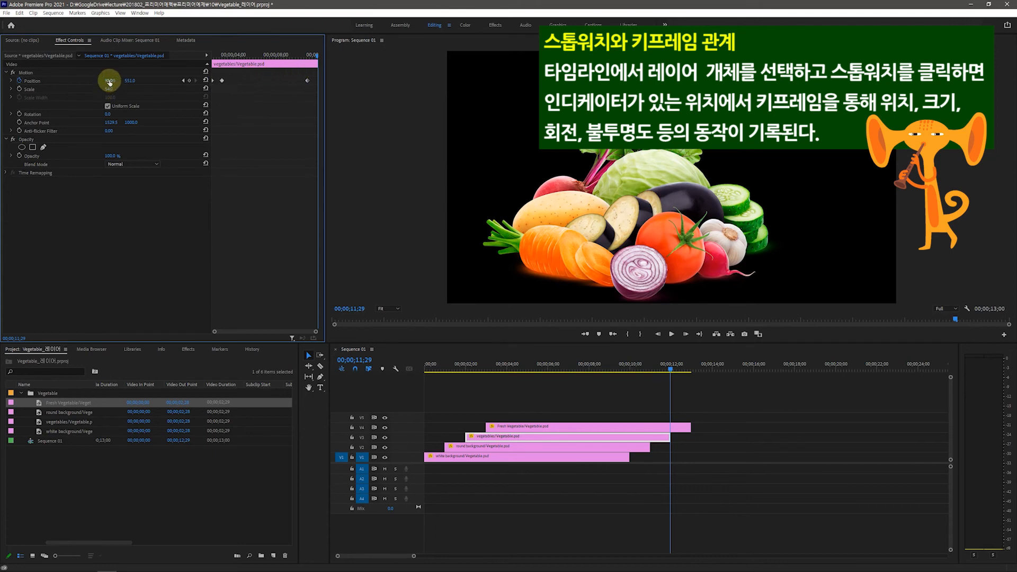
pyautogui.moveTo(110, 82); pyautogui.dragTo(8, 82)
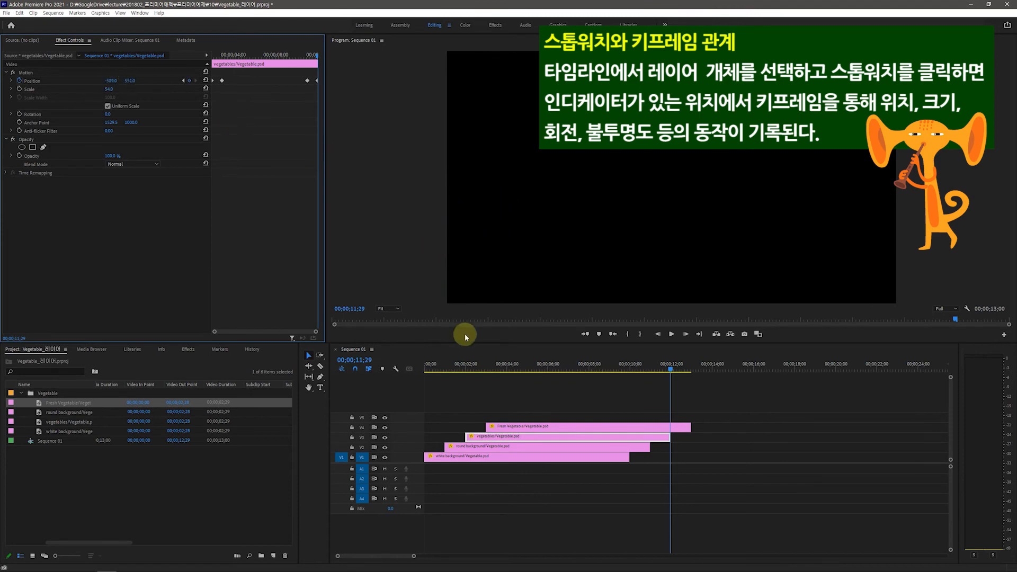
# Turn on position keyframing for the Fresh Vegetable clip on V4 at 00;00;04;00, keeping its current position
pyautogui.moveTo(672, 375); pyautogui.dragTo(491, 430)
pyautogui.click(539, 428)
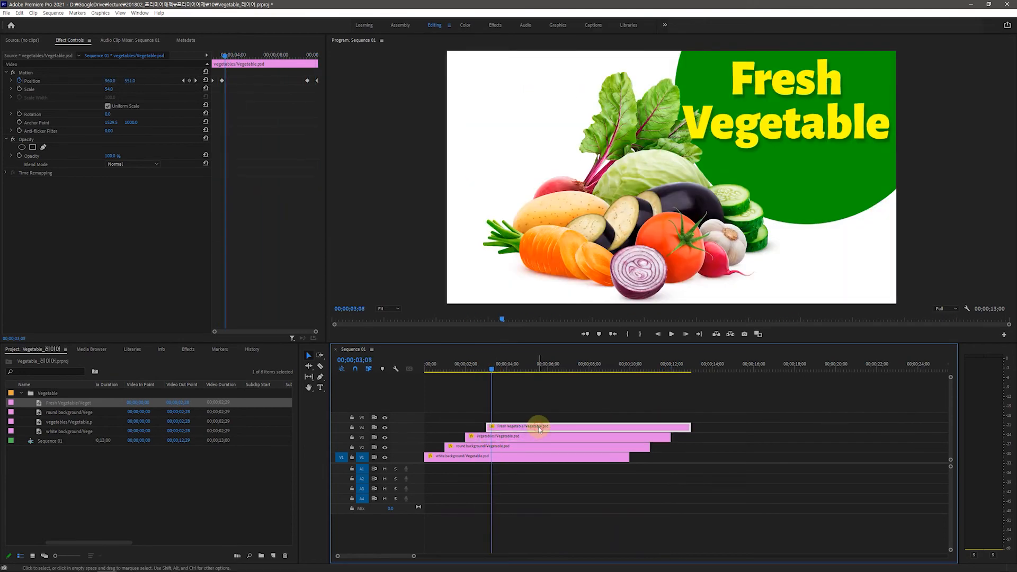
pyautogui.click(491, 369)
pyautogui.moveTo(491, 370); pyautogui.dragTo(488, 369)
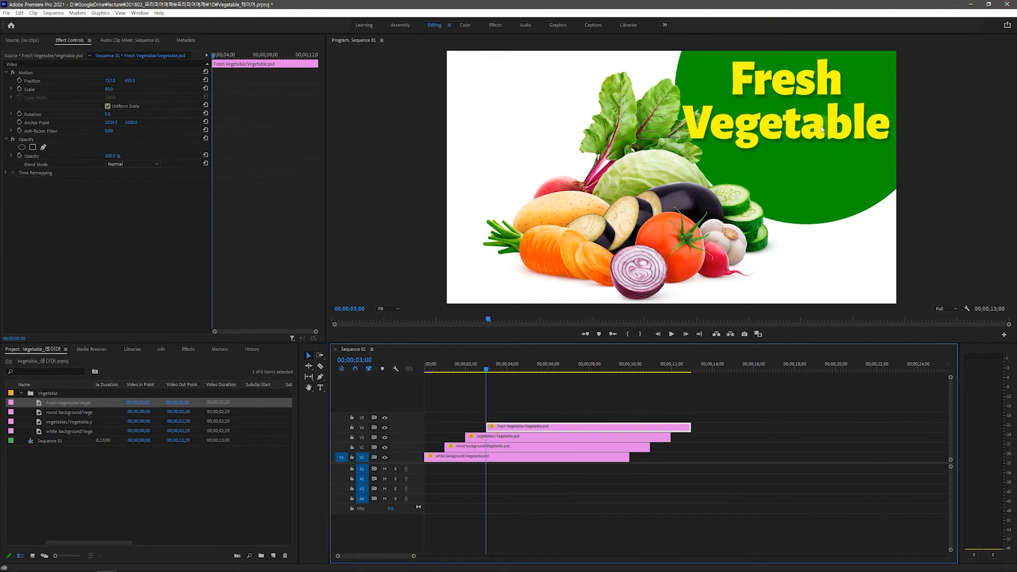
pyautogui.click(363, 361)
pyautogui.write('4;')
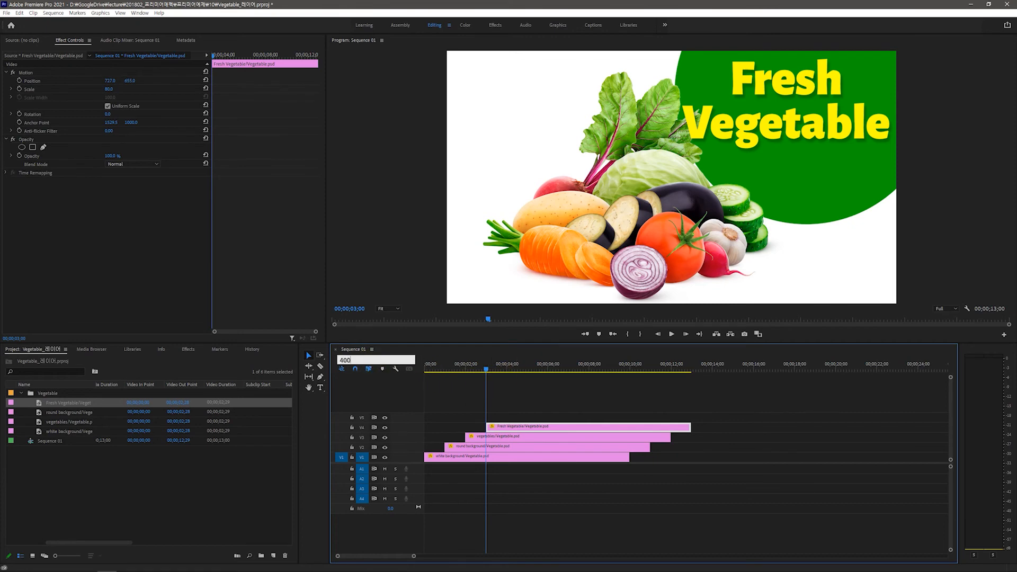
pyautogui.write('00')
pyautogui.press('Return')
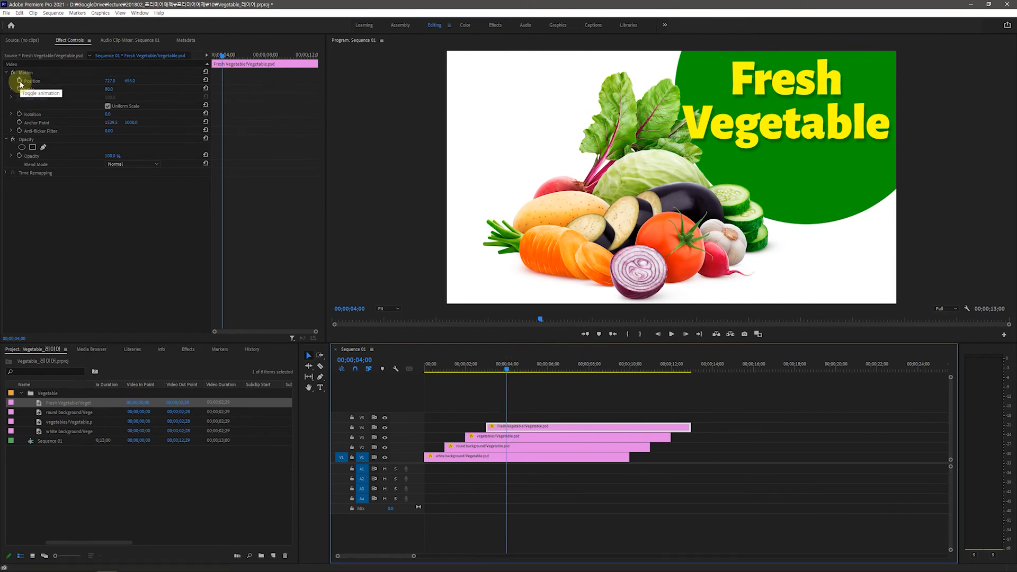
pyautogui.click(19, 82)
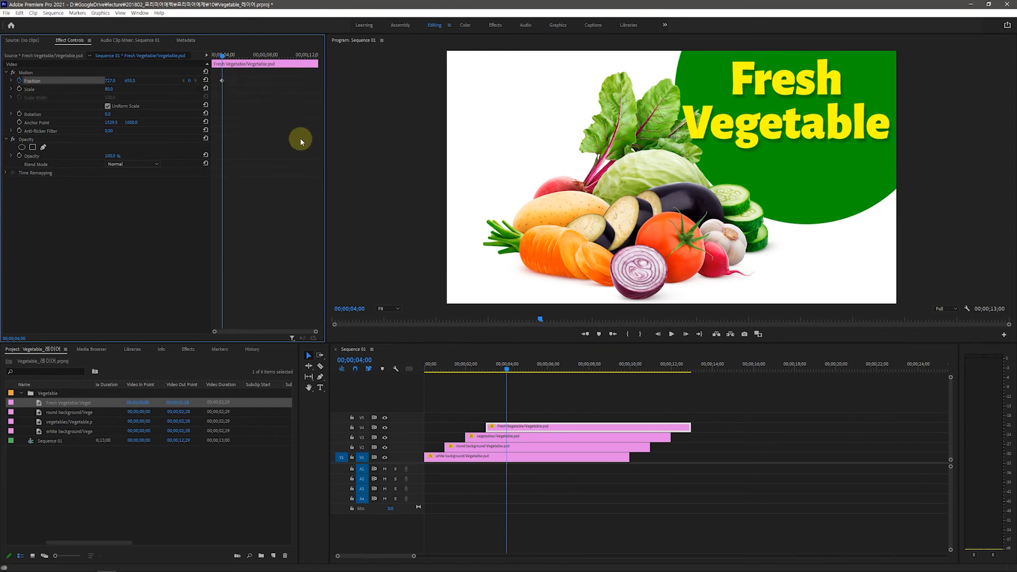
# Keyframe the Fresh Vegetable title's vertical position at 00;00;03;00 so that it sits above the frame's upper edge
pyautogui.click(506, 374)
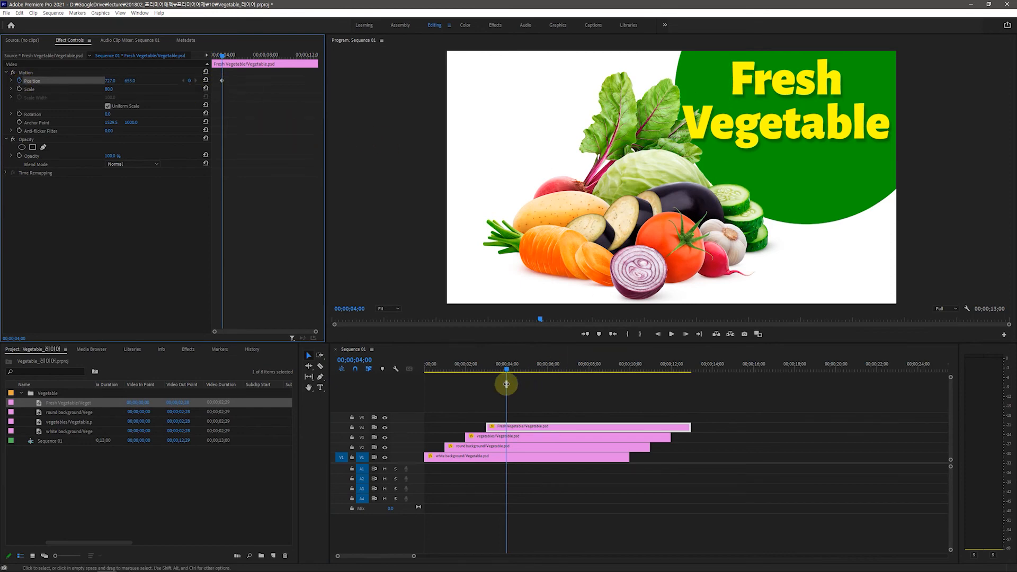
pyautogui.moveTo(507, 371); pyautogui.dragTo(487, 376)
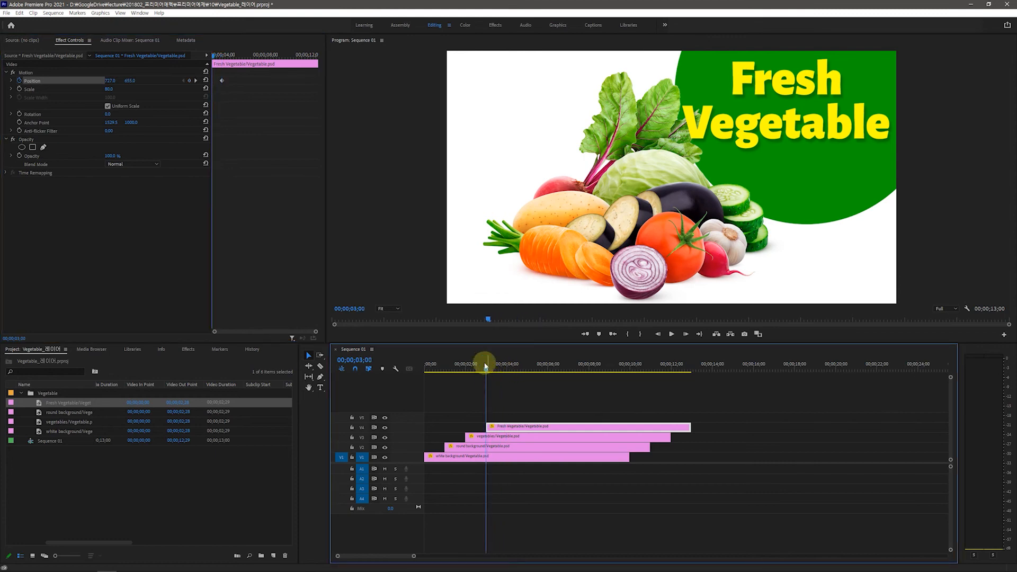
pyautogui.click(67, 40)
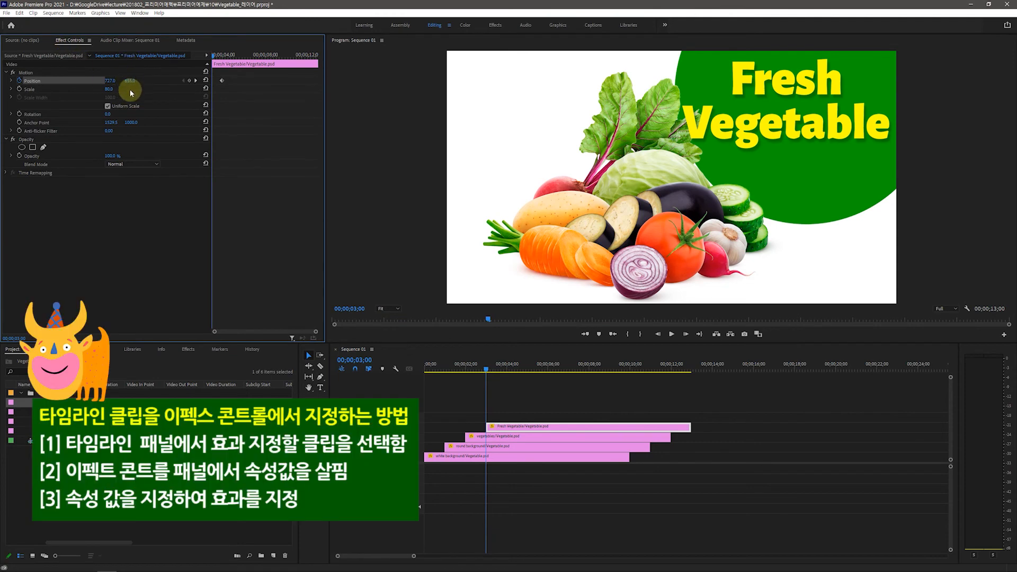
pyautogui.moveTo(130, 80); pyautogui.dragTo(21, 81)
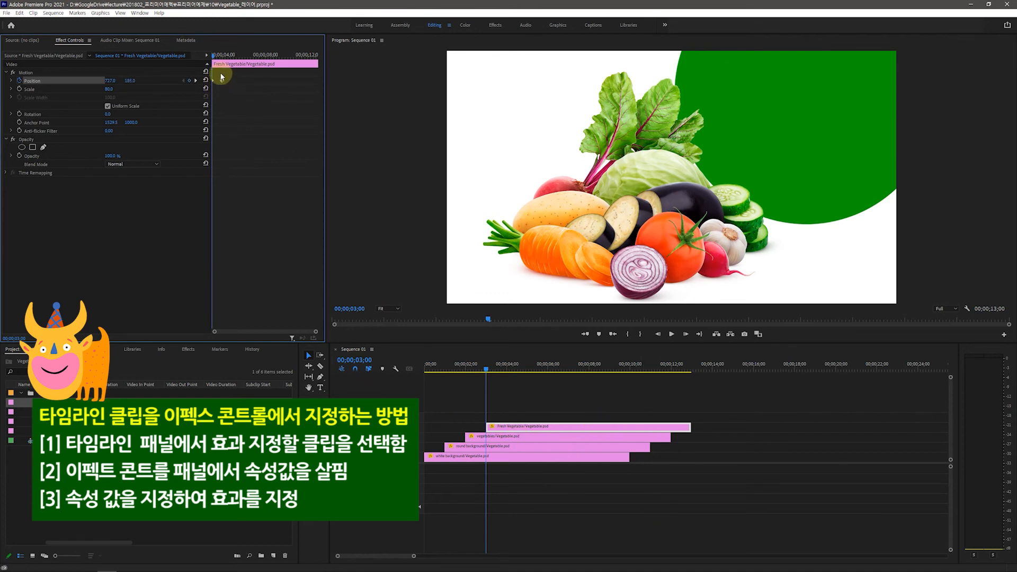
# Add a position keyframe to the Fresh Vegetable title at 00;00;12;00 and another at 00;00;12;29 that moves it up out of the frame
pyautogui.moveTo(491, 379); pyautogui.dragTo(672, 403)
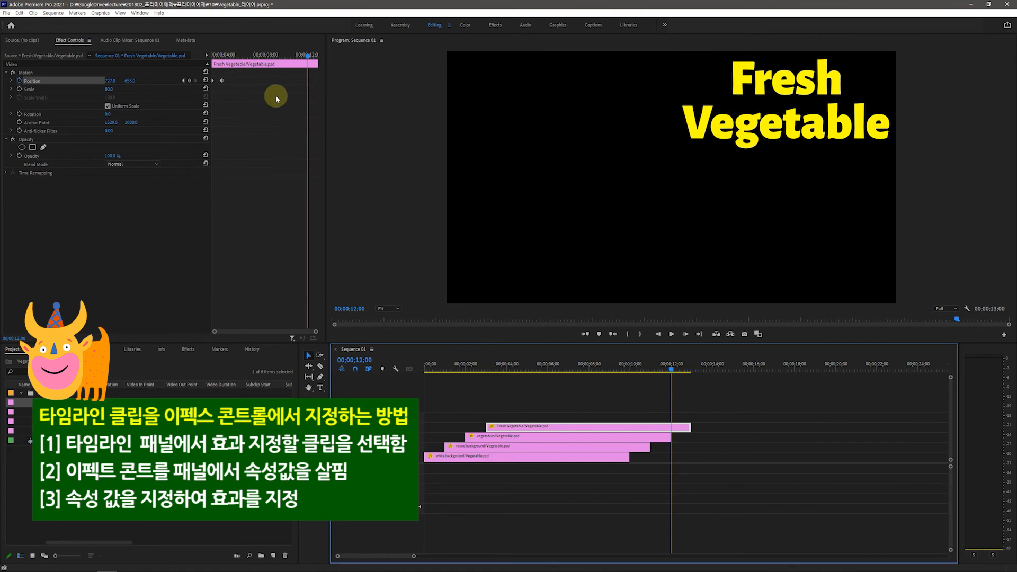
pyautogui.click(190, 81)
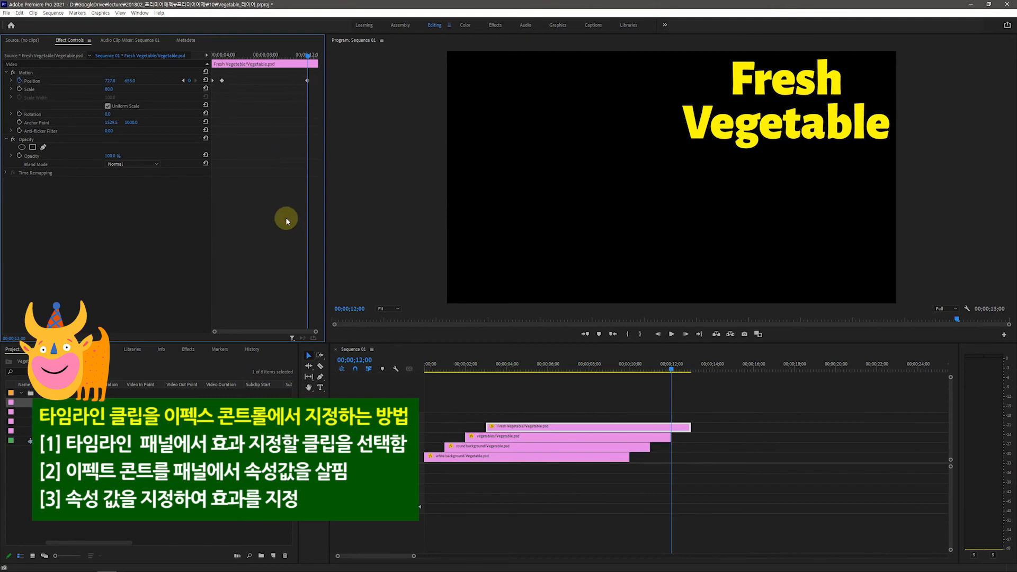
pyautogui.press('End')
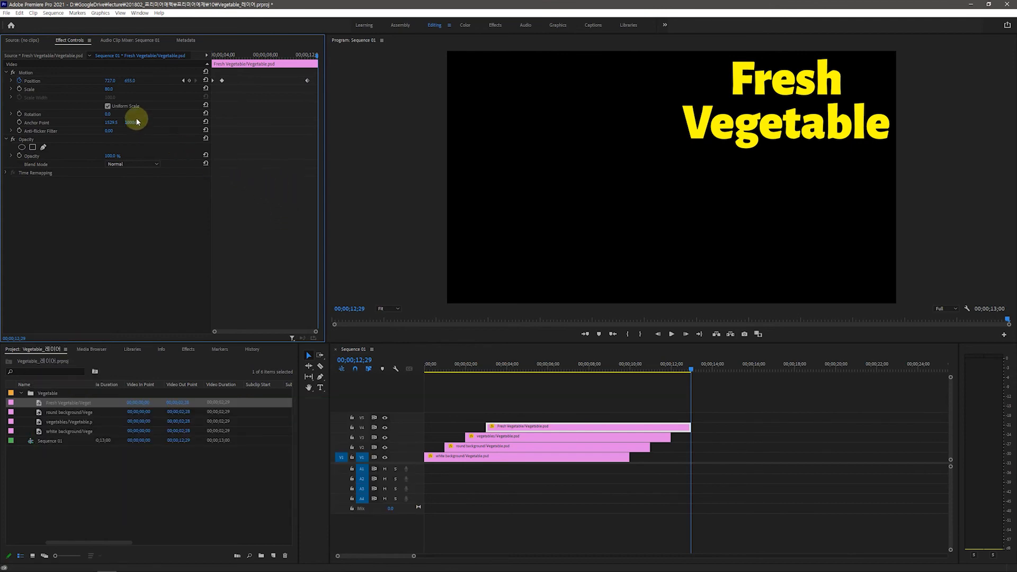
pyautogui.moveTo(132, 81); pyautogui.dragTo(98, 81)
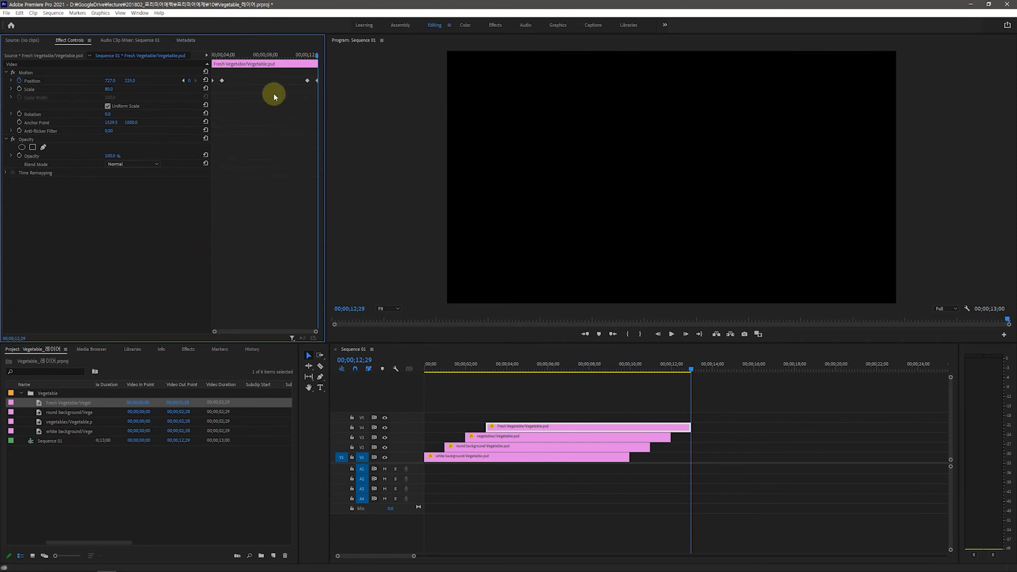
pyautogui.click(691, 370)
pyautogui.moveTo(643, 377); pyautogui.dragTo(459, 422)
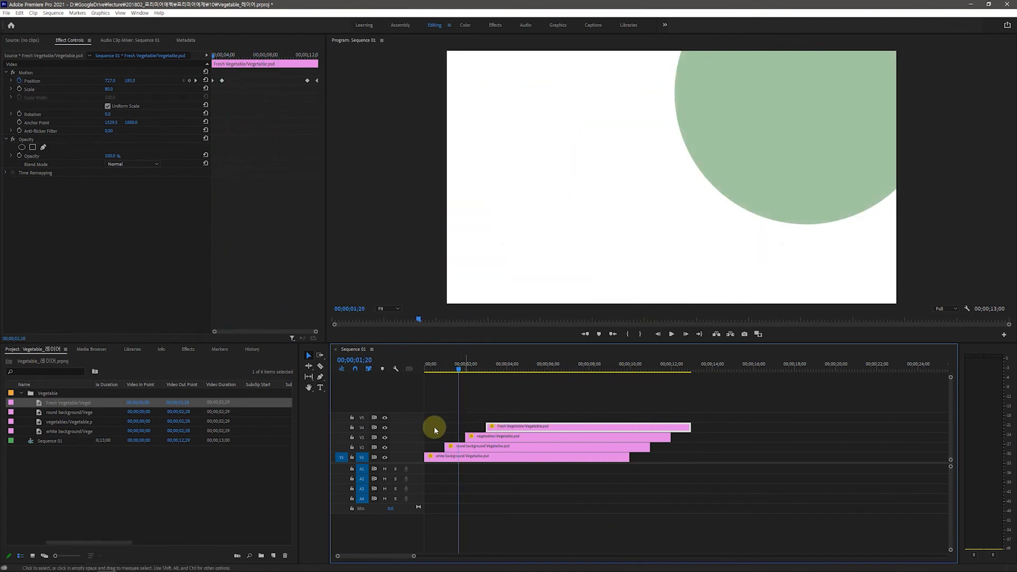
# Import Pink_Horizon.mp3 from the music folder into the project
pyautogui.click(162, 488)
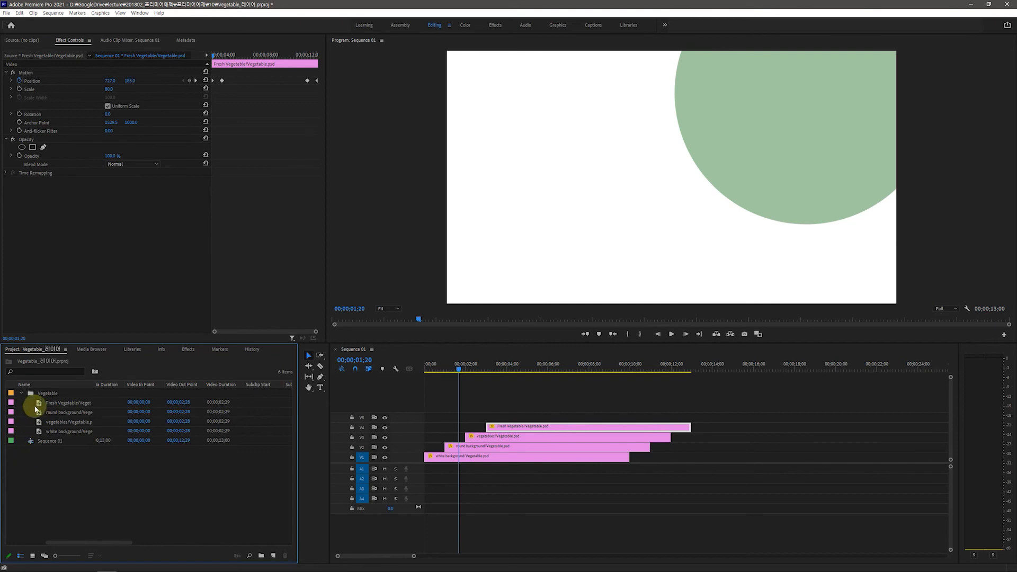
pyautogui.click(36, 444)
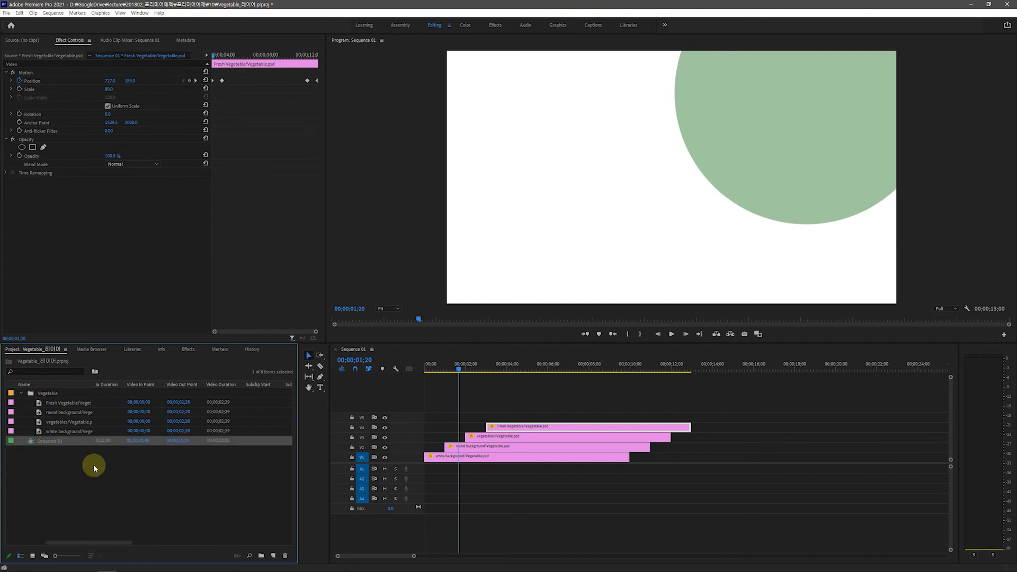
pyautogui.click(81, 491)
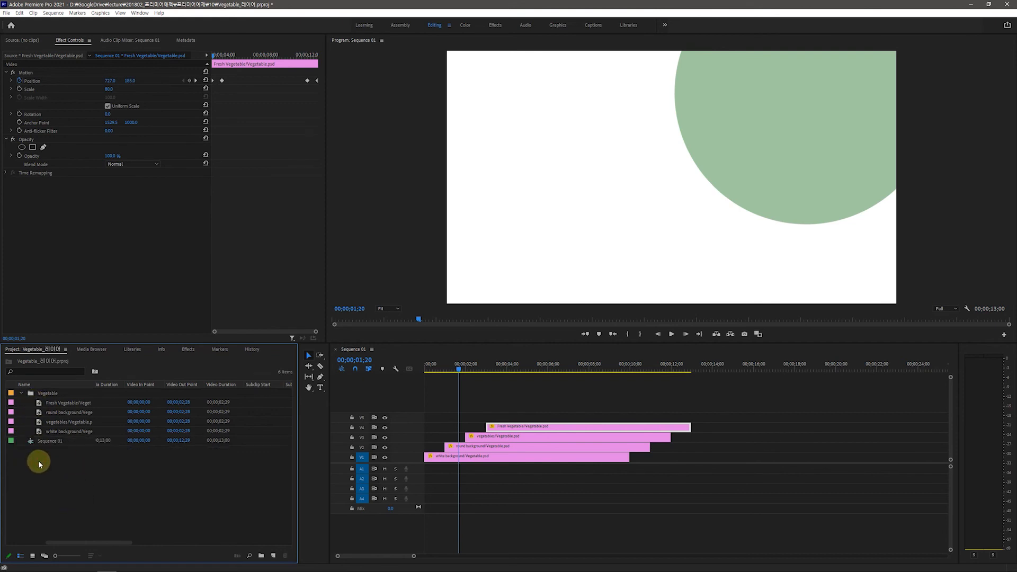
pyautogui.doubleClick(108, 507)
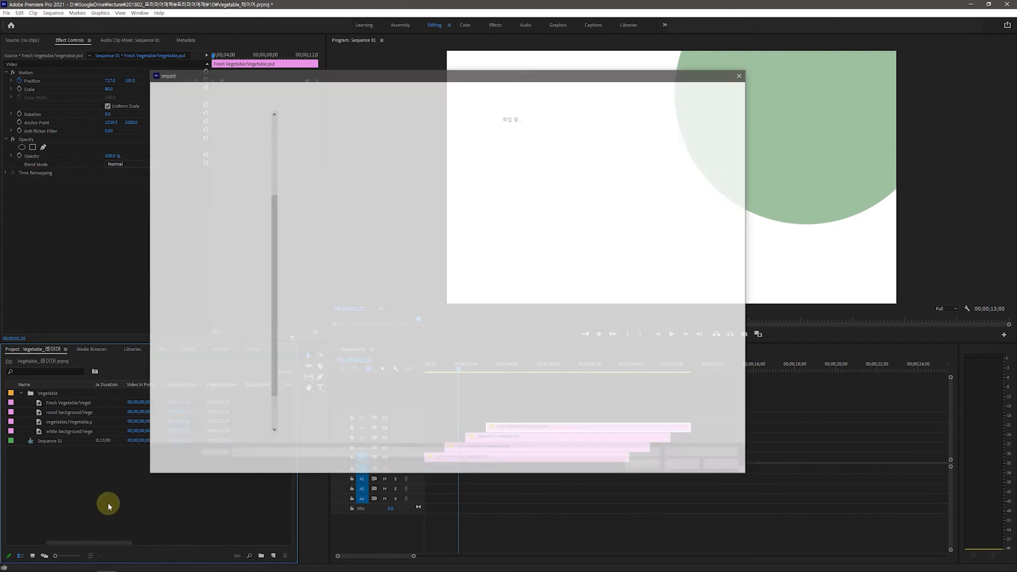
pyautogui.scroll(-5, 233, 204)
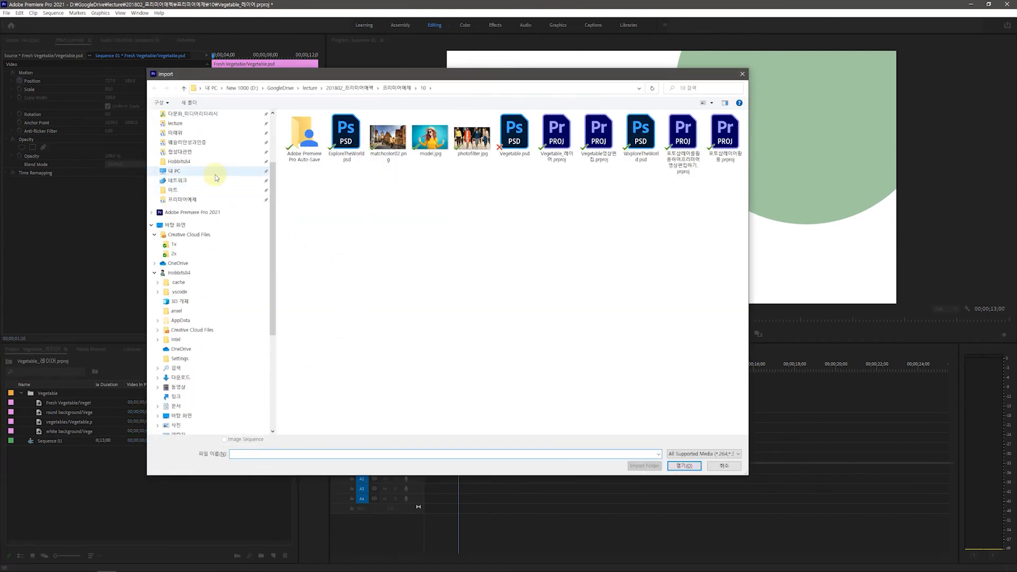
pyautogui.click(323, 181)
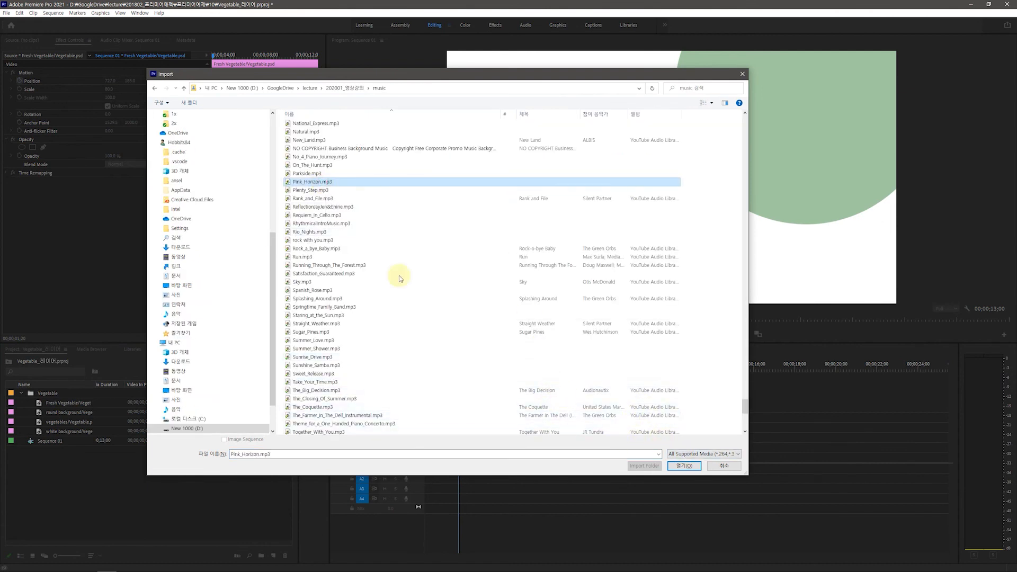
pyautogui.click(683, 467)
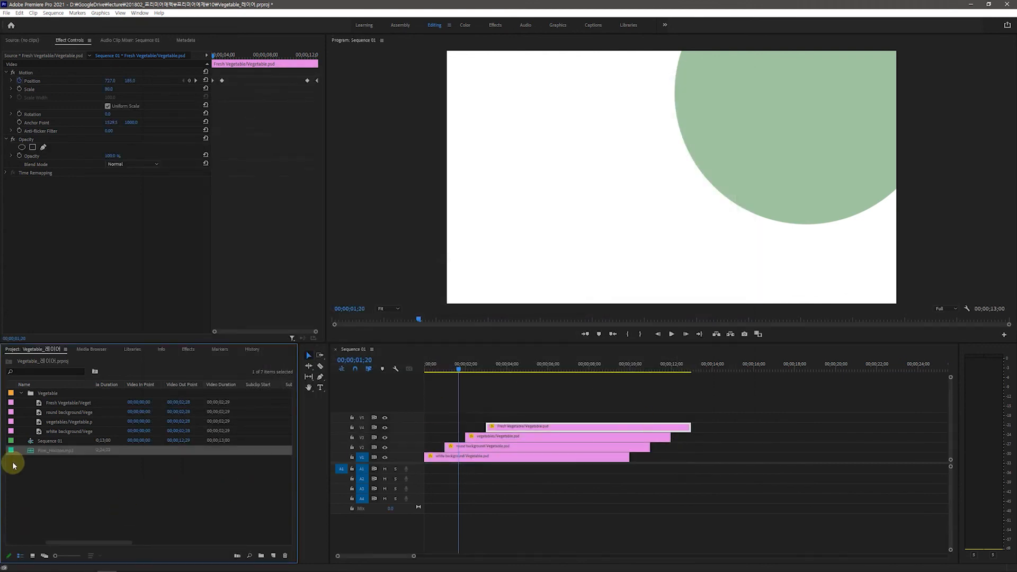
# Open Pink_Horizon.mp3 in the Source monitor and mark its out point at 00;00;12;29 to match the sequence length
pyautogui.moveTo(113, 543); pyautogui.dragTo(83, 542)
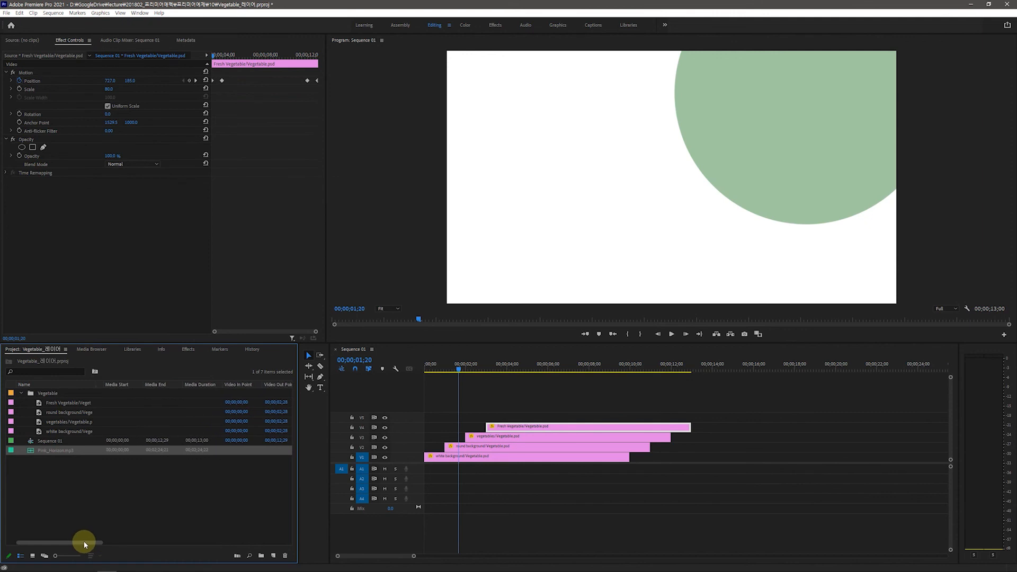
pyautogui.doubleClick(29, 454)
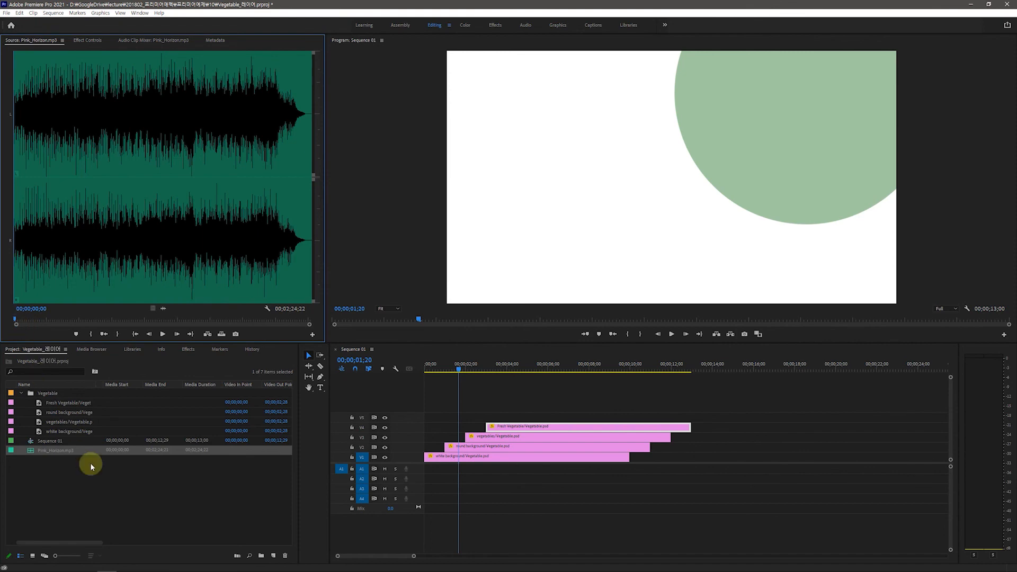
pyautogui.moveTo(465, 376); pyautogui.dragTo(693, 396)
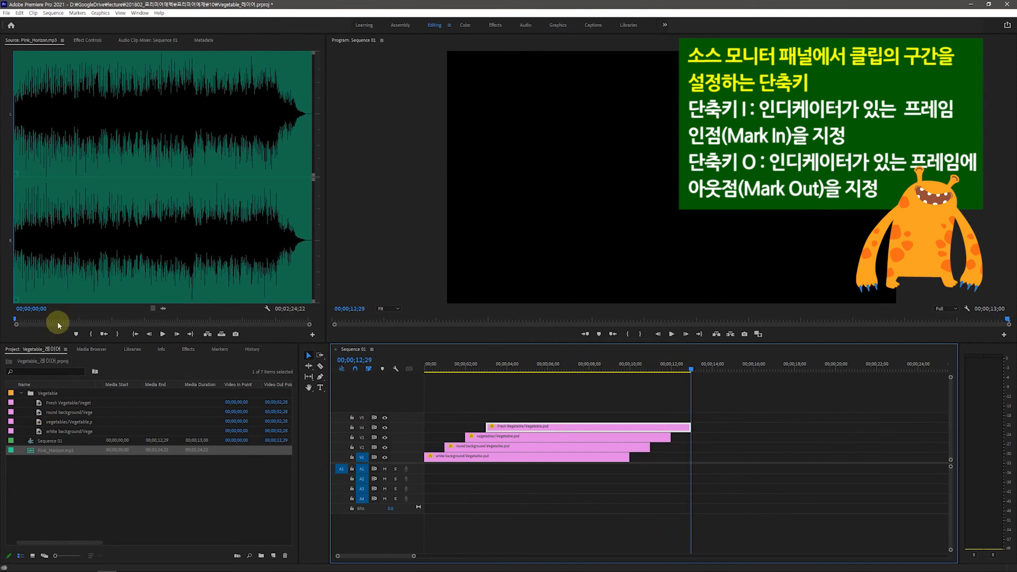
pyautogui.click(71, 320)
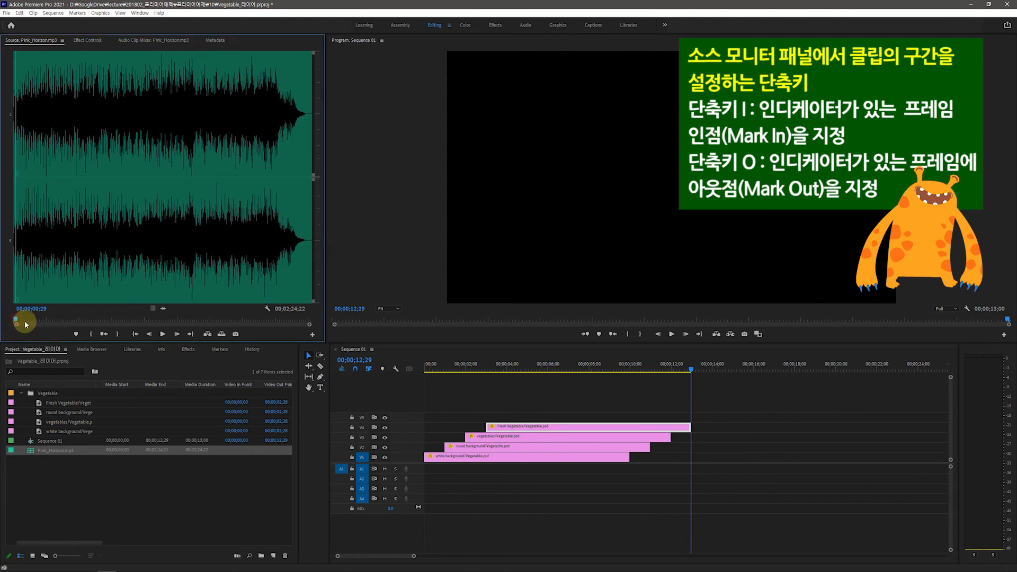
pyautogui.moveTo(50, 327); pyautogui.dragTo(14, 320)
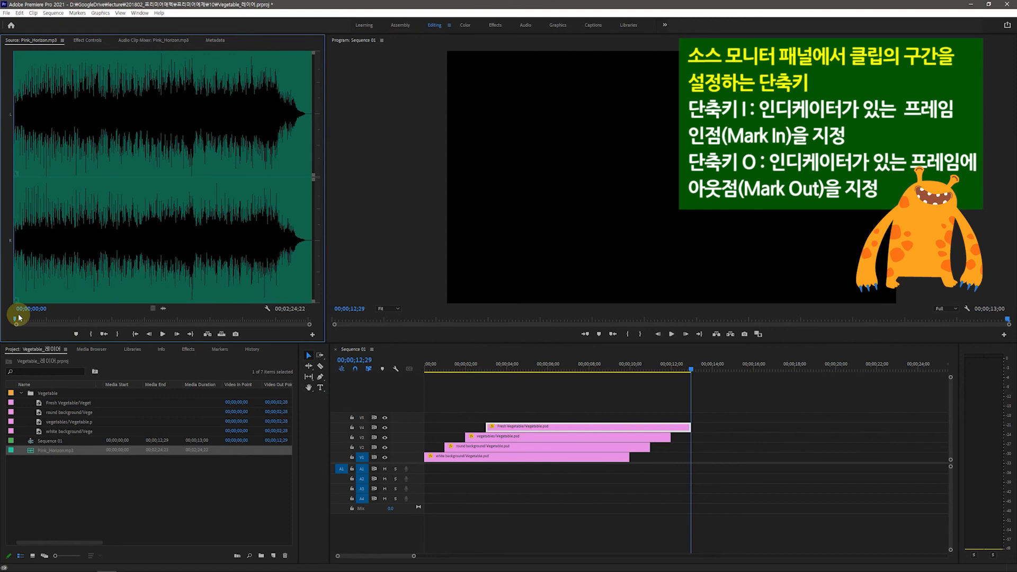
pyautogui.moveTo(19, 317); pyautogui.dragTo(41, 317)
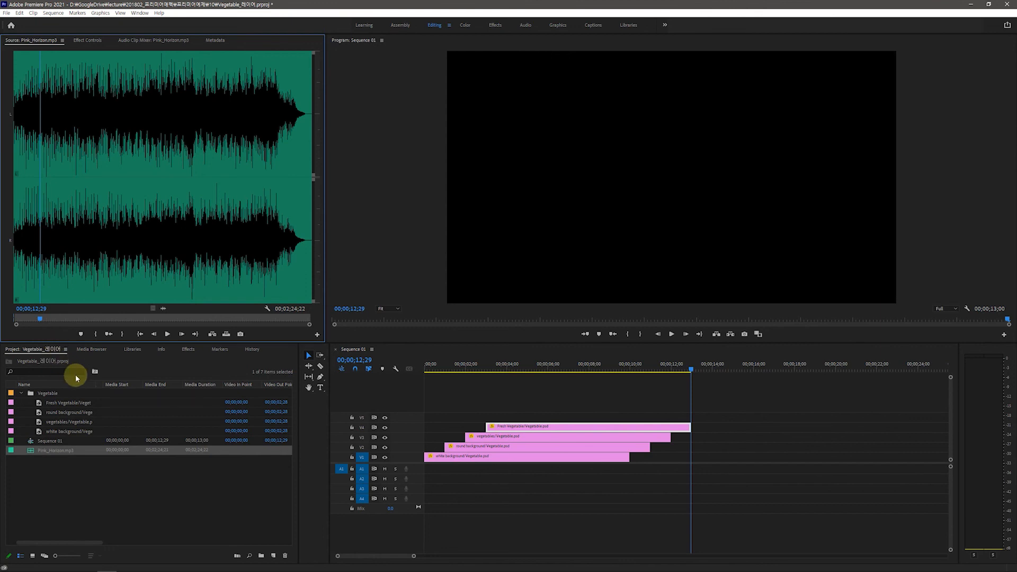
pyautogui.press('o')
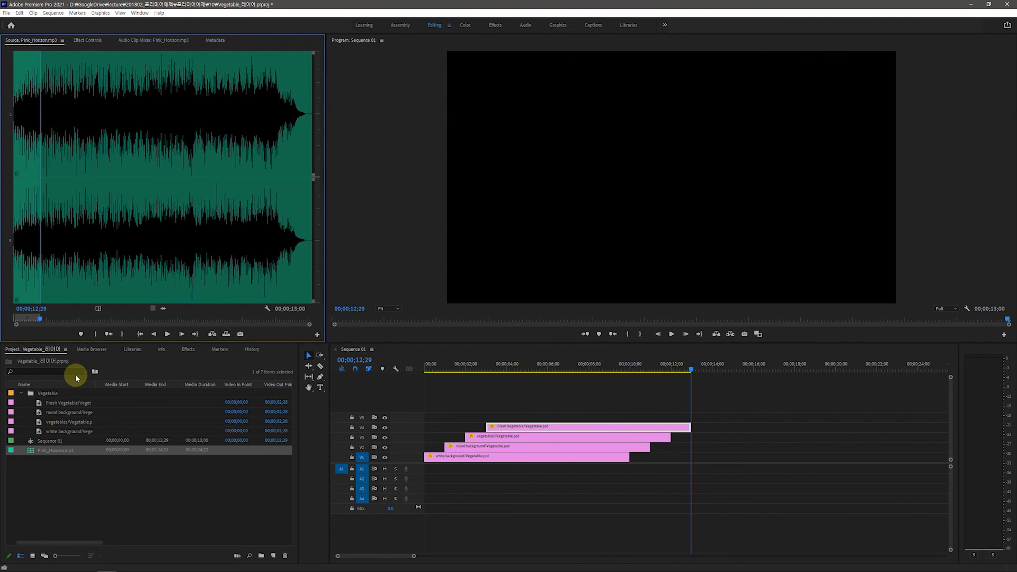
# Place the marked part of Pink_Horizon.mp3 on A1 at the sequence start and make the A1 track taller
pyautogui.moveTo(182, 335); pyautogui.dragTo(421, 472)
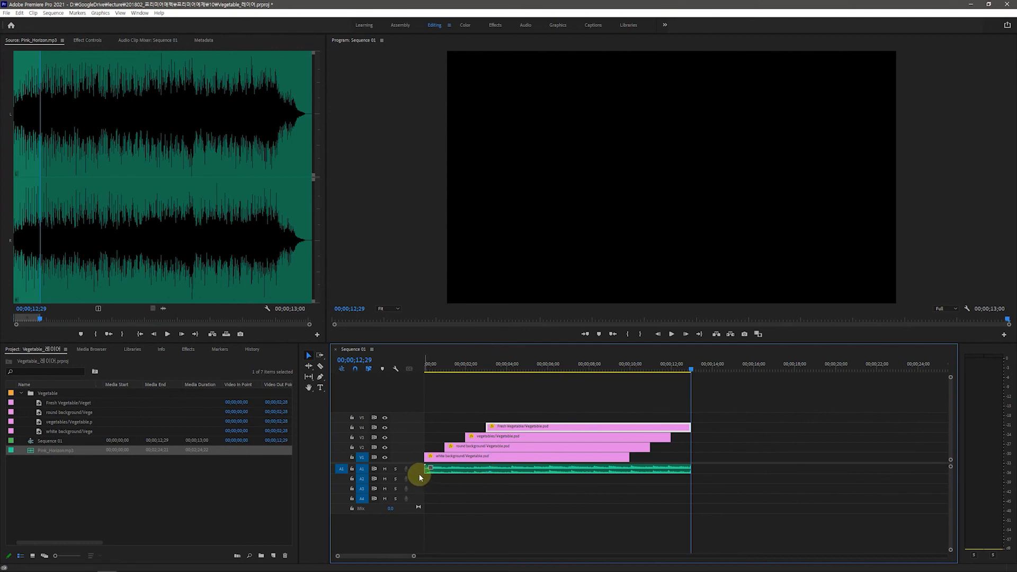
pyautogui.moveTo(416, 484); pyautogui.dragTo(417, 483)
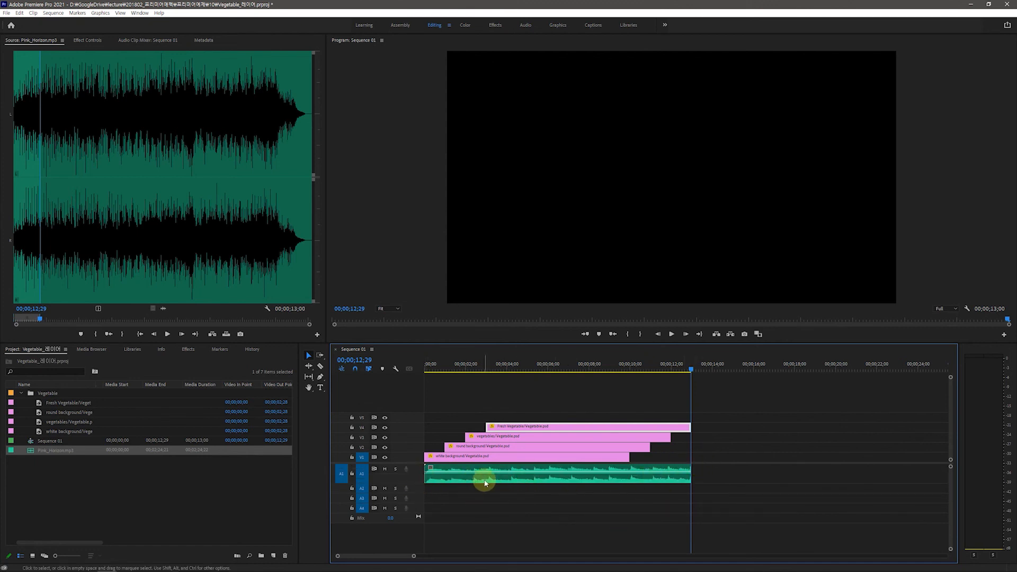
pyautogui.moveTo(549, 475); pyautogui.dragTo(549, 475)
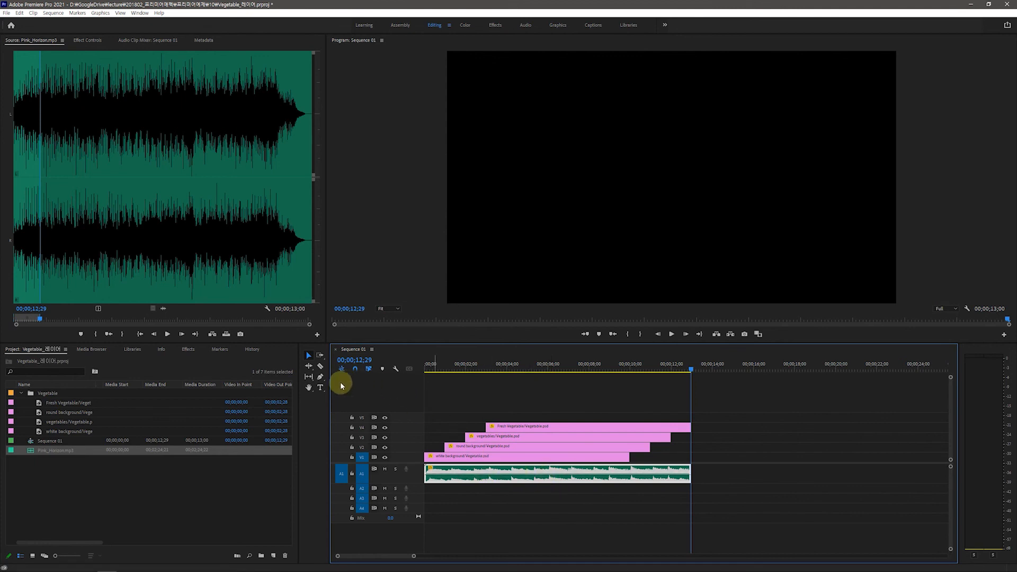
# Add volume keyframes with the Pen tool at both ends of the A1 music clip and lower the outer ones for a fade-in and fade-out
pyautogui.click(320, 377)
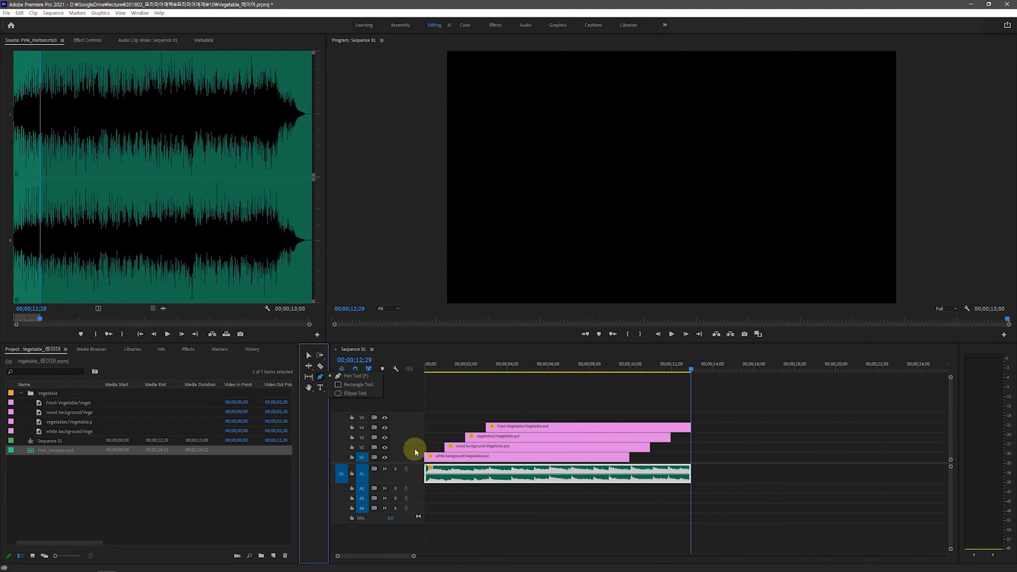
pyautogui.click(426, 476)
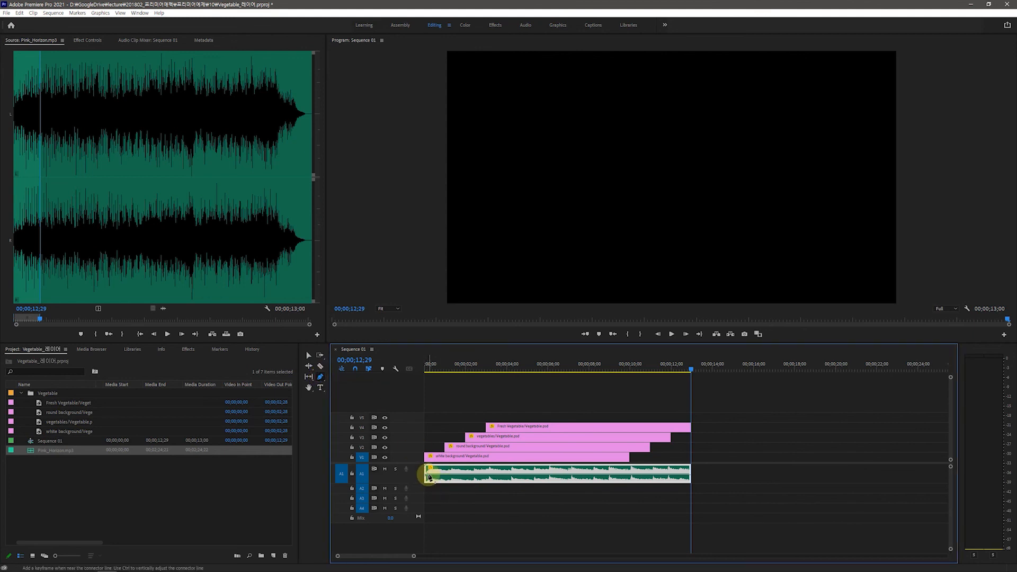
pyautogui.click(437, 478)
pyautogui.moveTo(425, 475); pyautogui.dragTo(428, 478)
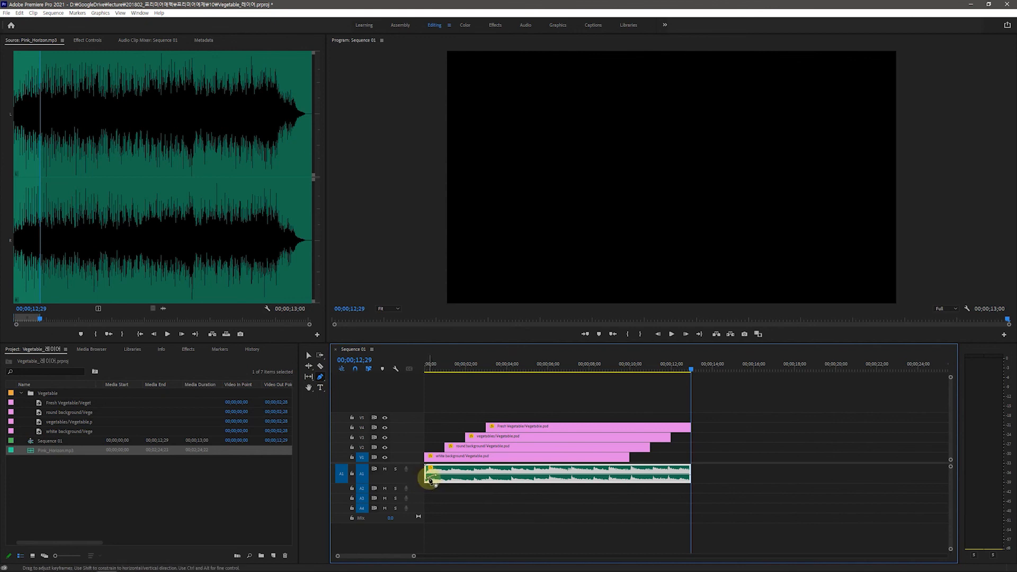
pyautogui.click(681, 475)
pyautogui.click(686, 475)
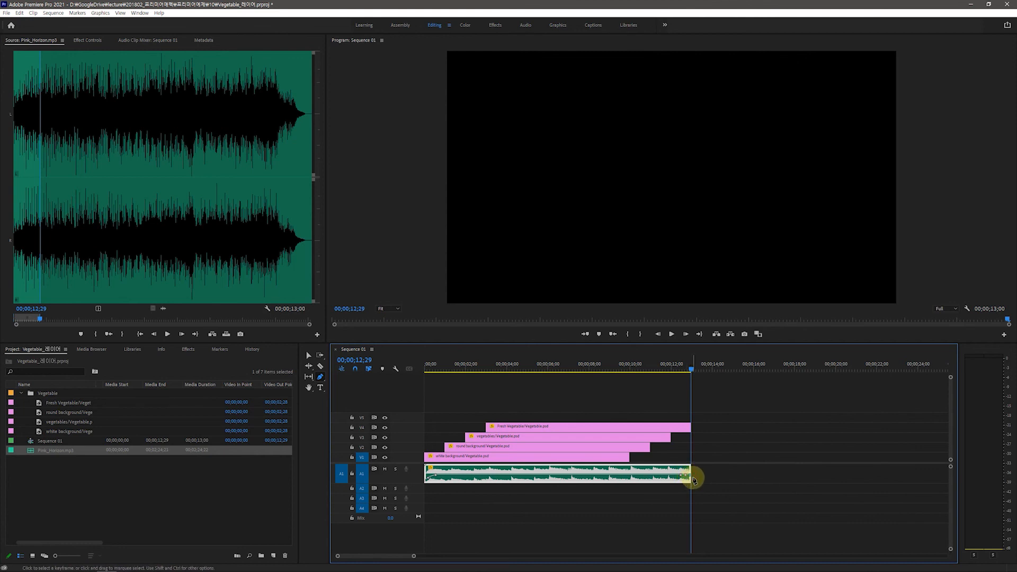
pyautogui.moveTo(689, 475)
pyautogui.mouseDown()
pyautogui.moveTo(691, 492)
pyautogui.moveTo(686, 478)
pyautogui.mouseUp()
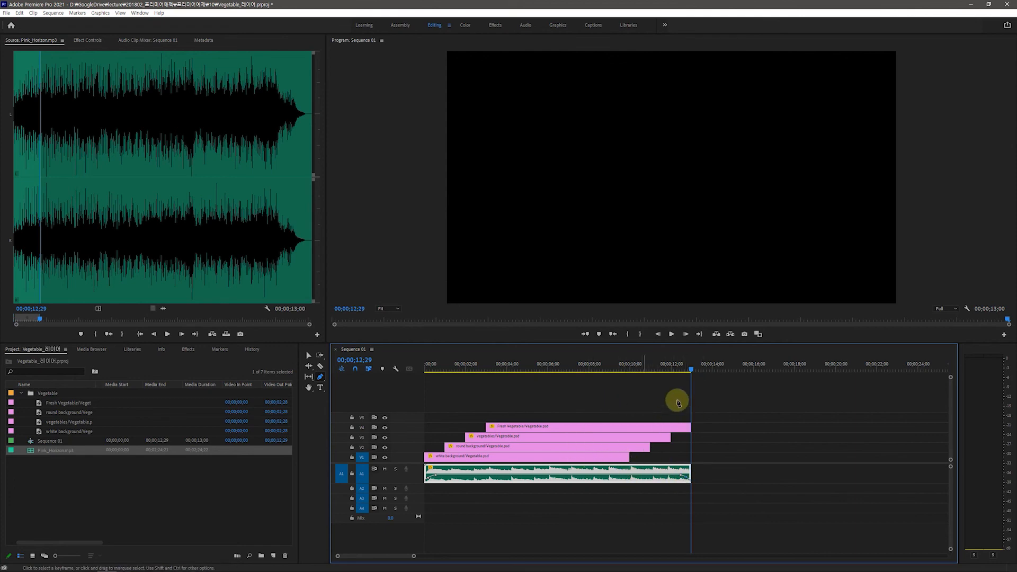
# Play the sequence from the beginning and scrub back to about 00;00;06;05 to check the animation with the music
pyautogui.press('space')
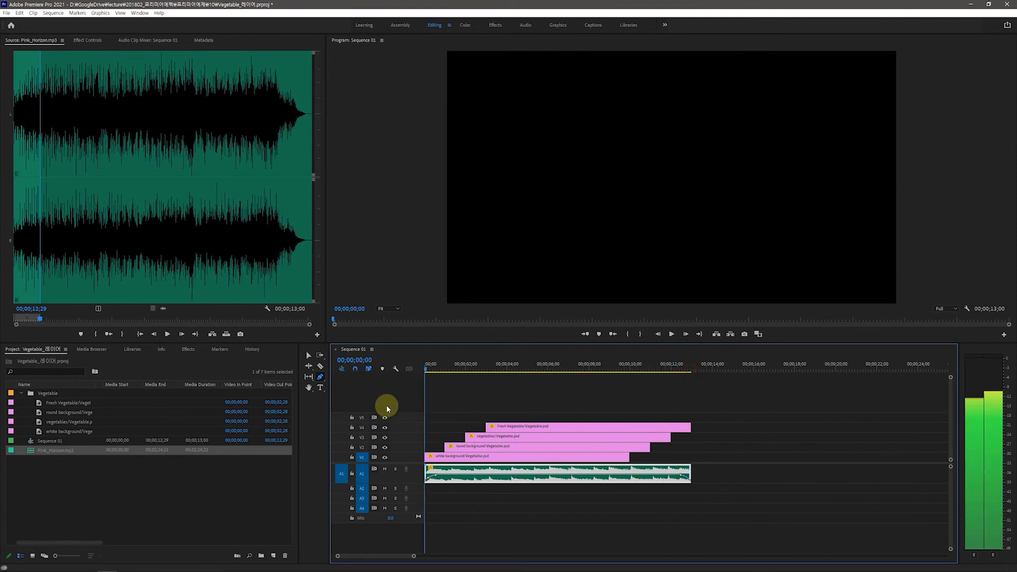
pyautogui.click(672, 334)
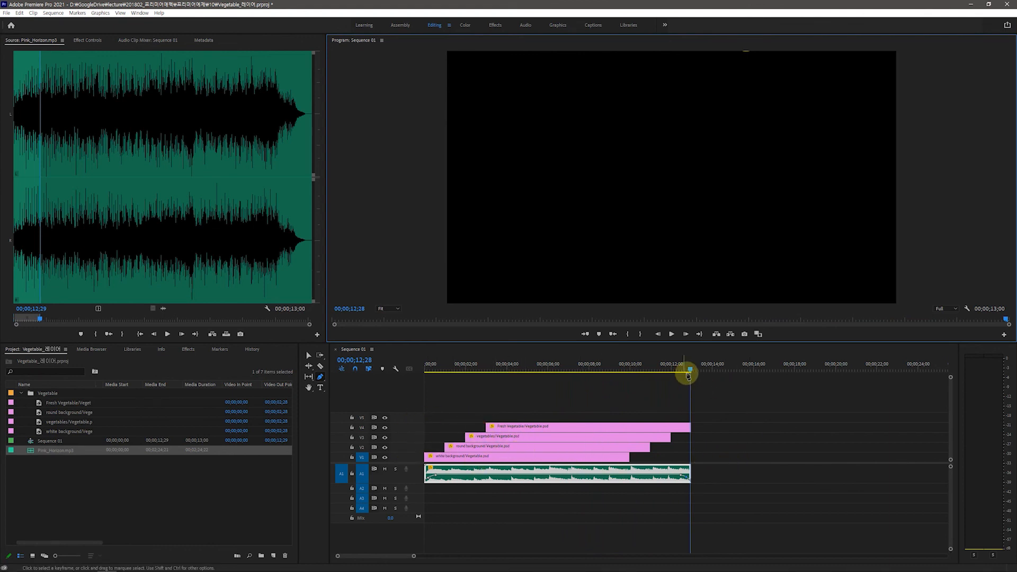
pyautogui.moveTo(688, 369); pyautogui.dragTo(553, 381)
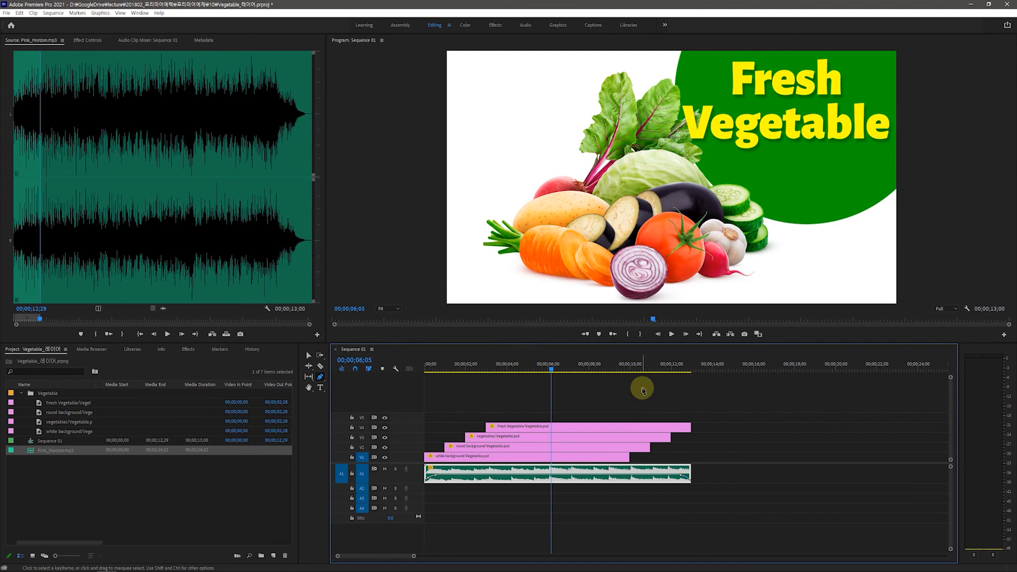